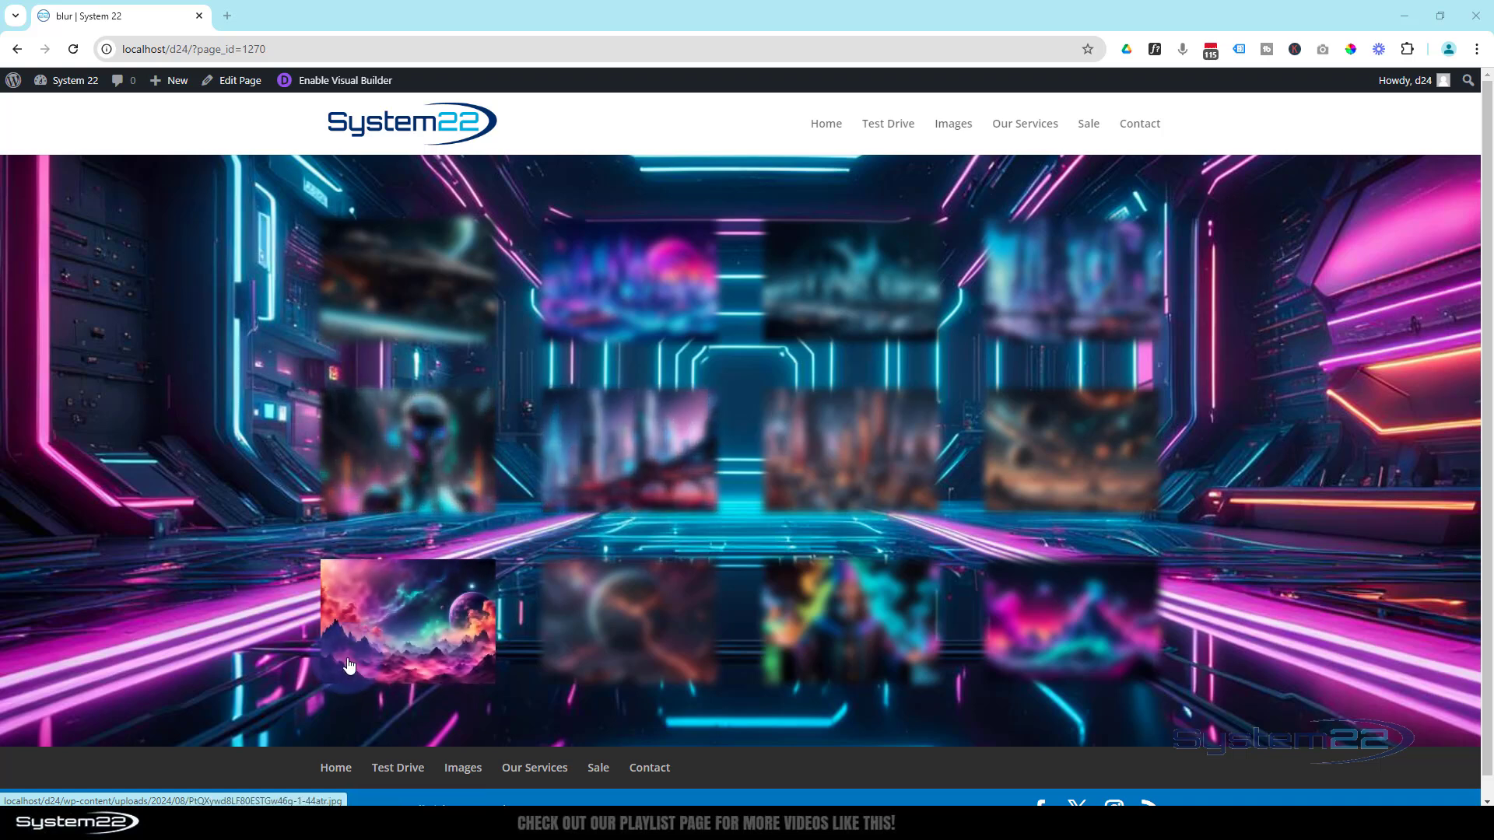
Preview the finished blurred gallery by browsing several images in its lightbox, starting with the lightning-struck planet, and close the lightbox.
click(621, 639)
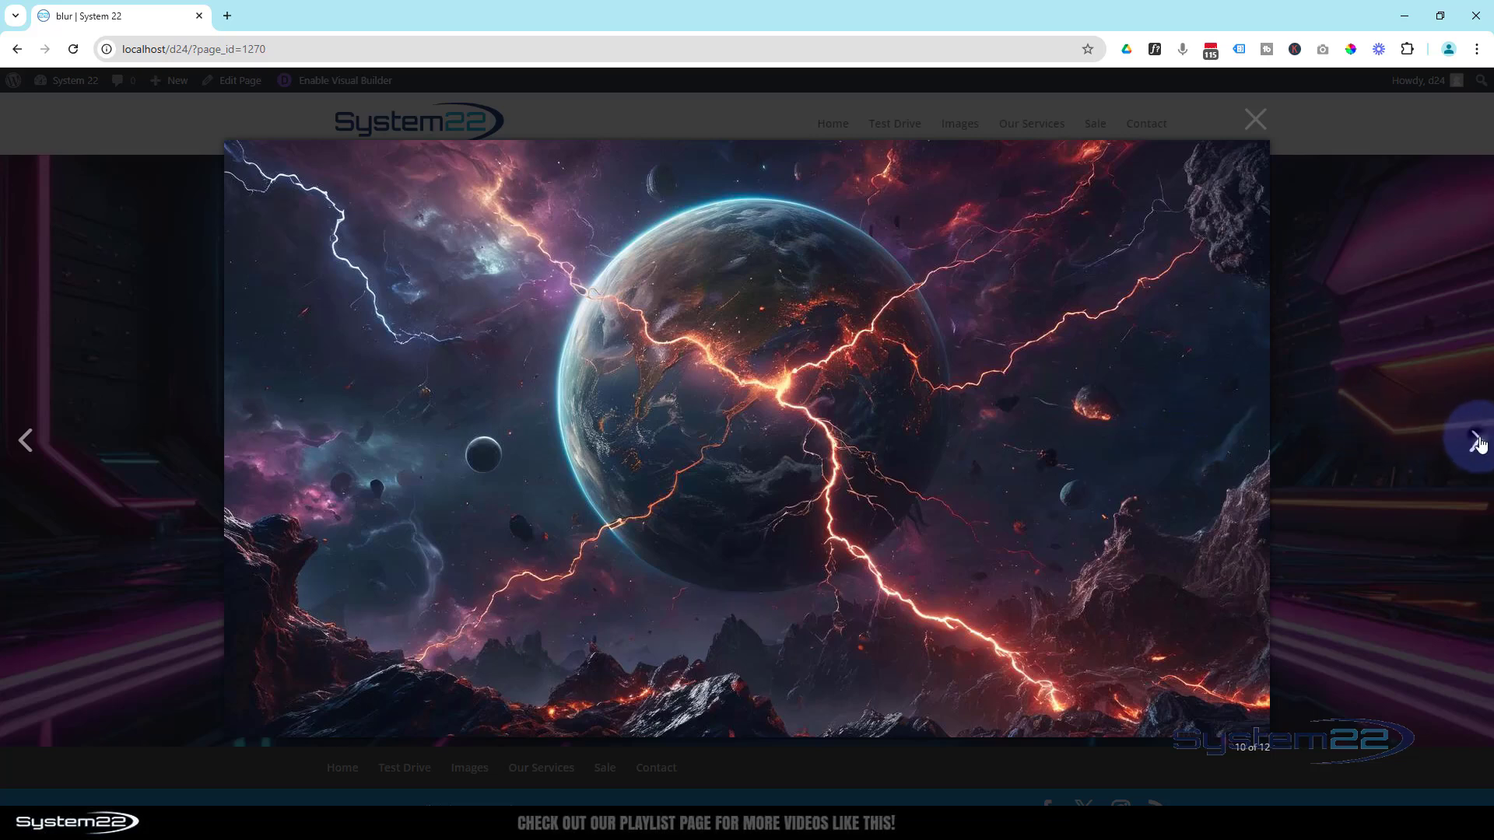
click(1480, 443)
click(1479, 443)
click(1480, 444)
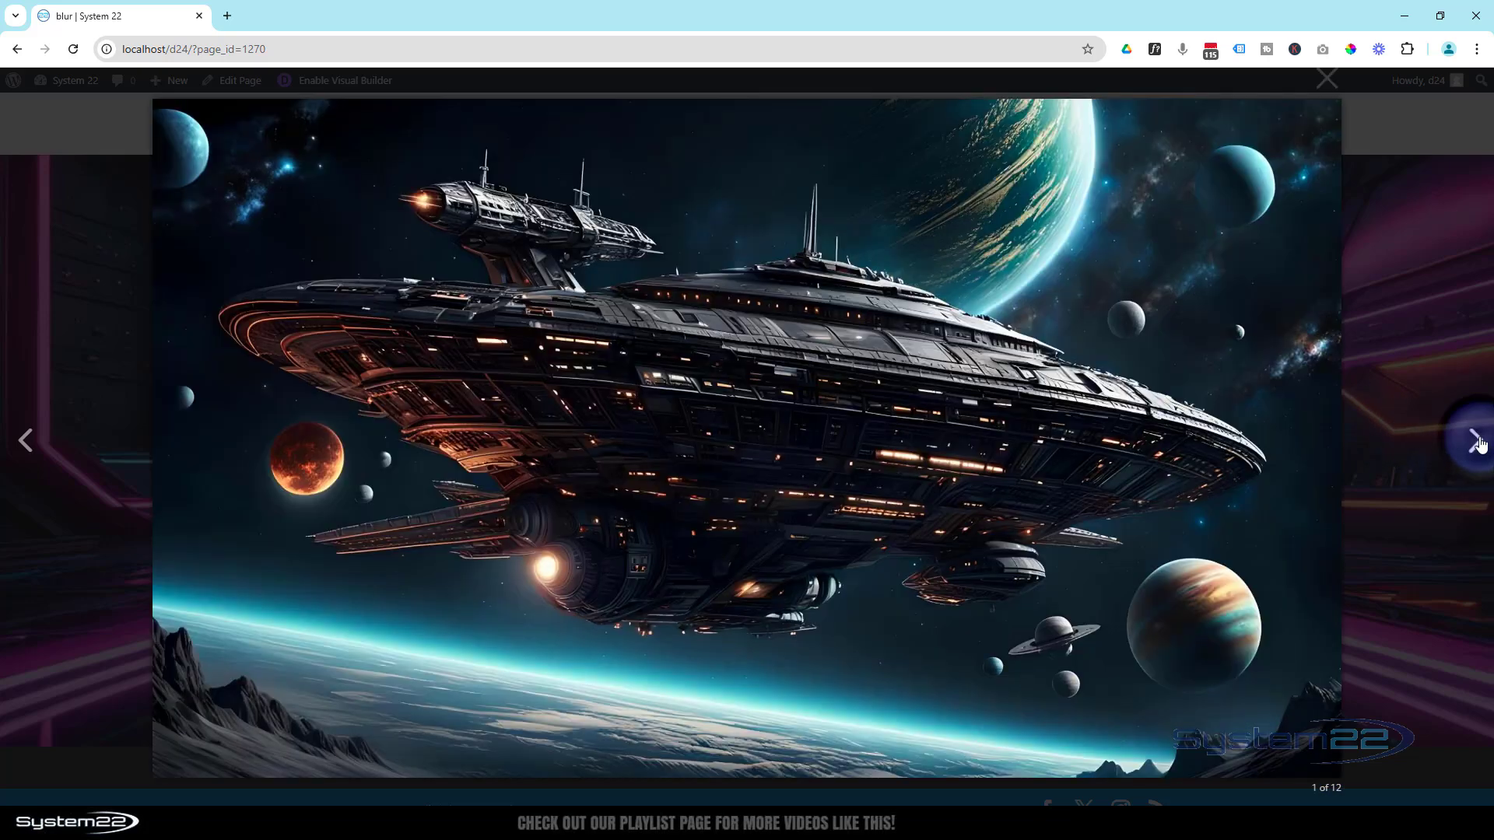
click(1479, 443)
click(1479, 443)
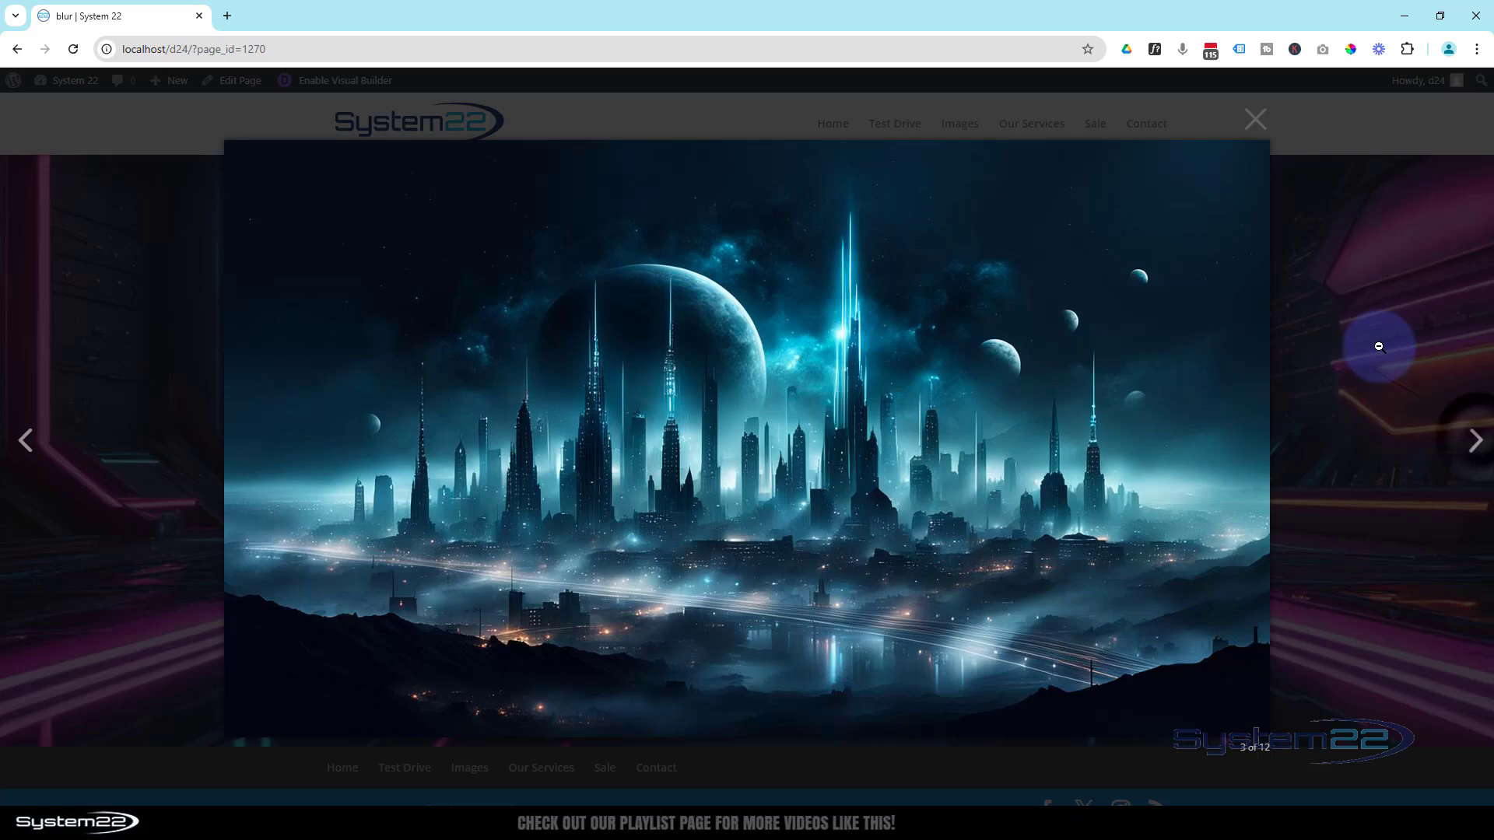
click(1256, 121)
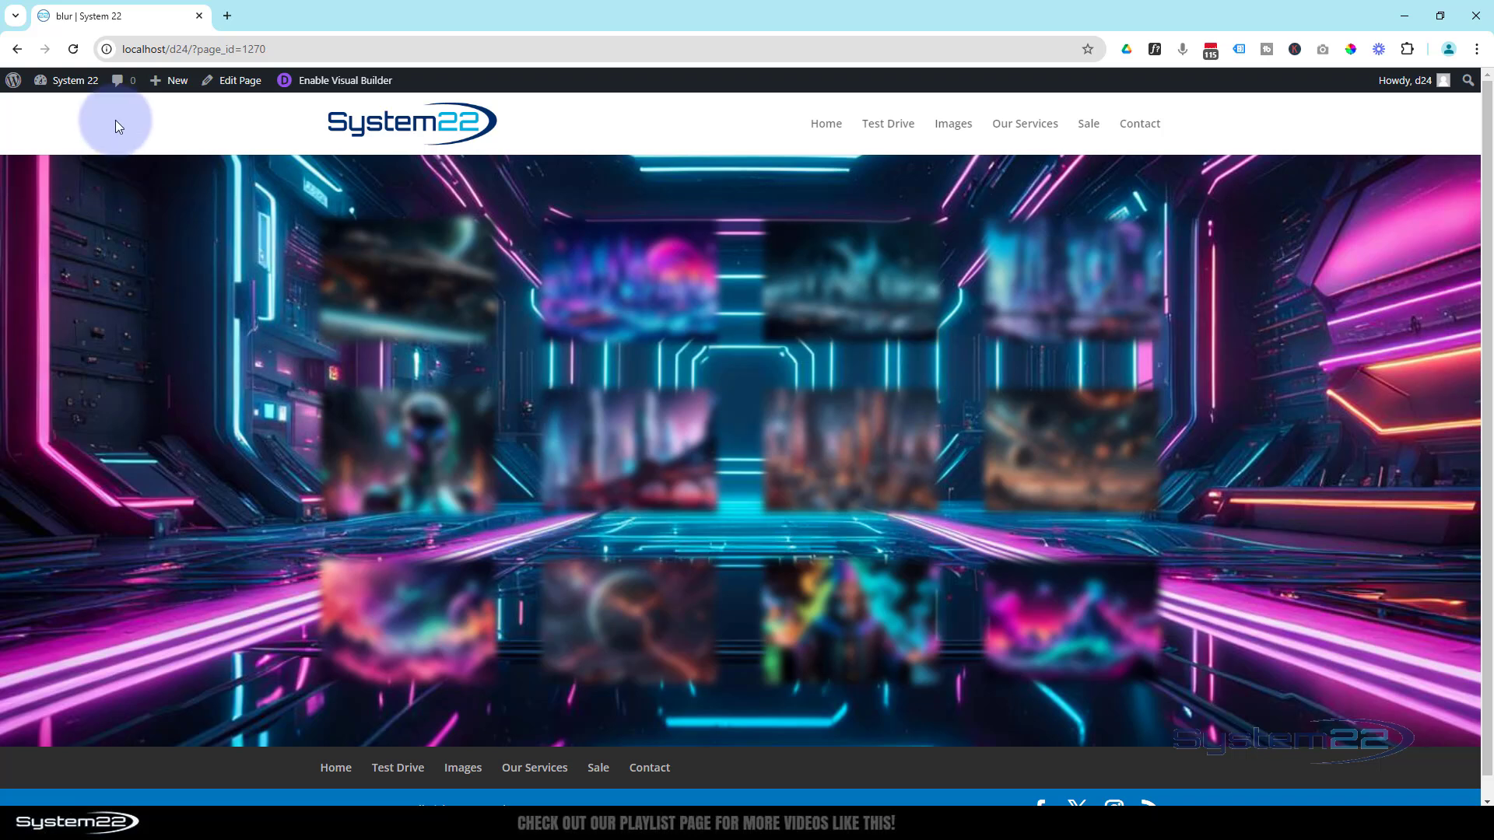
Open the page in the Visual Builder and add a regular section below with a single-column row containing a Gallery module.
click(350, 80)
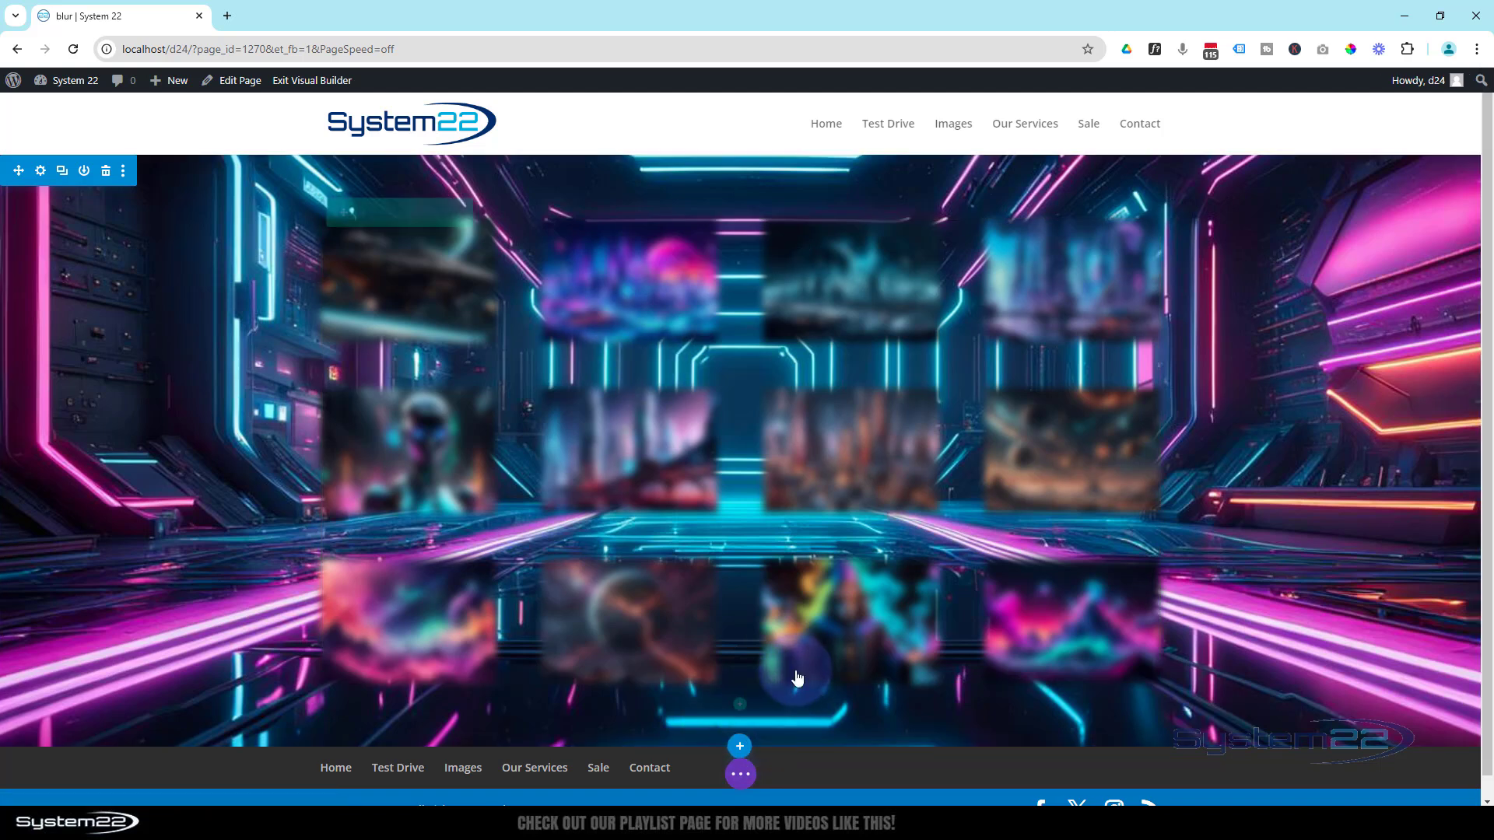
click(740, 749)
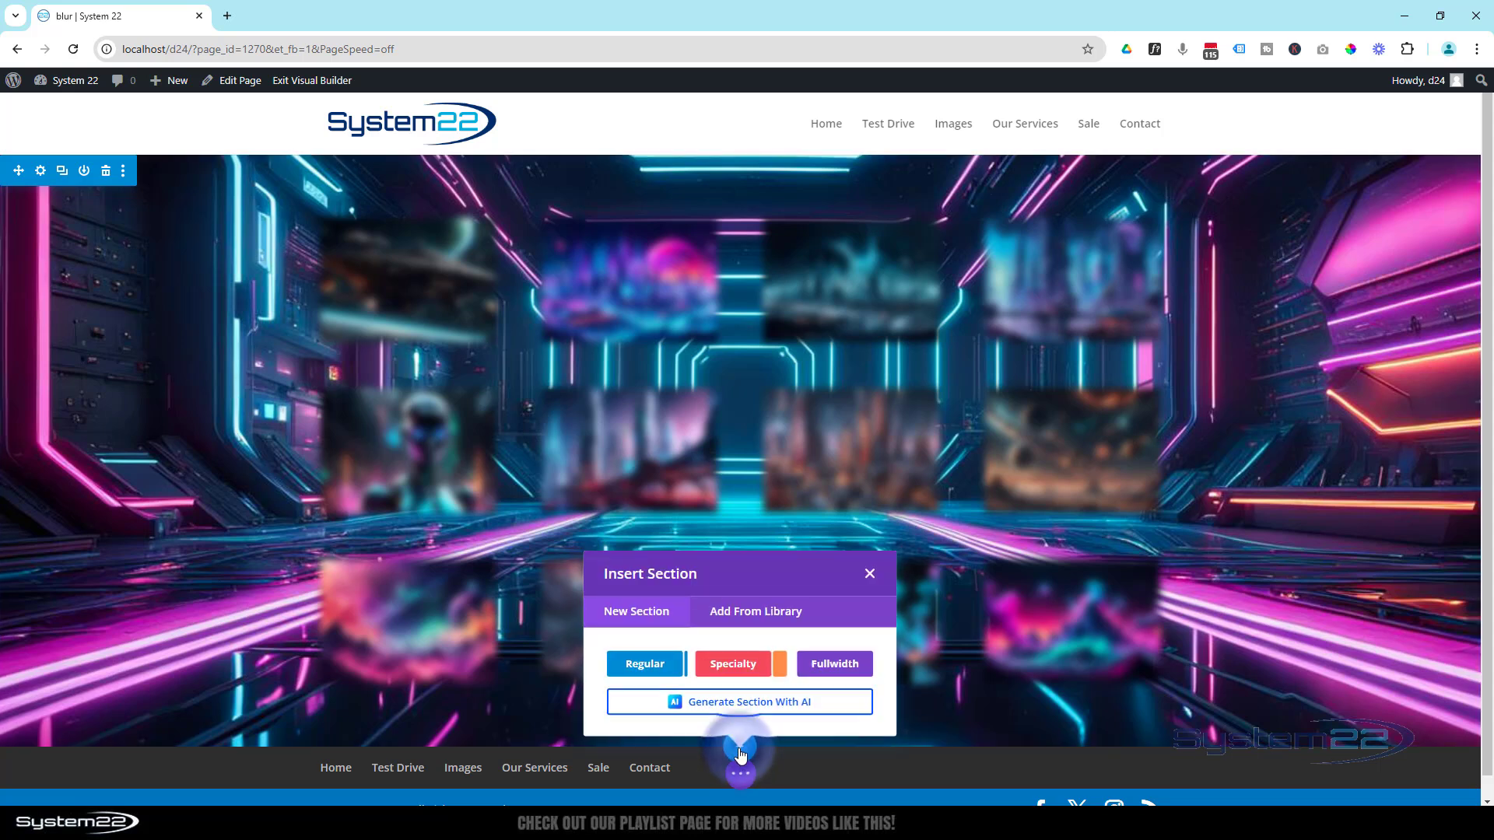
click(646, 664)
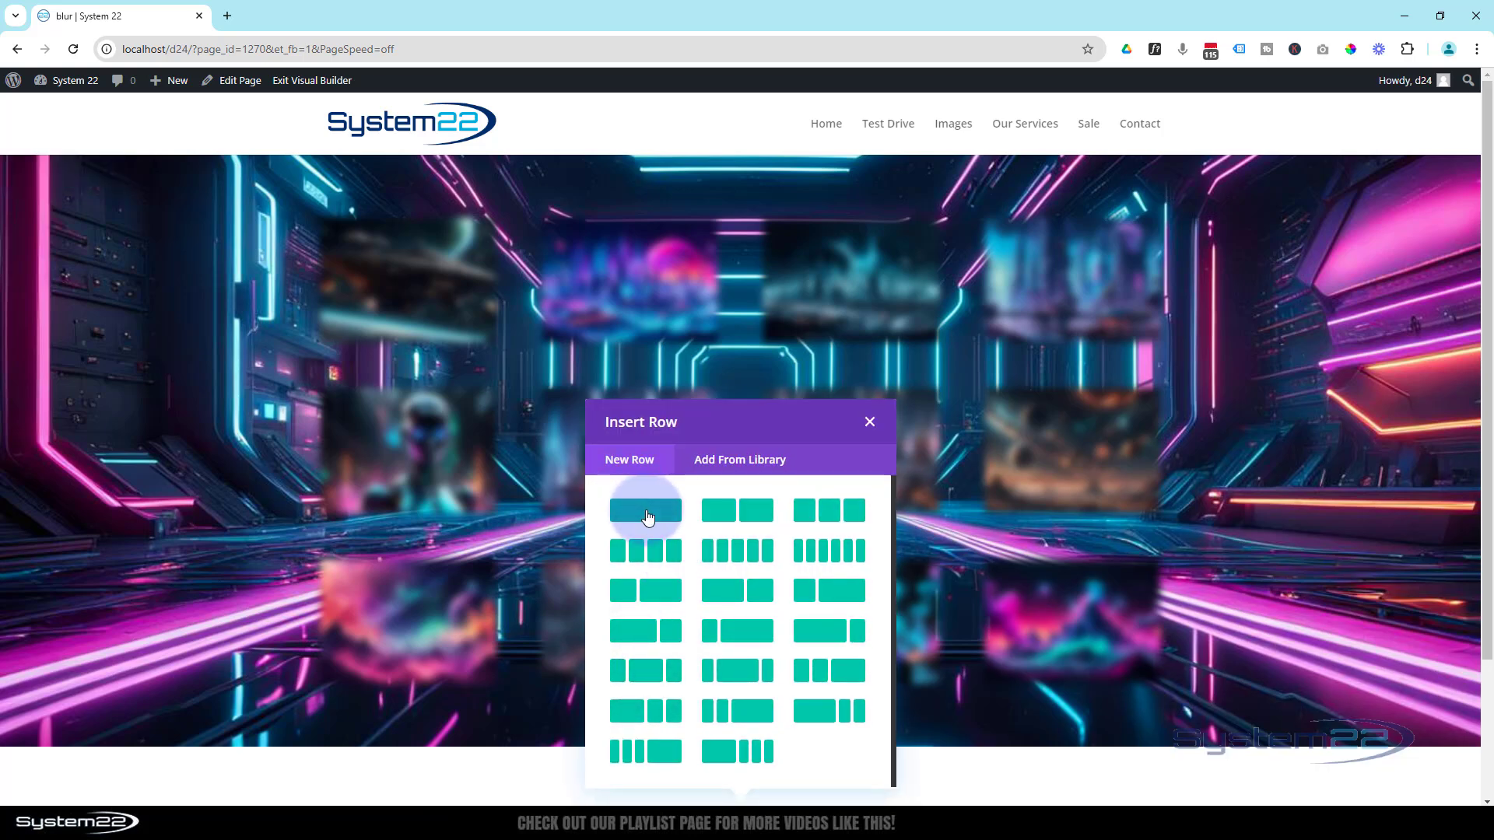
click(646, 511)
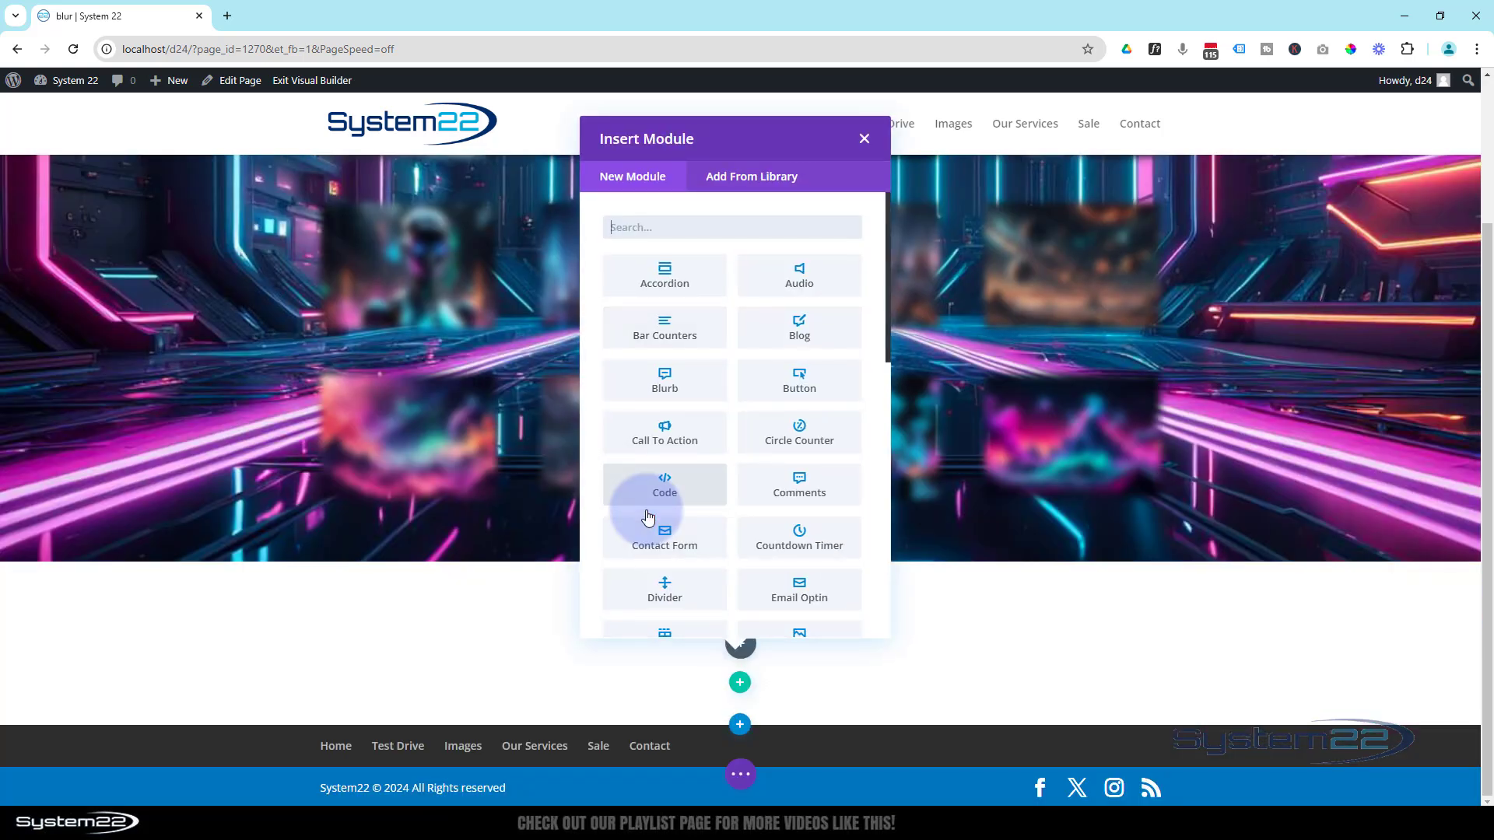
scroll(669, 490, down, 4)
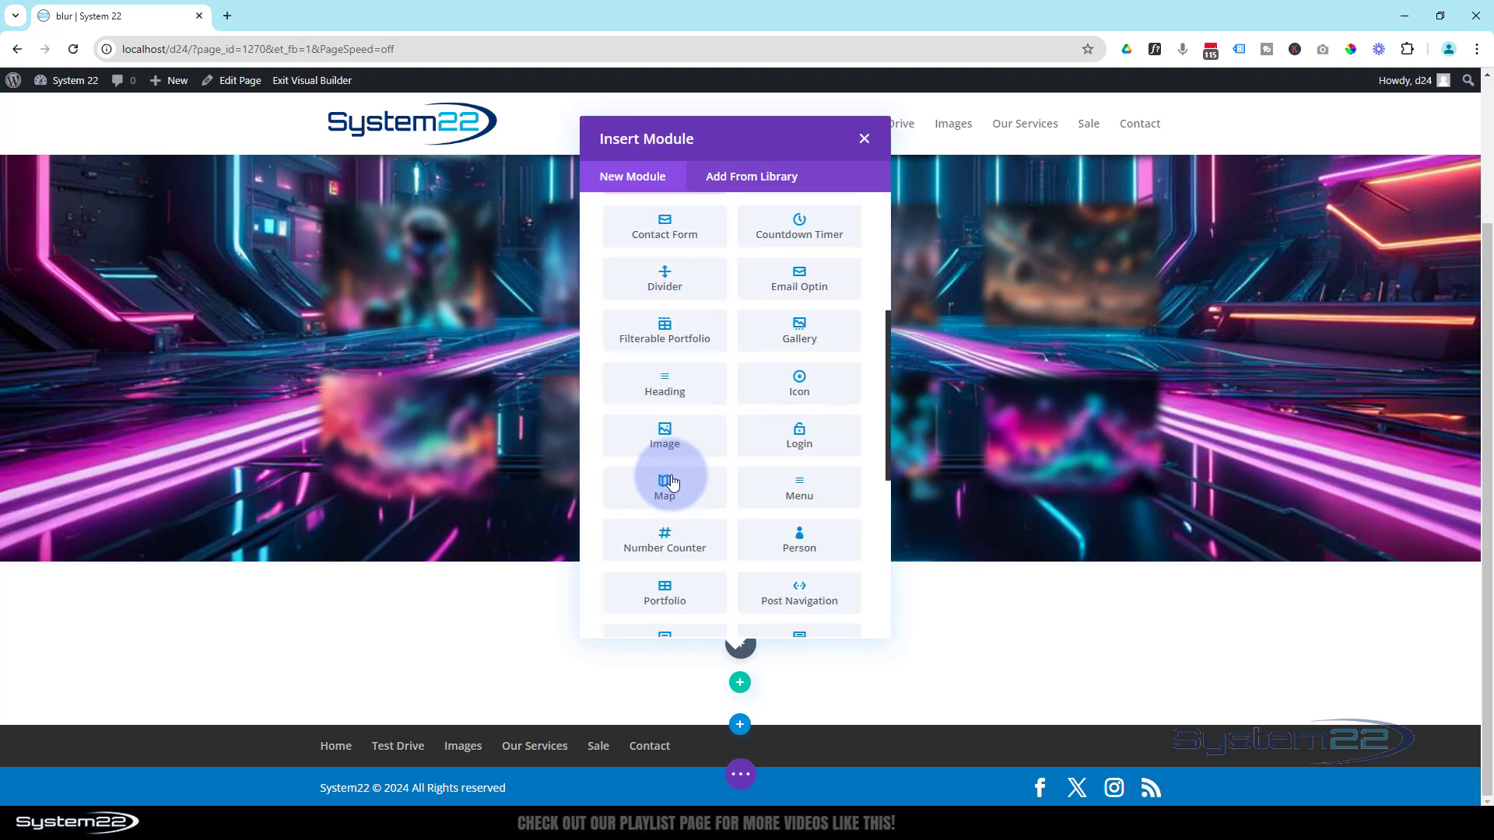
click(788, 340)
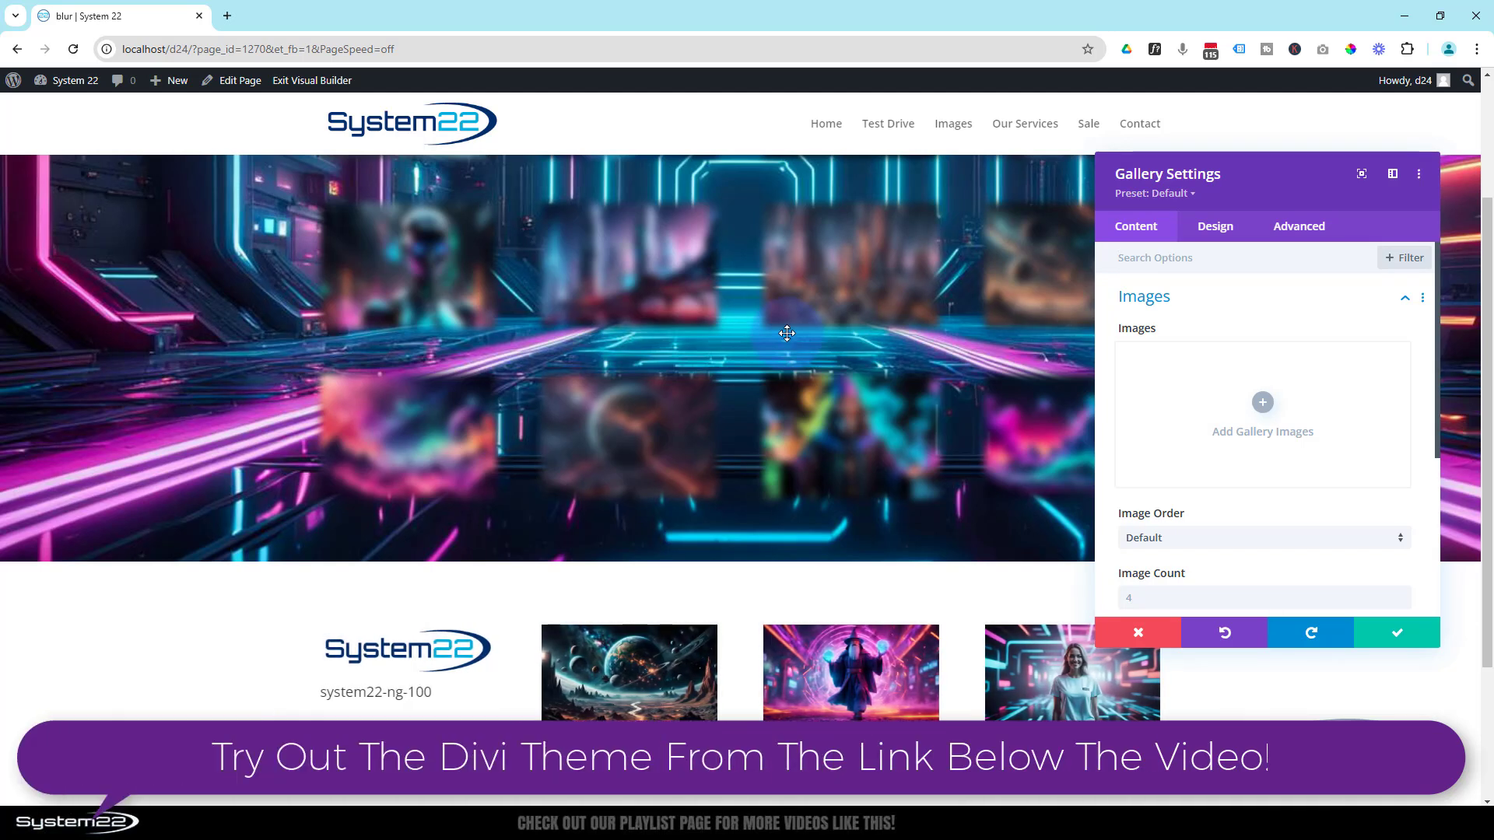
Add twelve consecutive media library images to the gallery, from the dark starship through the pink and blue mountain landscape.
click(1263, 403)
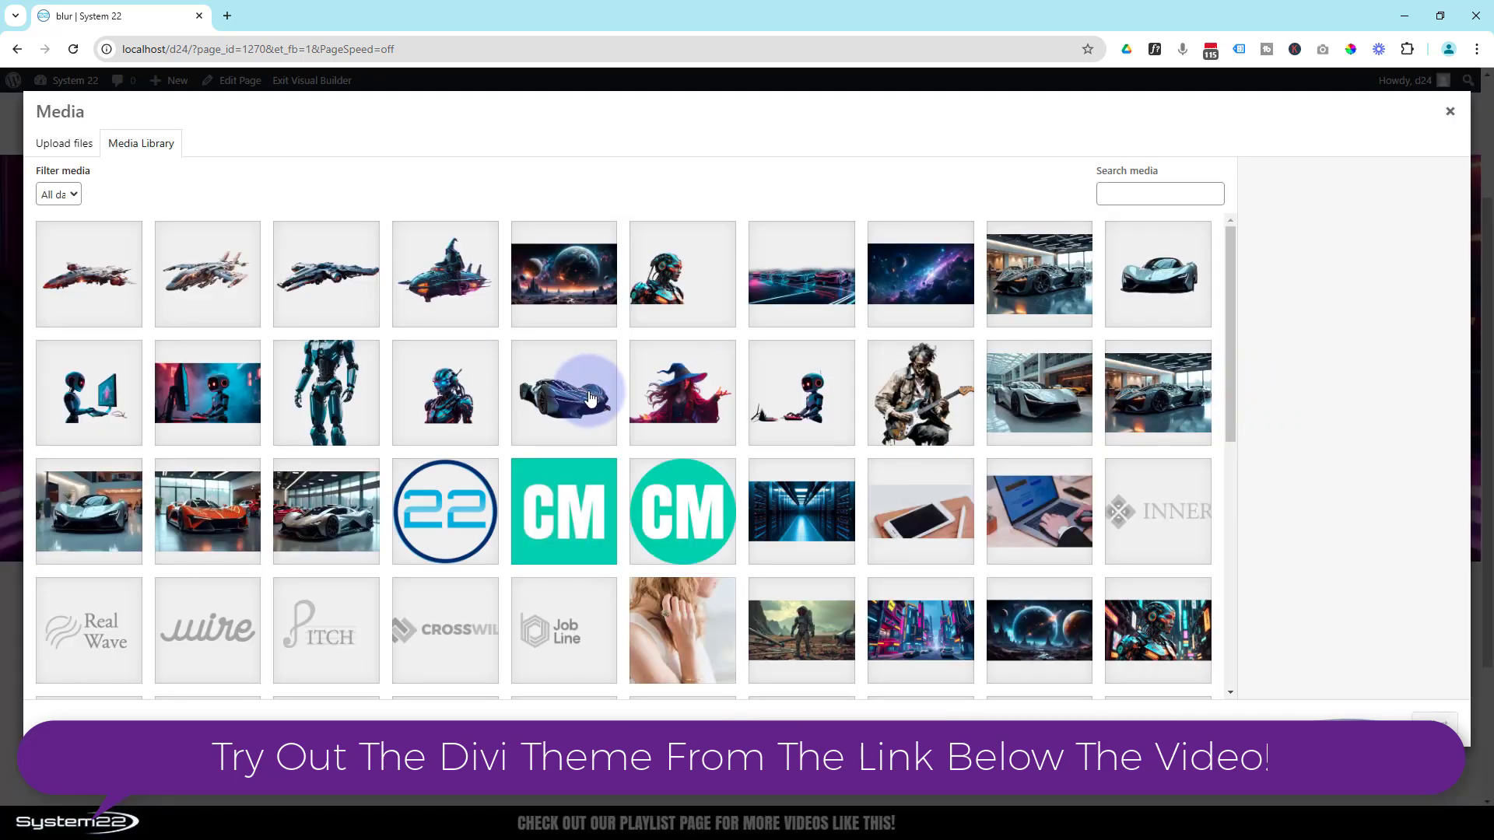
scroll(589, 398, down, 5)
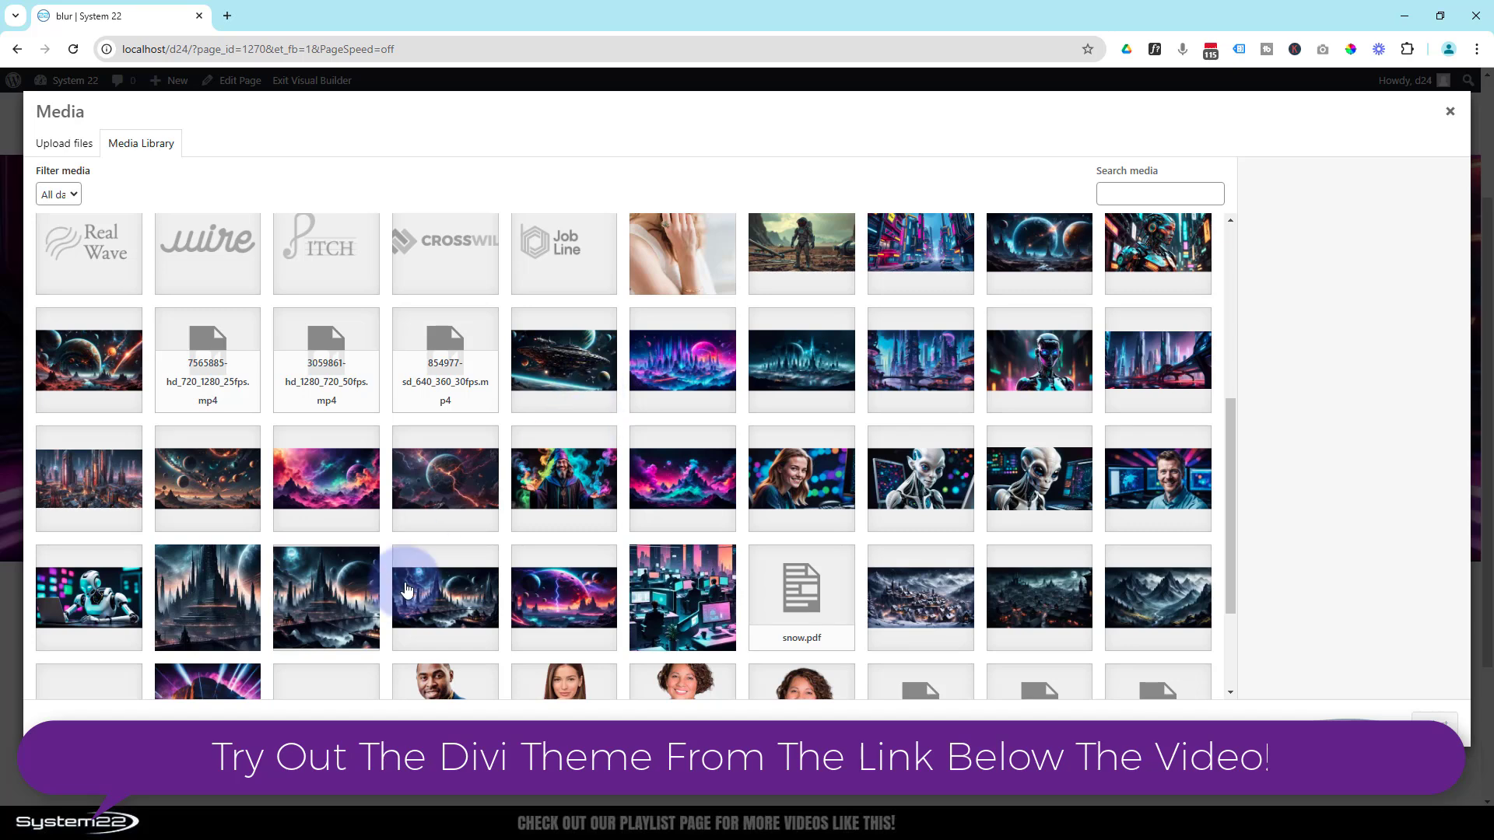
click(567, 369)
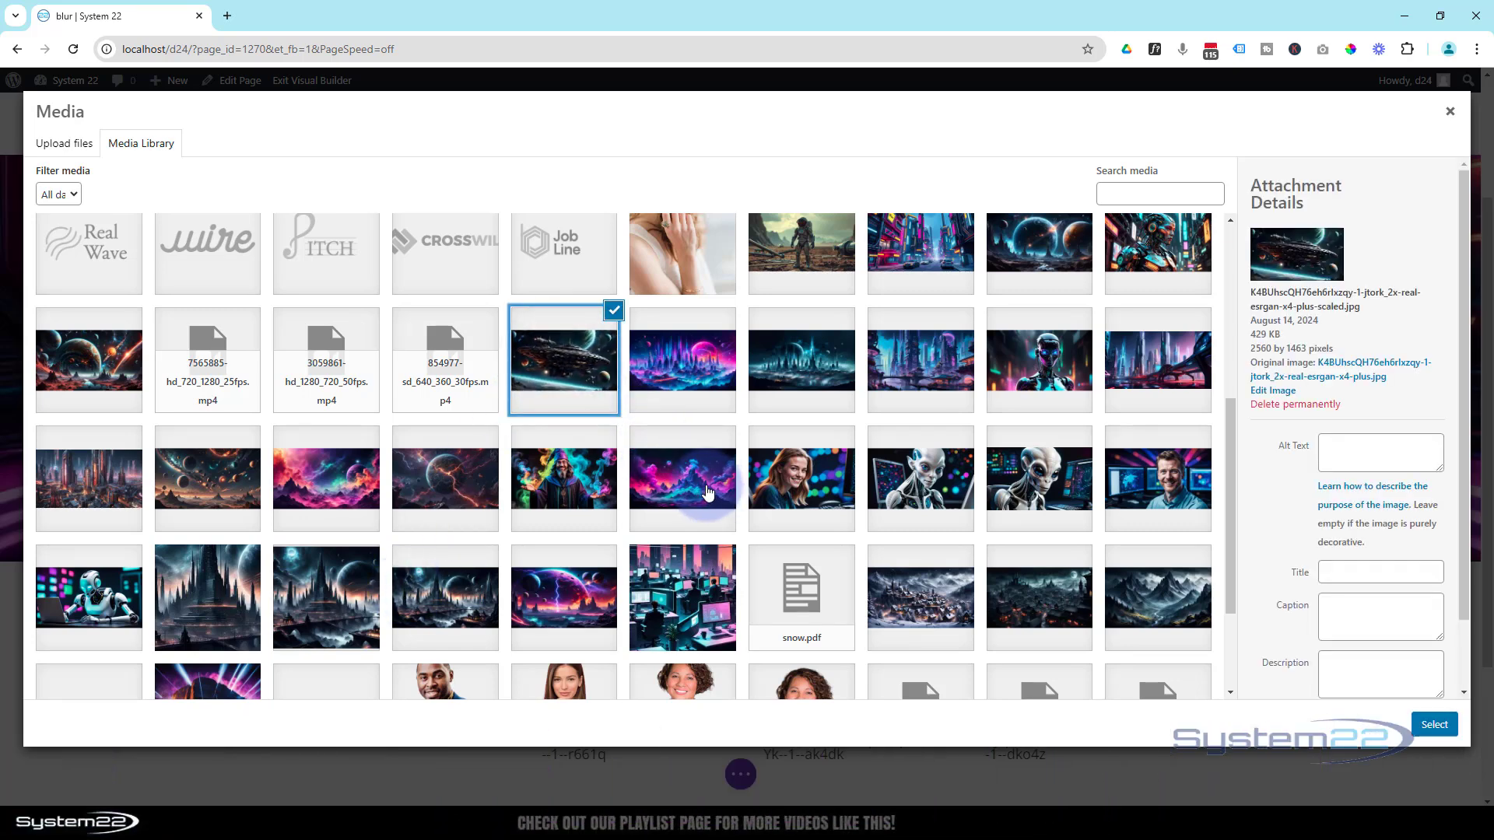
shift+click(707, 489)
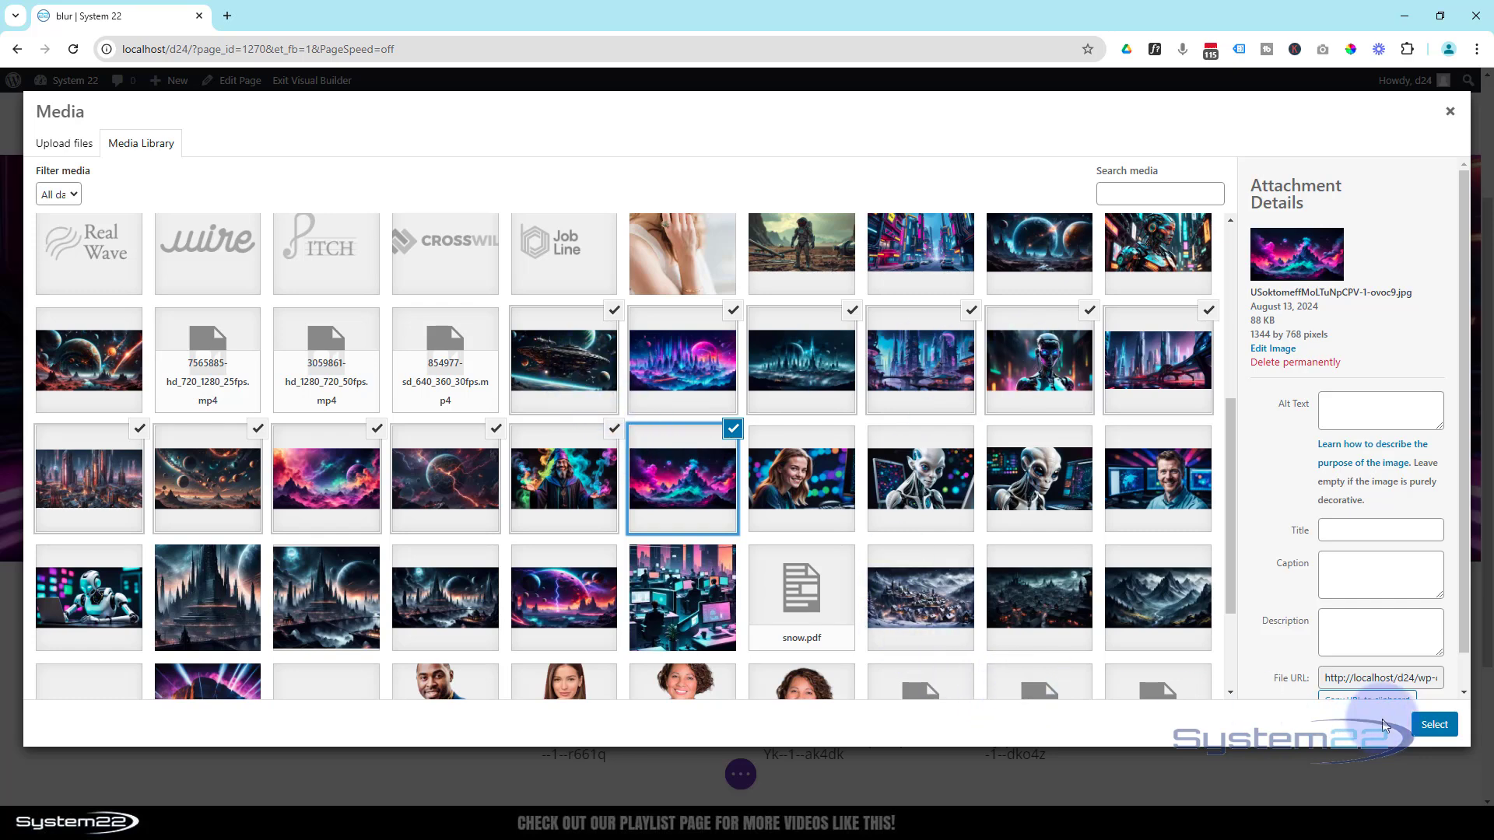
click(1436, 725)
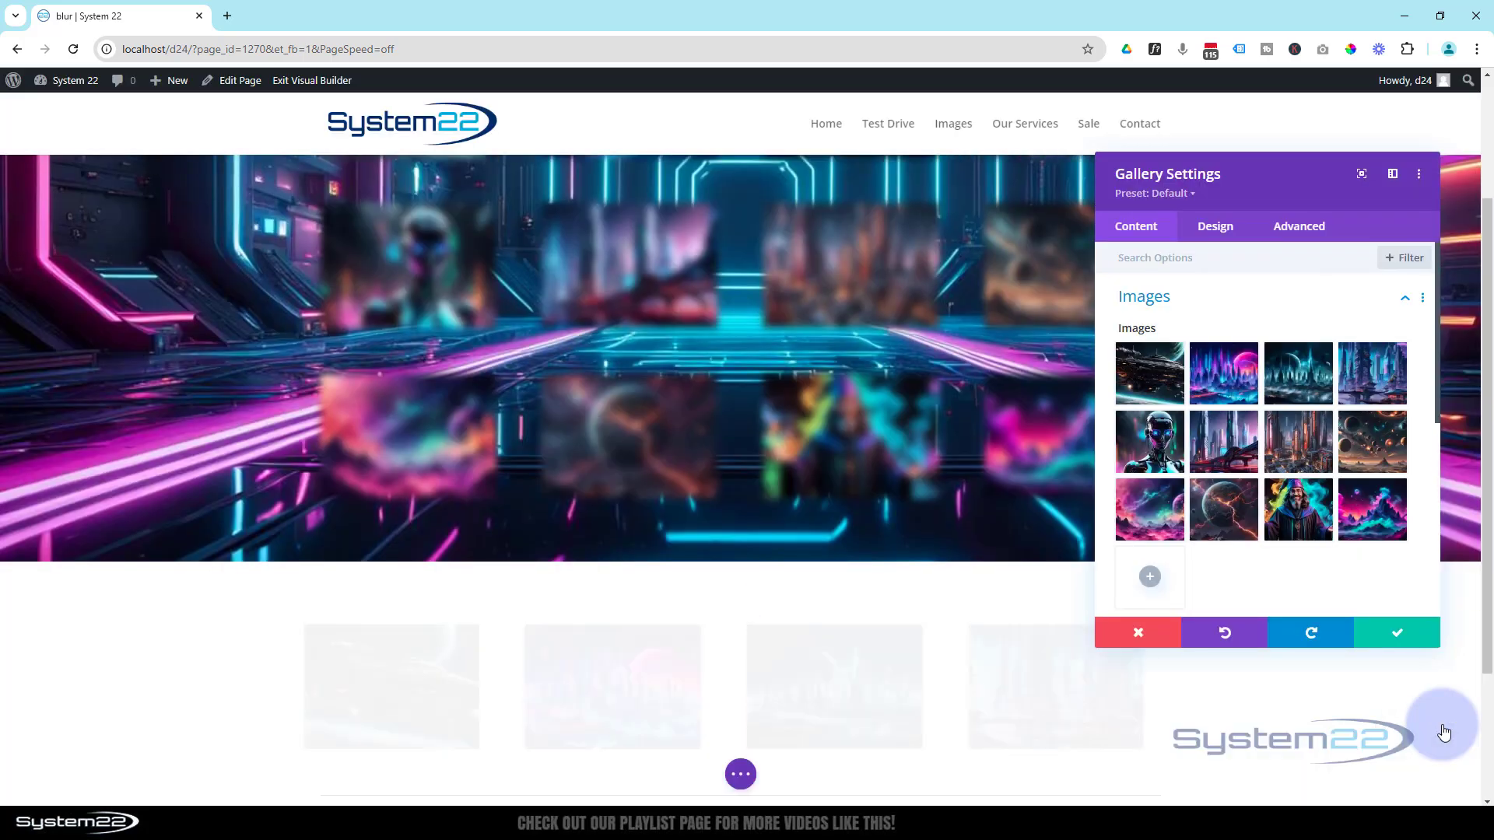
Move the lightning-struck planet image to sixth place in the new gallery, save the module, and delete the old blurred gallery section.
scroll(901, 525, down, 3)
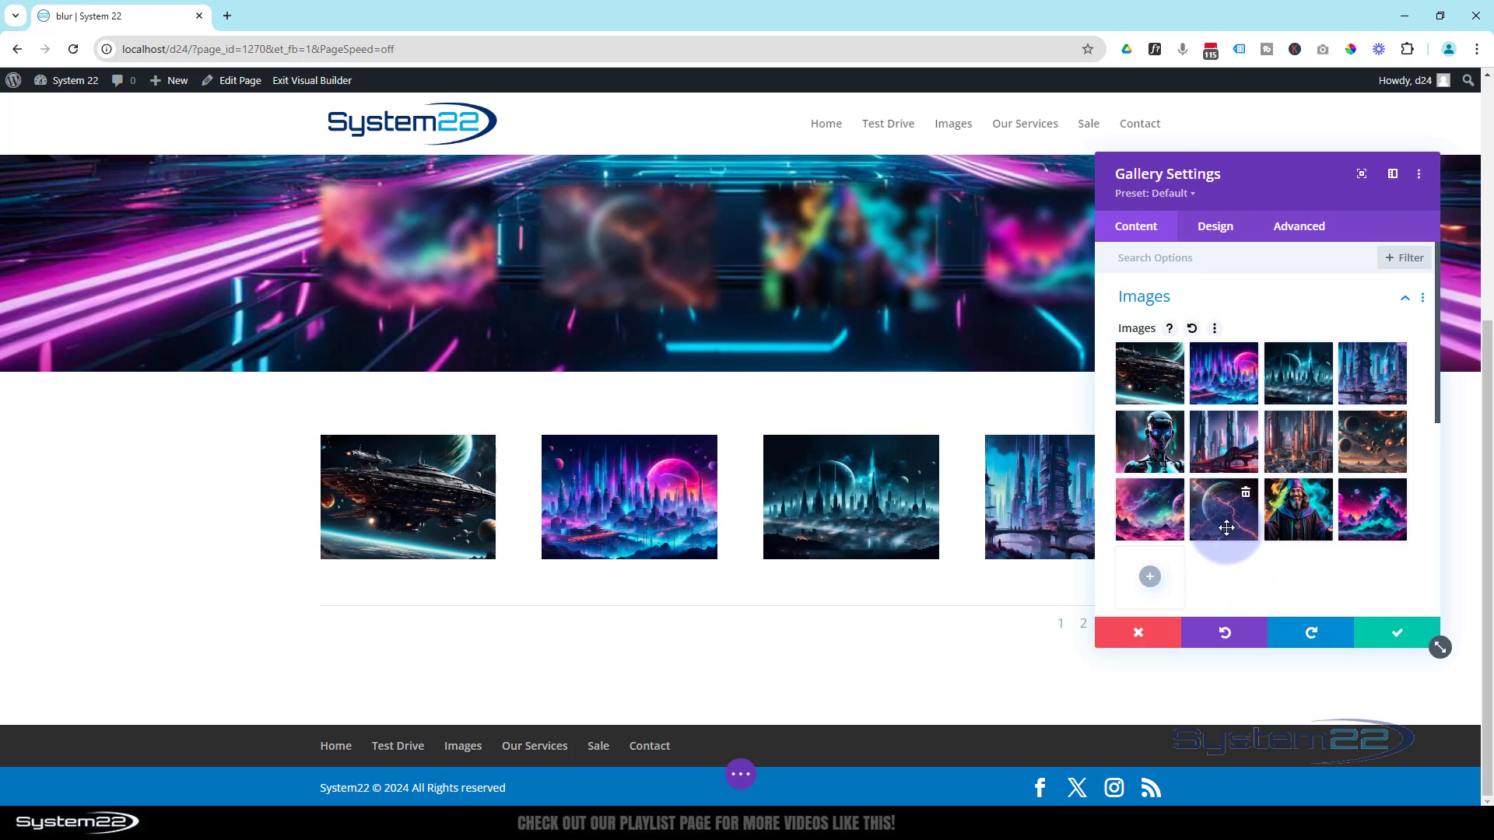
drag(1227, 528, 1222, 447)
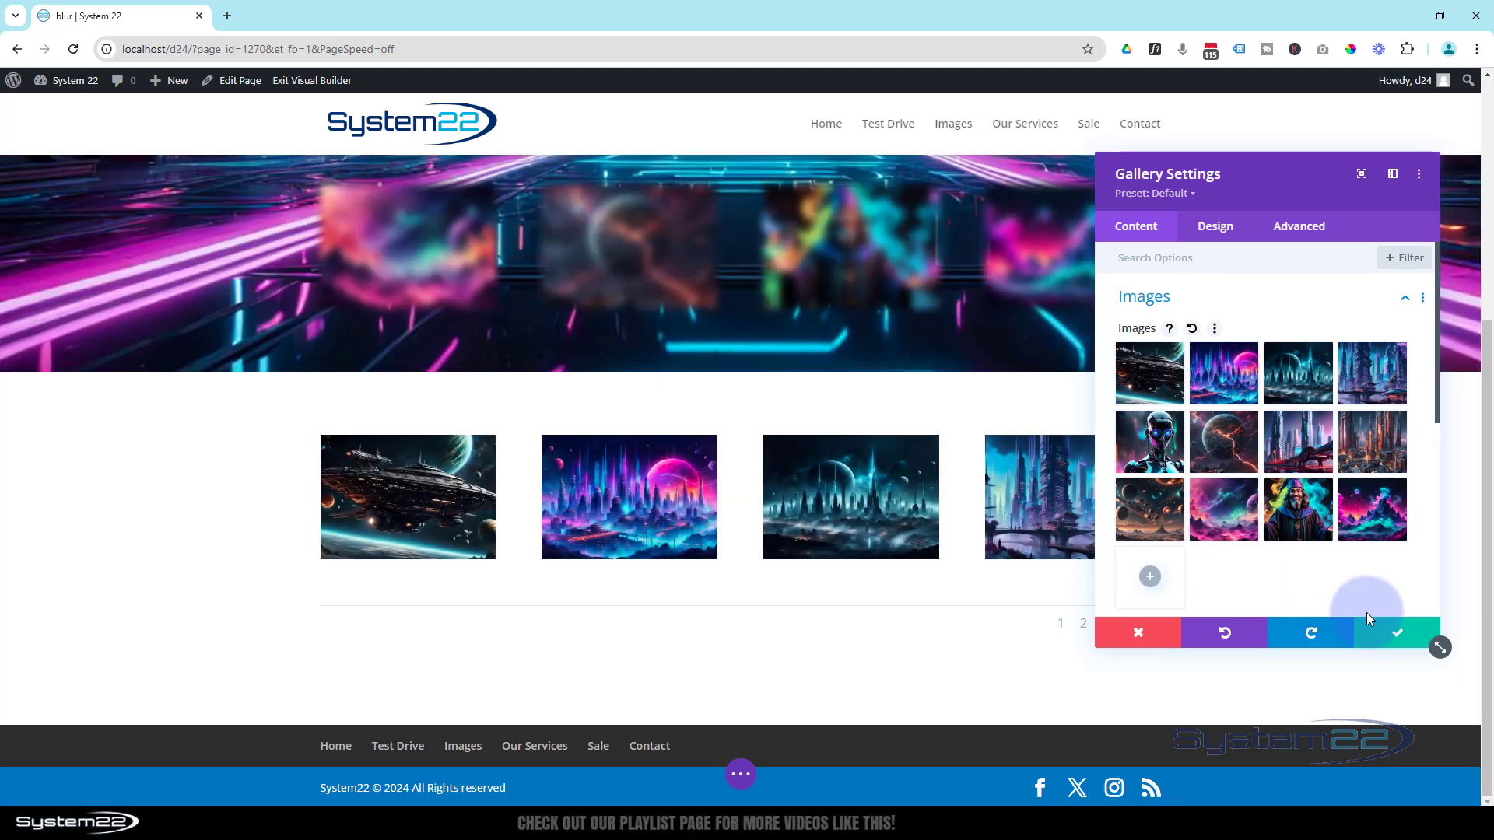
click(1401, 634)
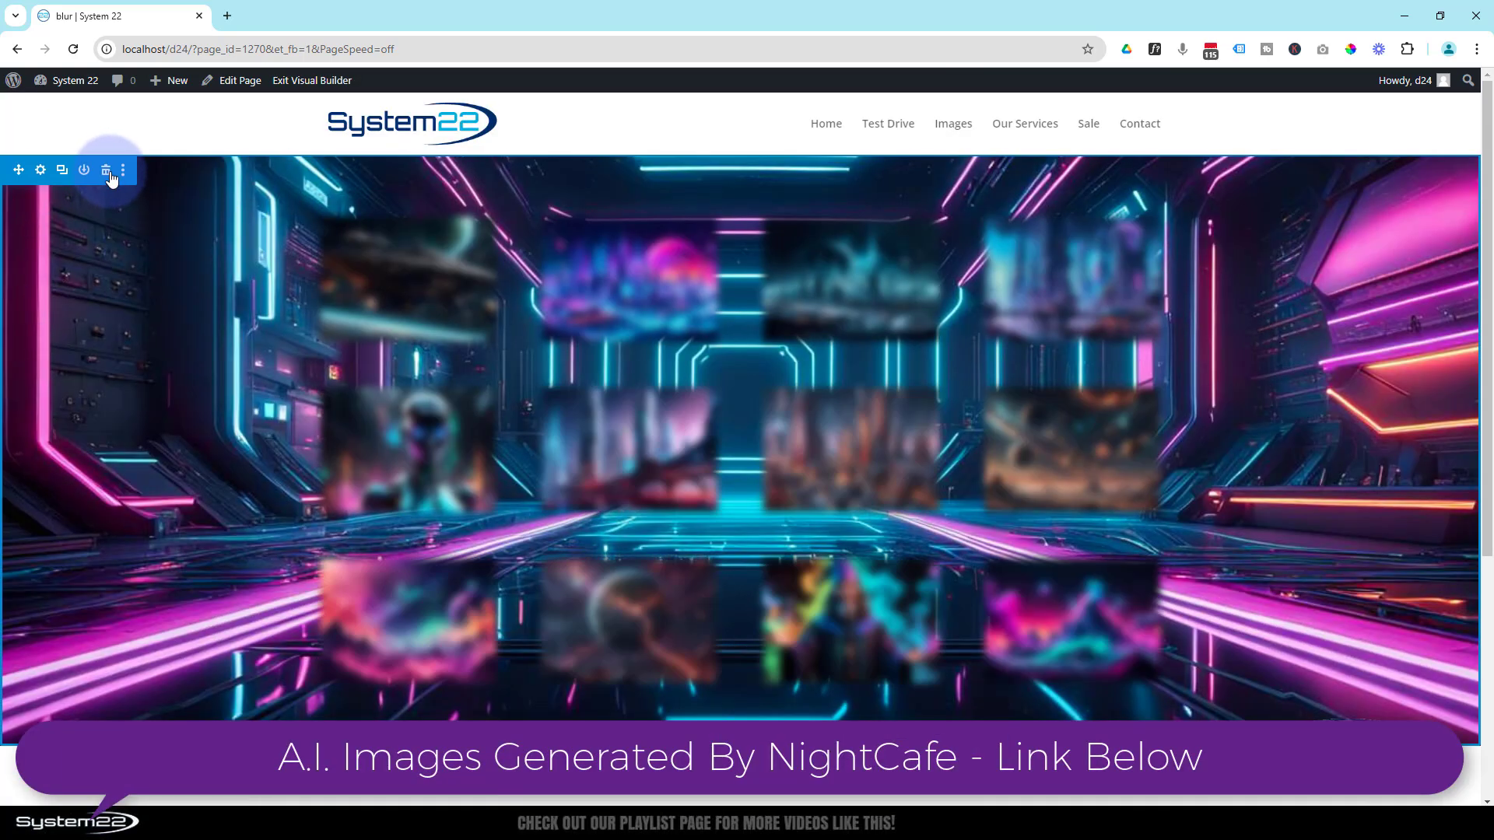
click(106, 171)
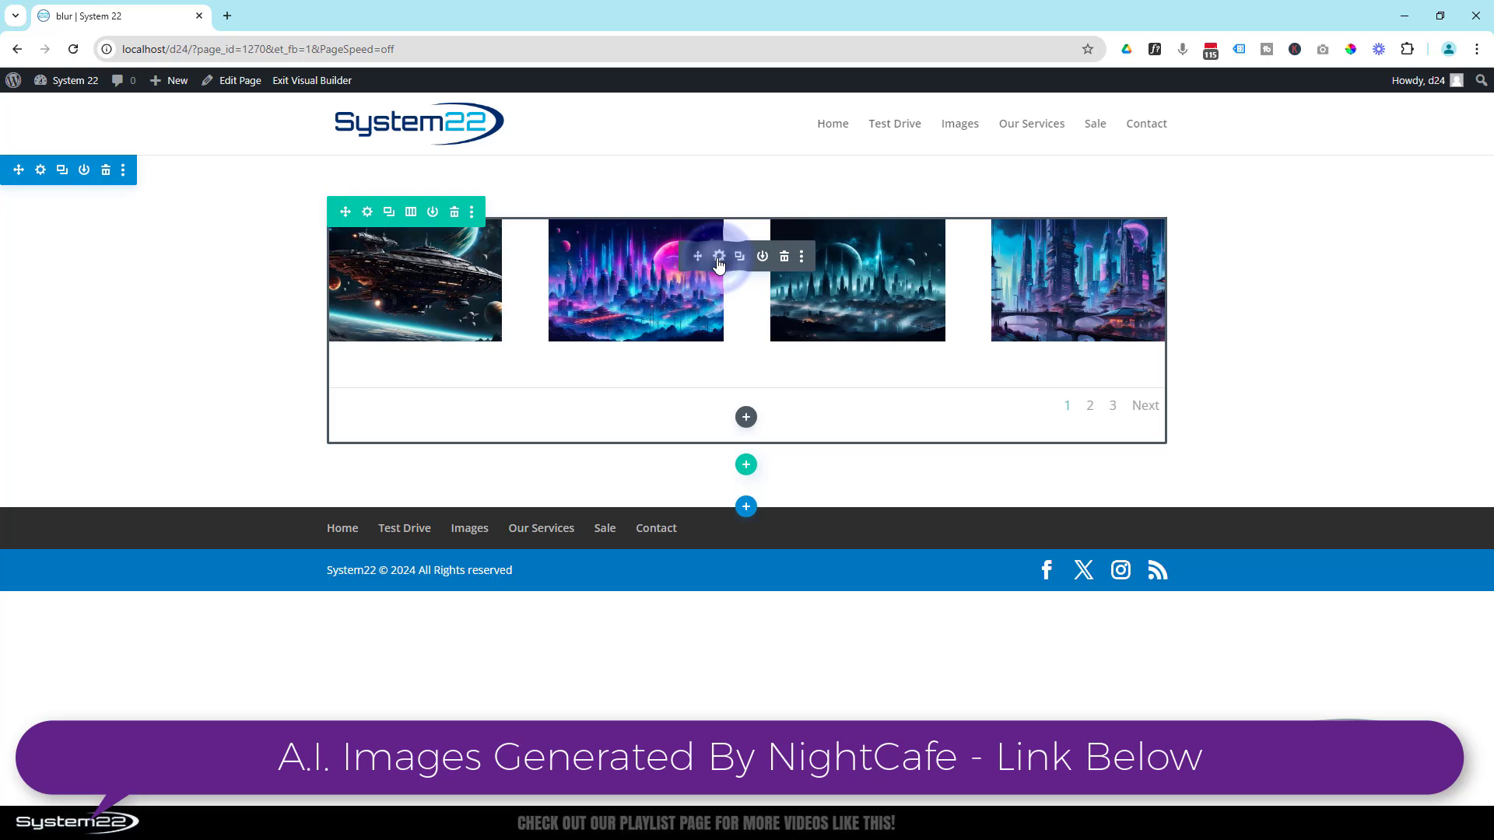
Set the gallery's image count to 12, keeping the image order at Default.
click(719, 256)
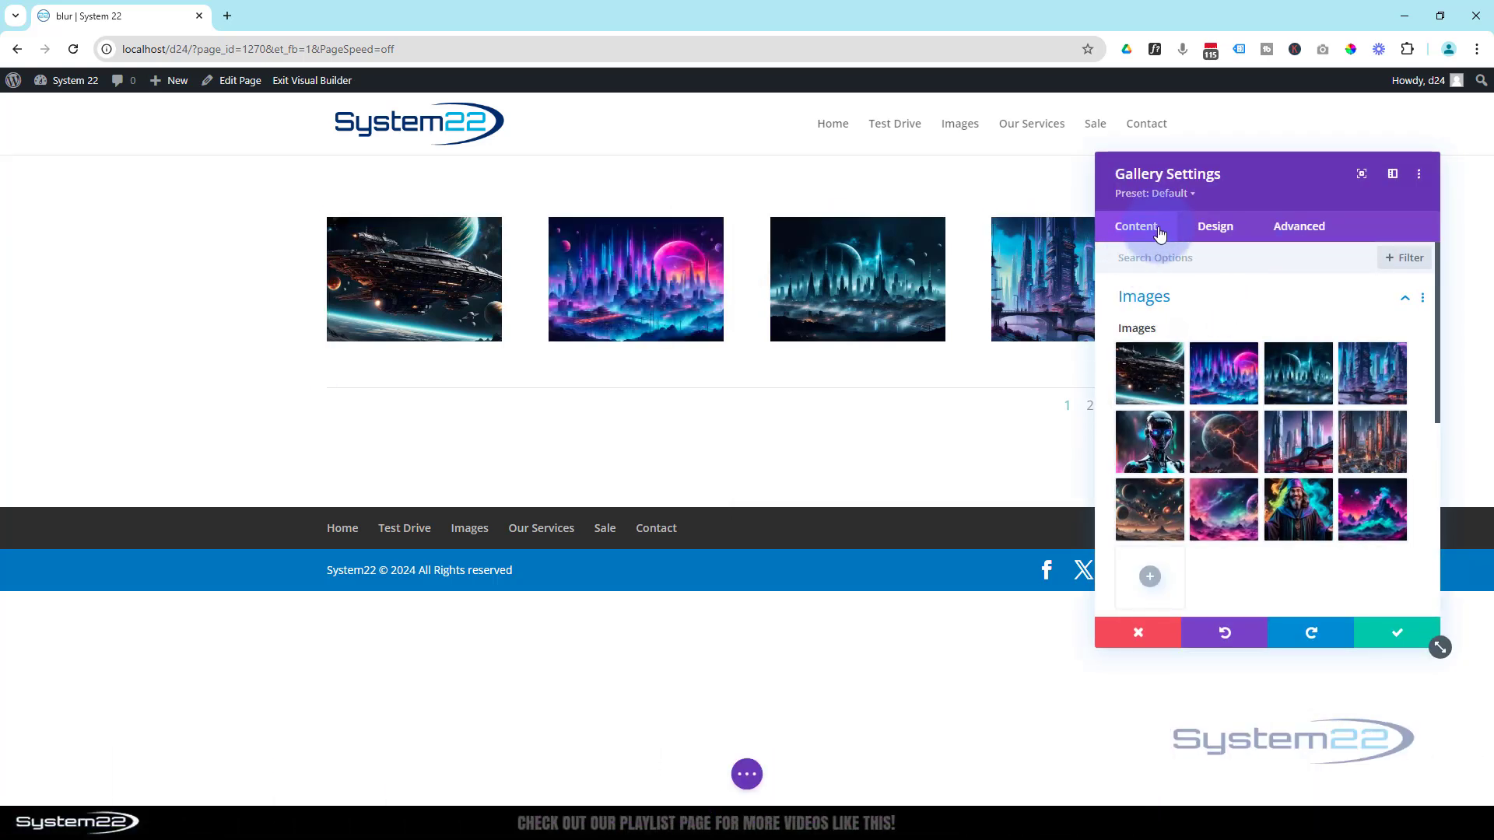
scroll(1271, 278, down, 4)
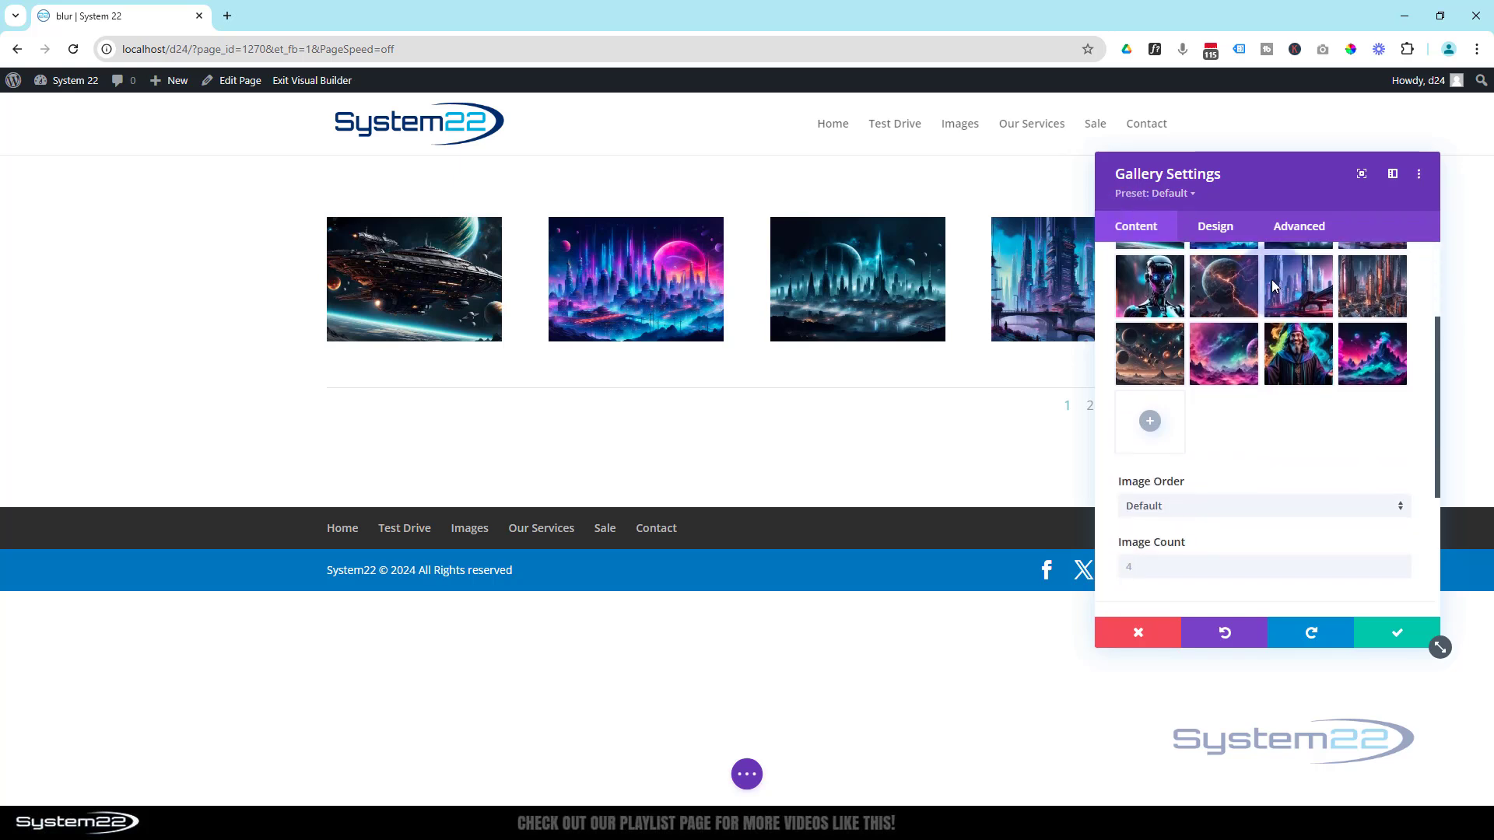
click(1183, 350)
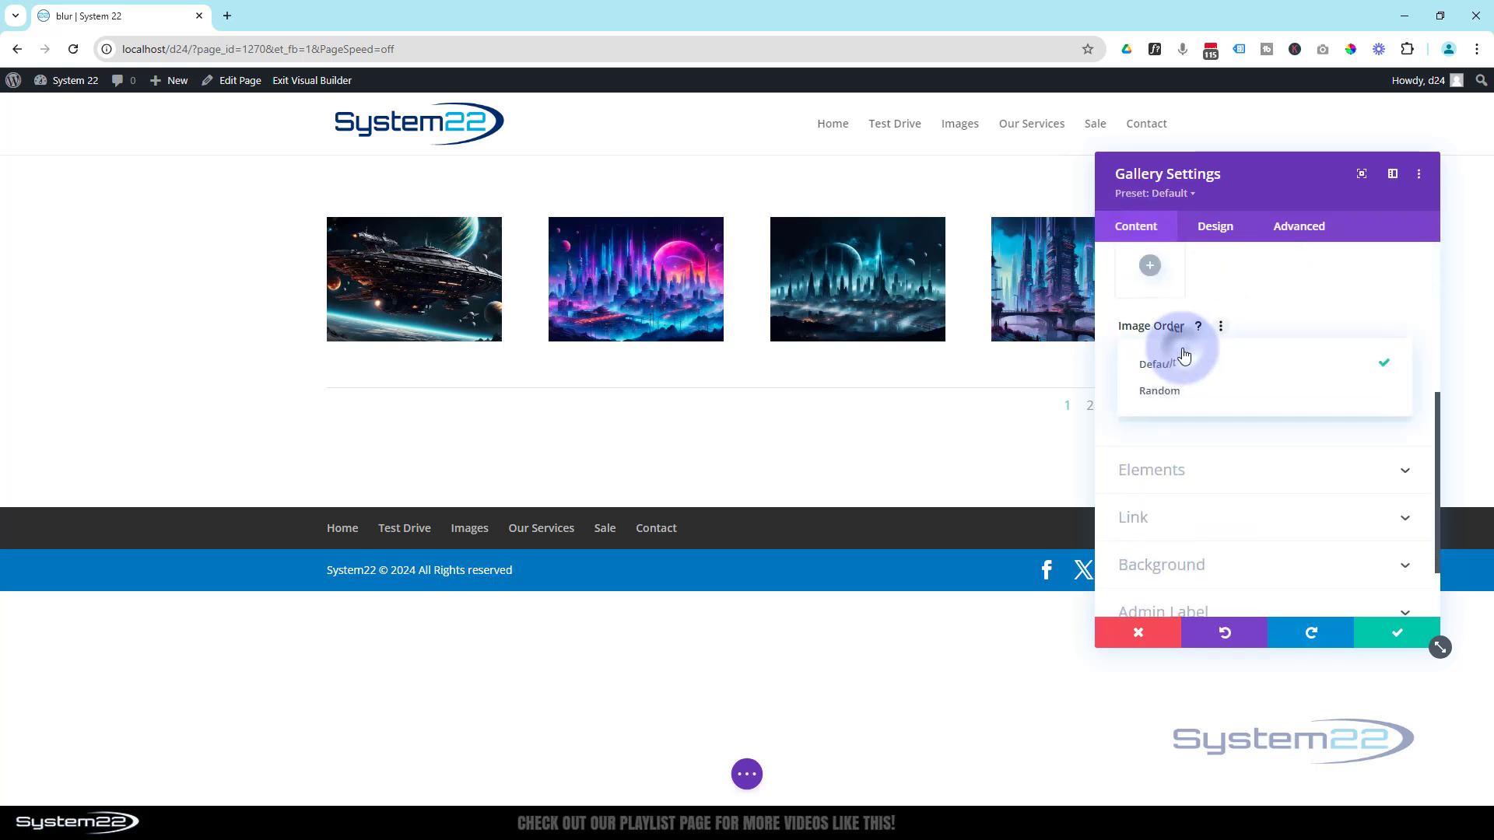
click(1213, 362)
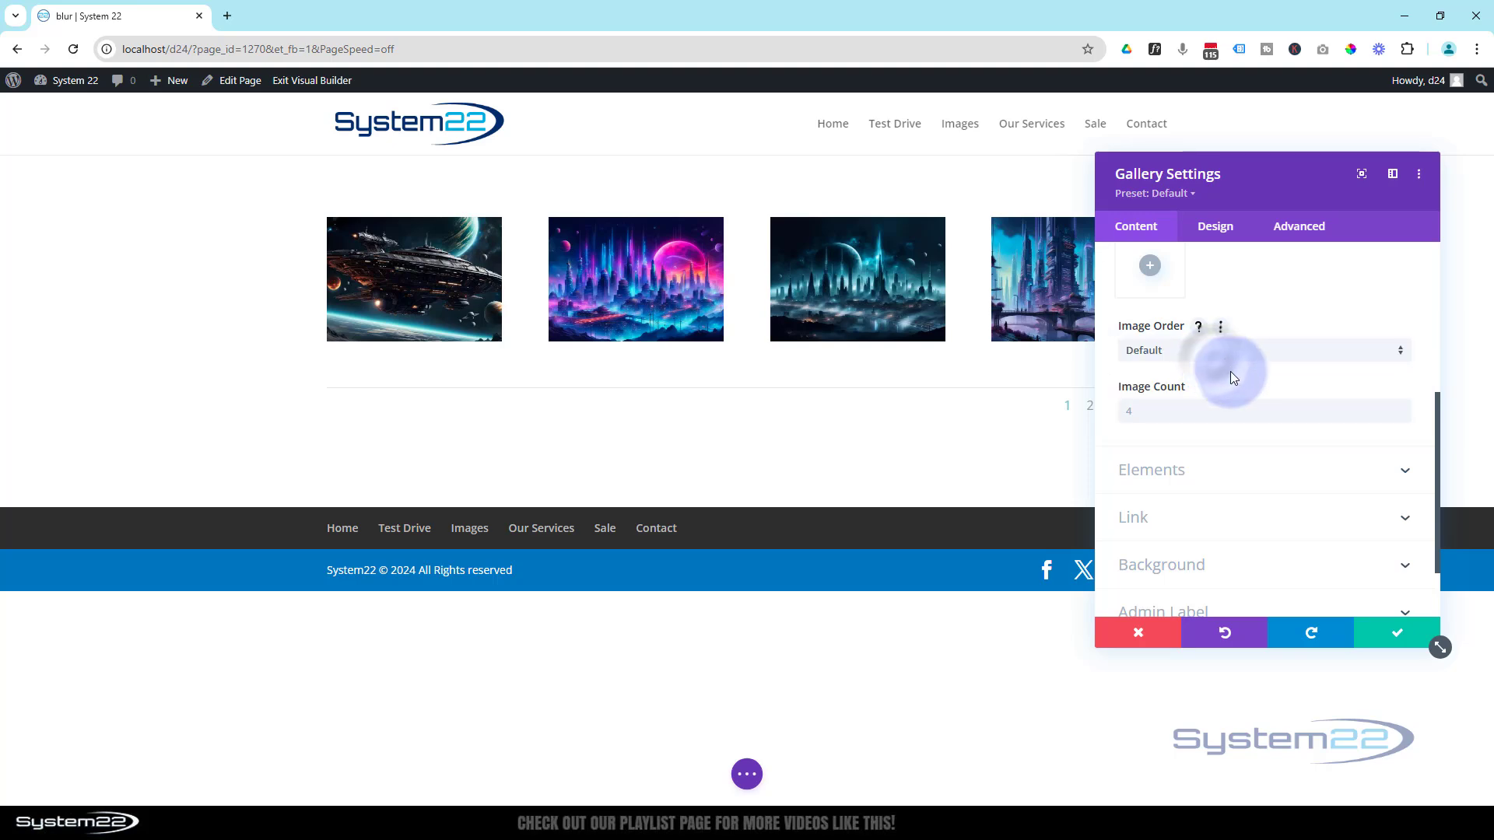
click(1128, 418)
click(1148, 410)
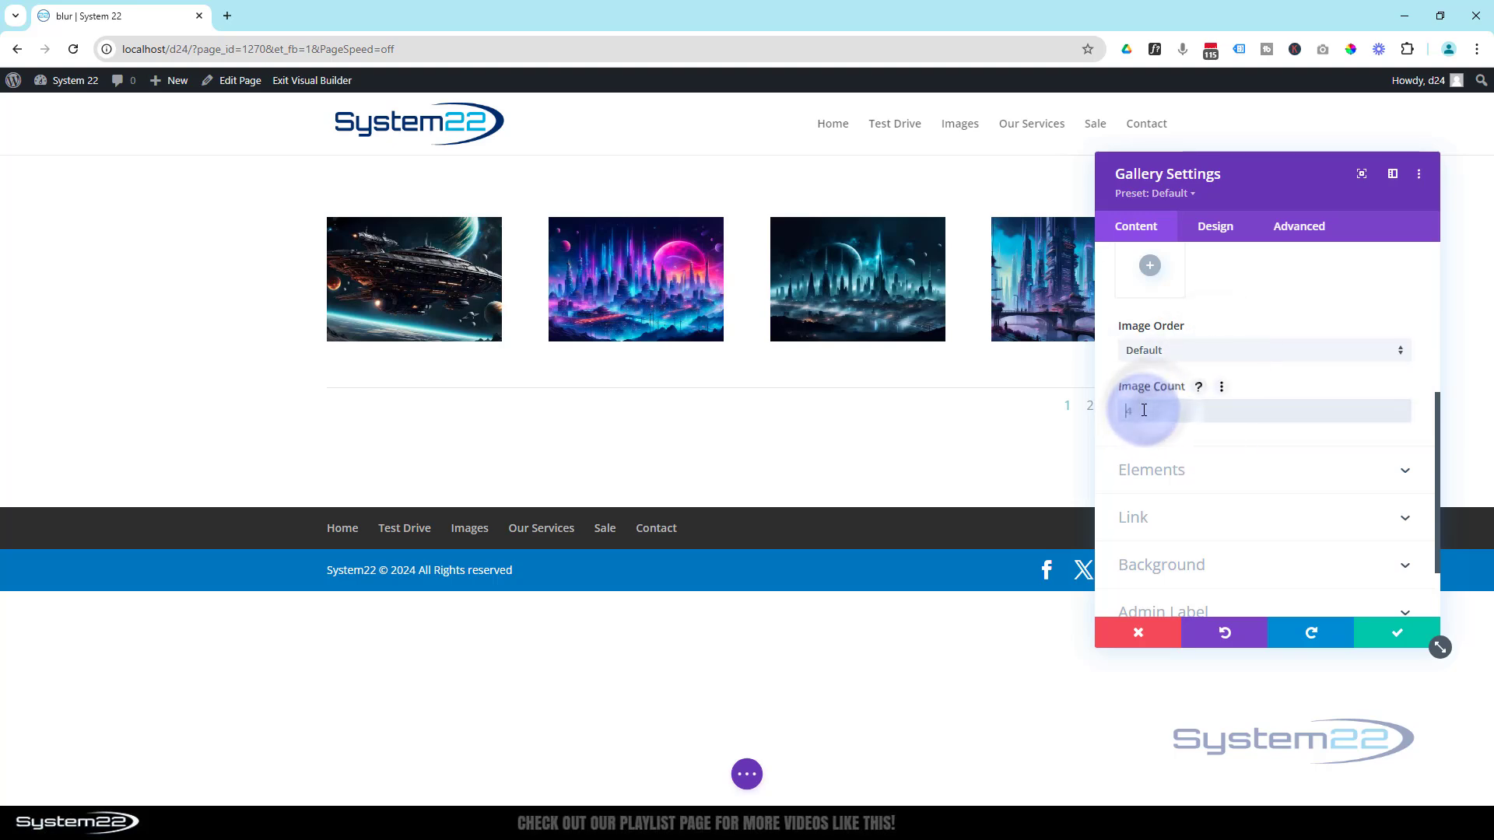
text(12)
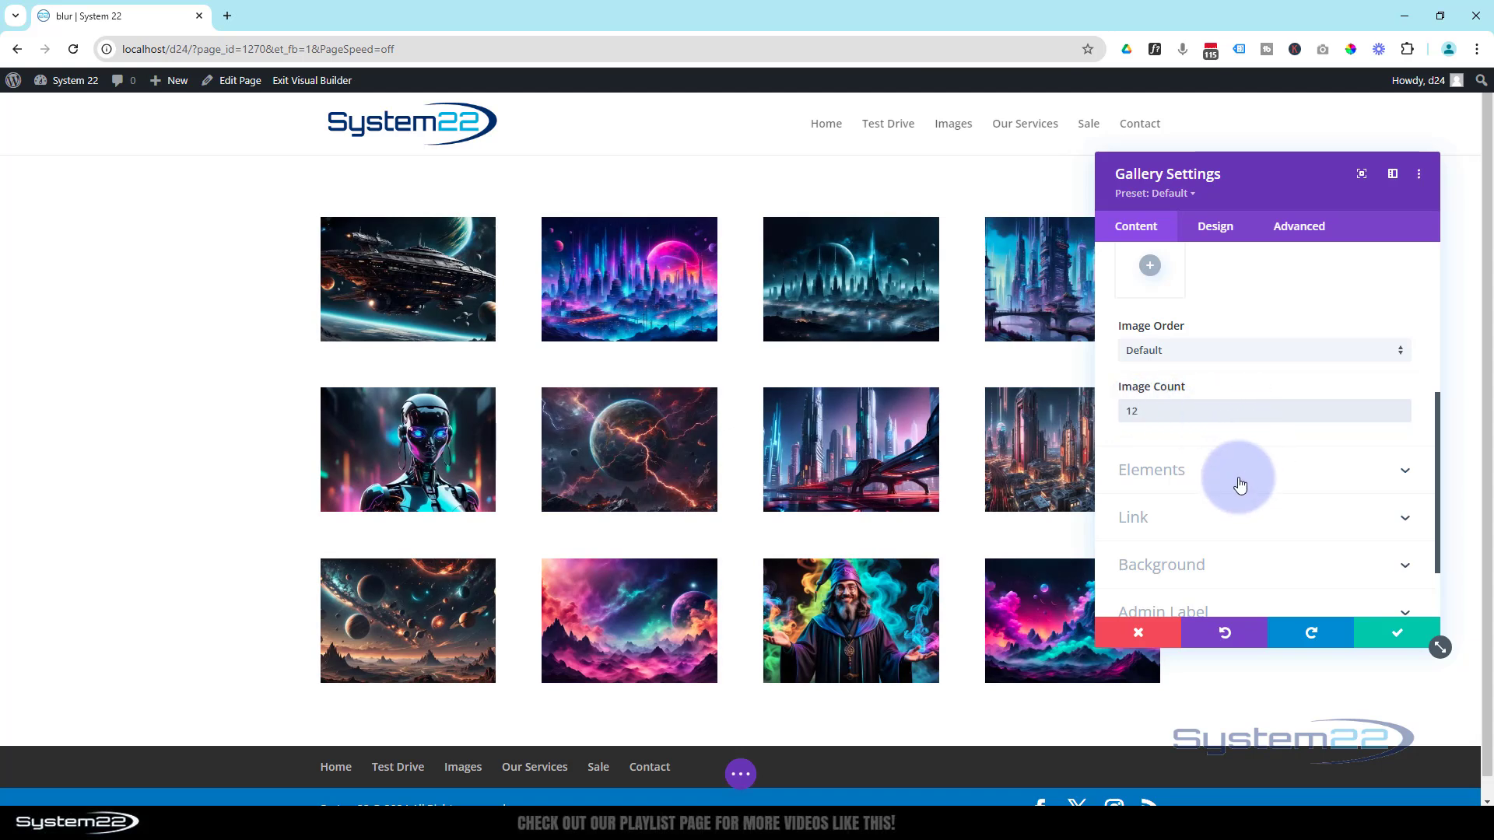
Turn off the title and caption display and the pagination for the gallery.
click(1236, 470)
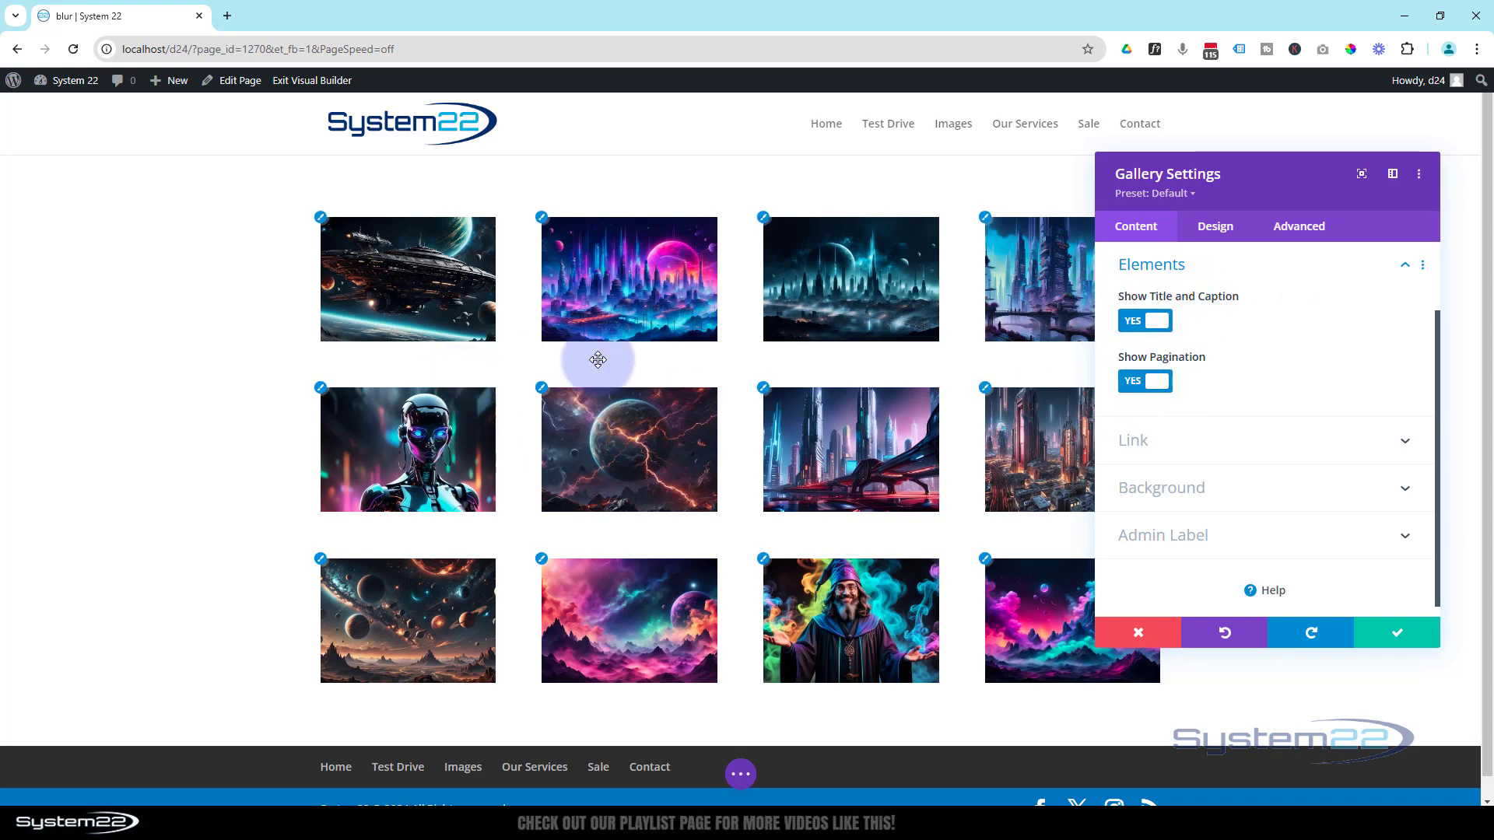
click(1133, 321)
click(1132, 381)
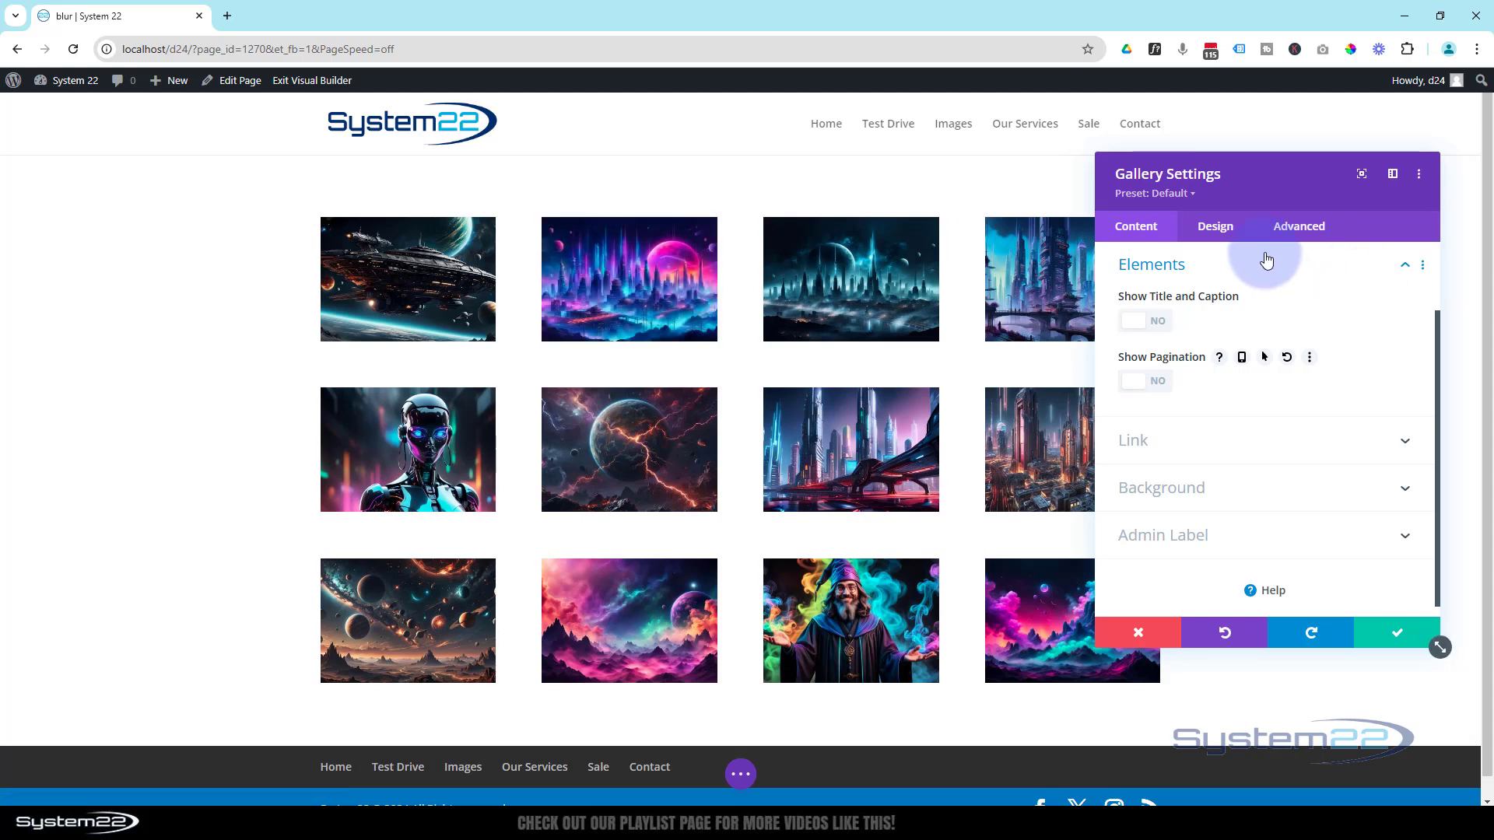
Make the gallery's overlay icon color and overlay background color transparent, and save the module settings.
click(1214, 230)
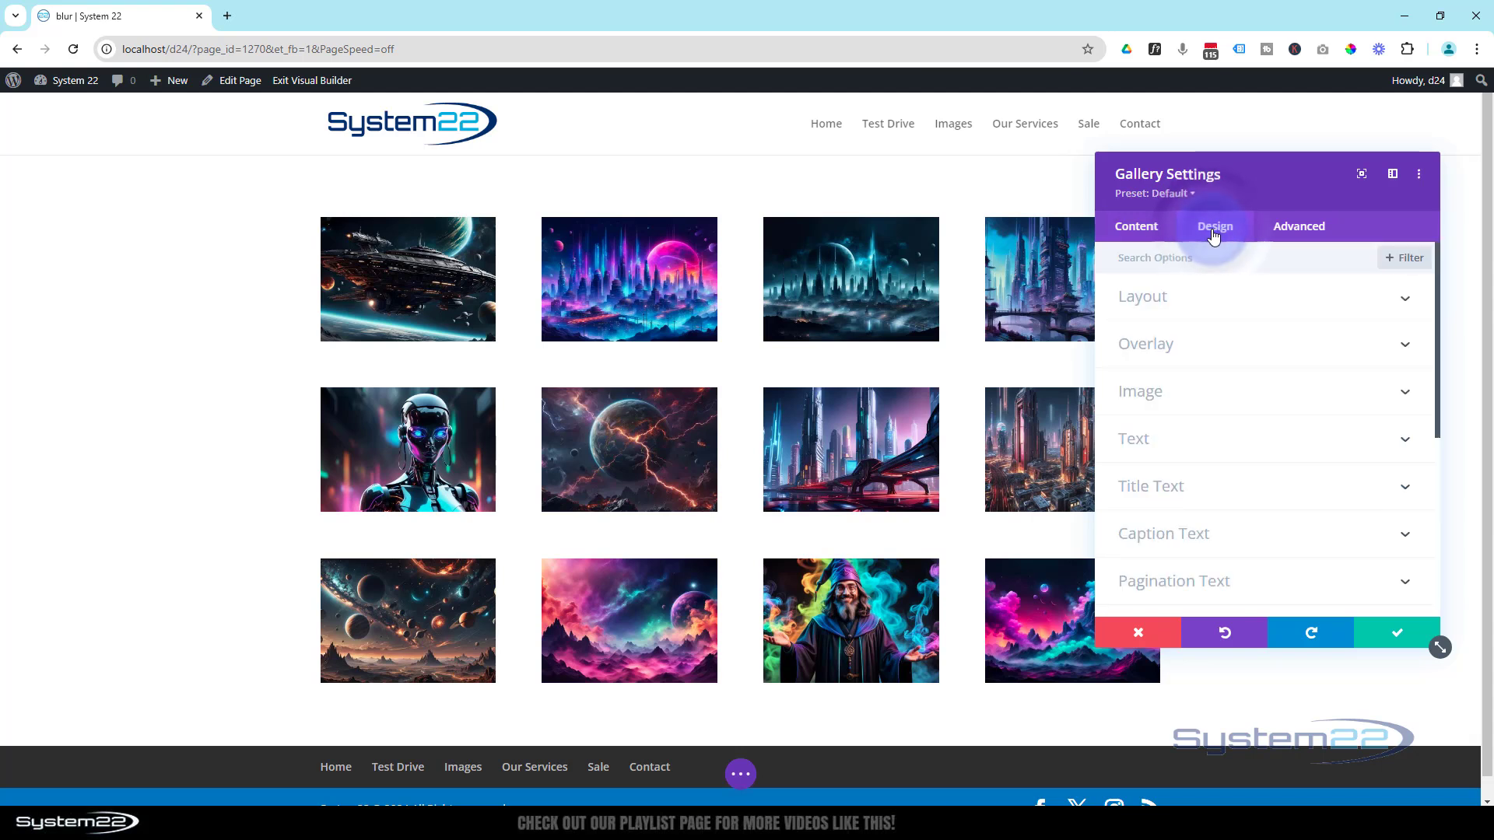
click(1192, 348)
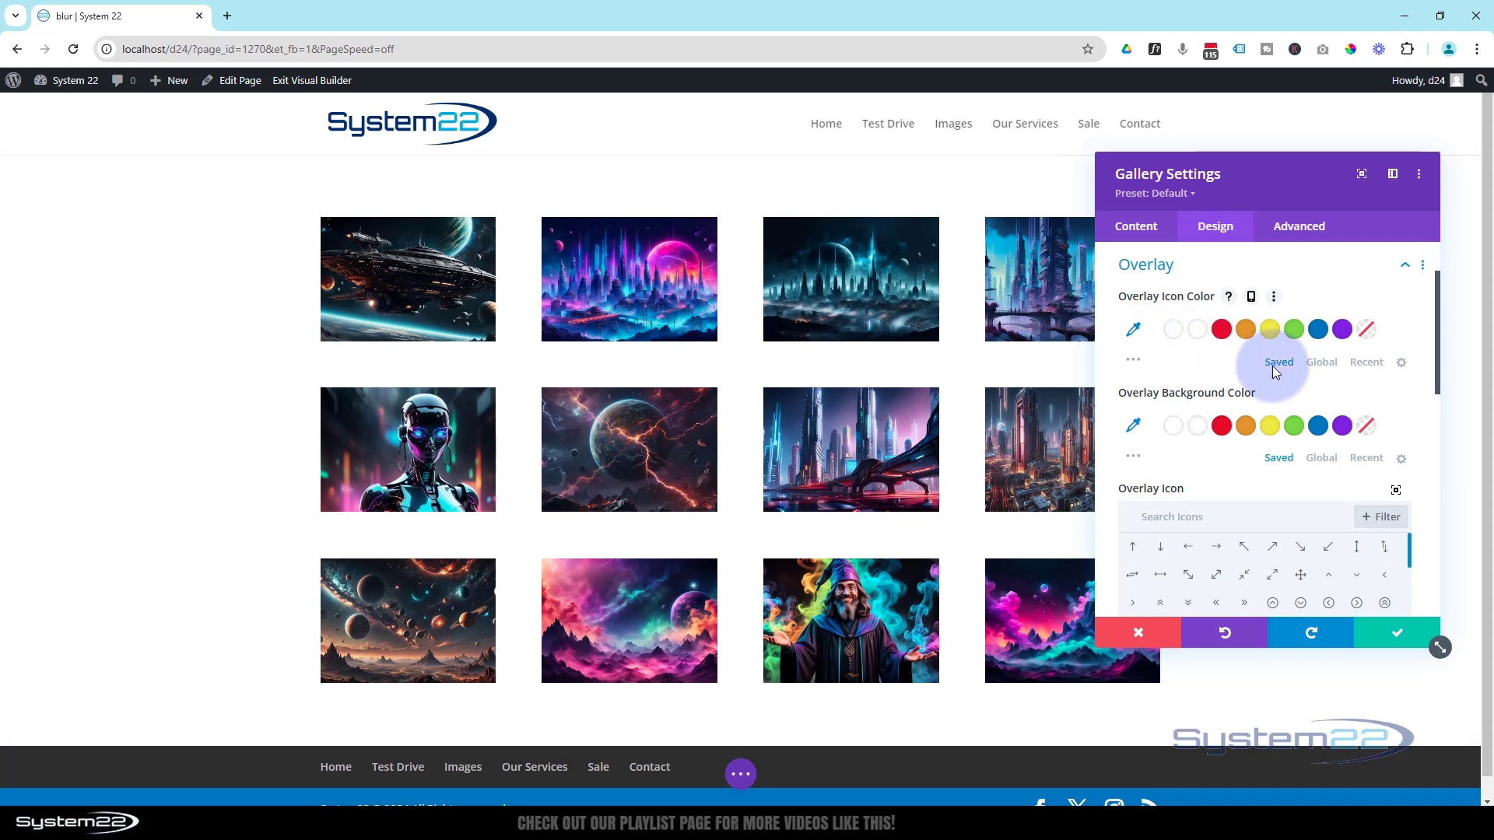
click(1373, 336)
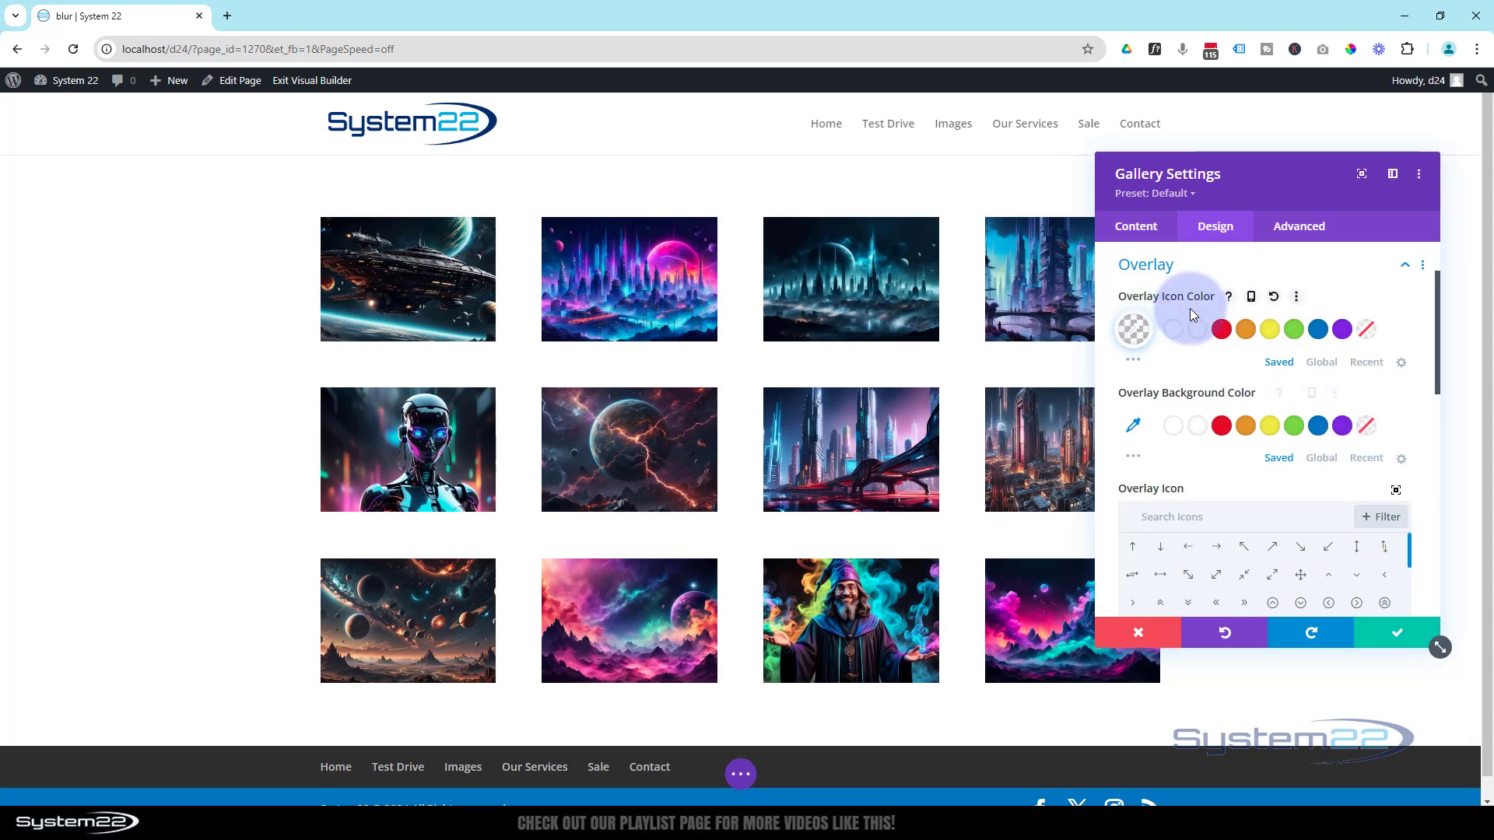
click(1364, 435)
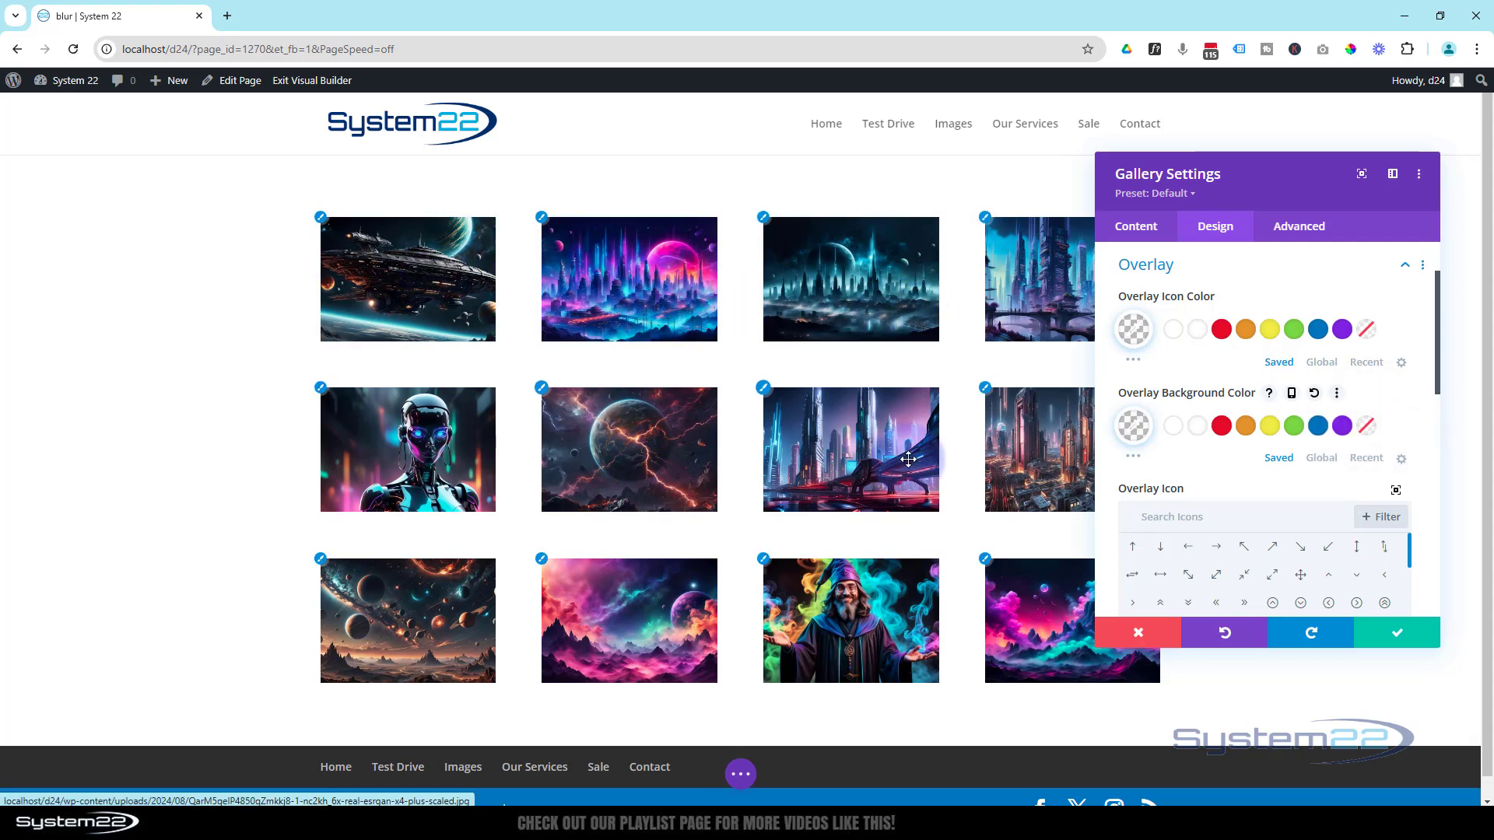
click(1220, 428)
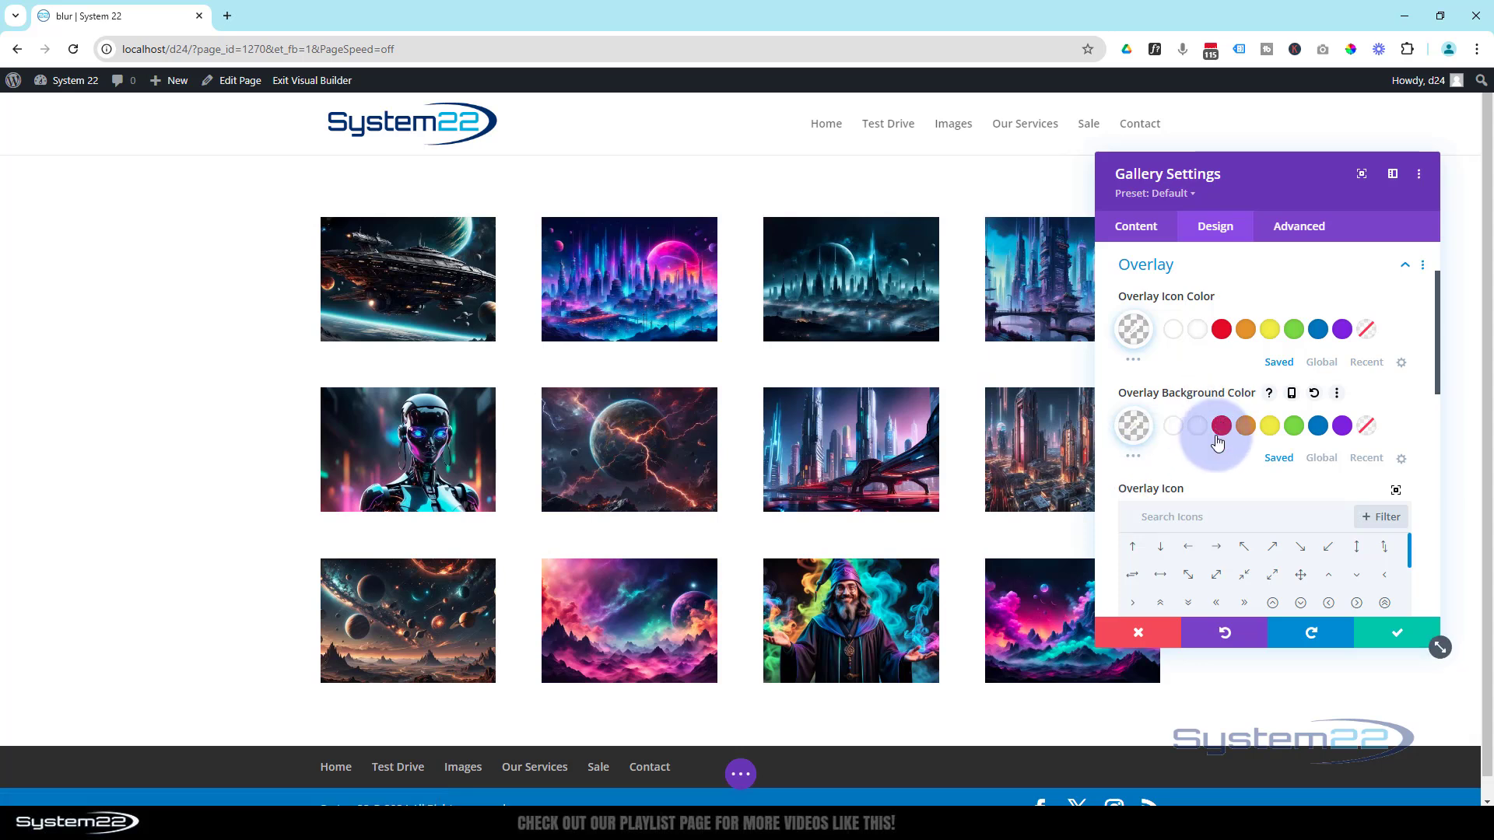
scroll(1217, 440, down, 3)
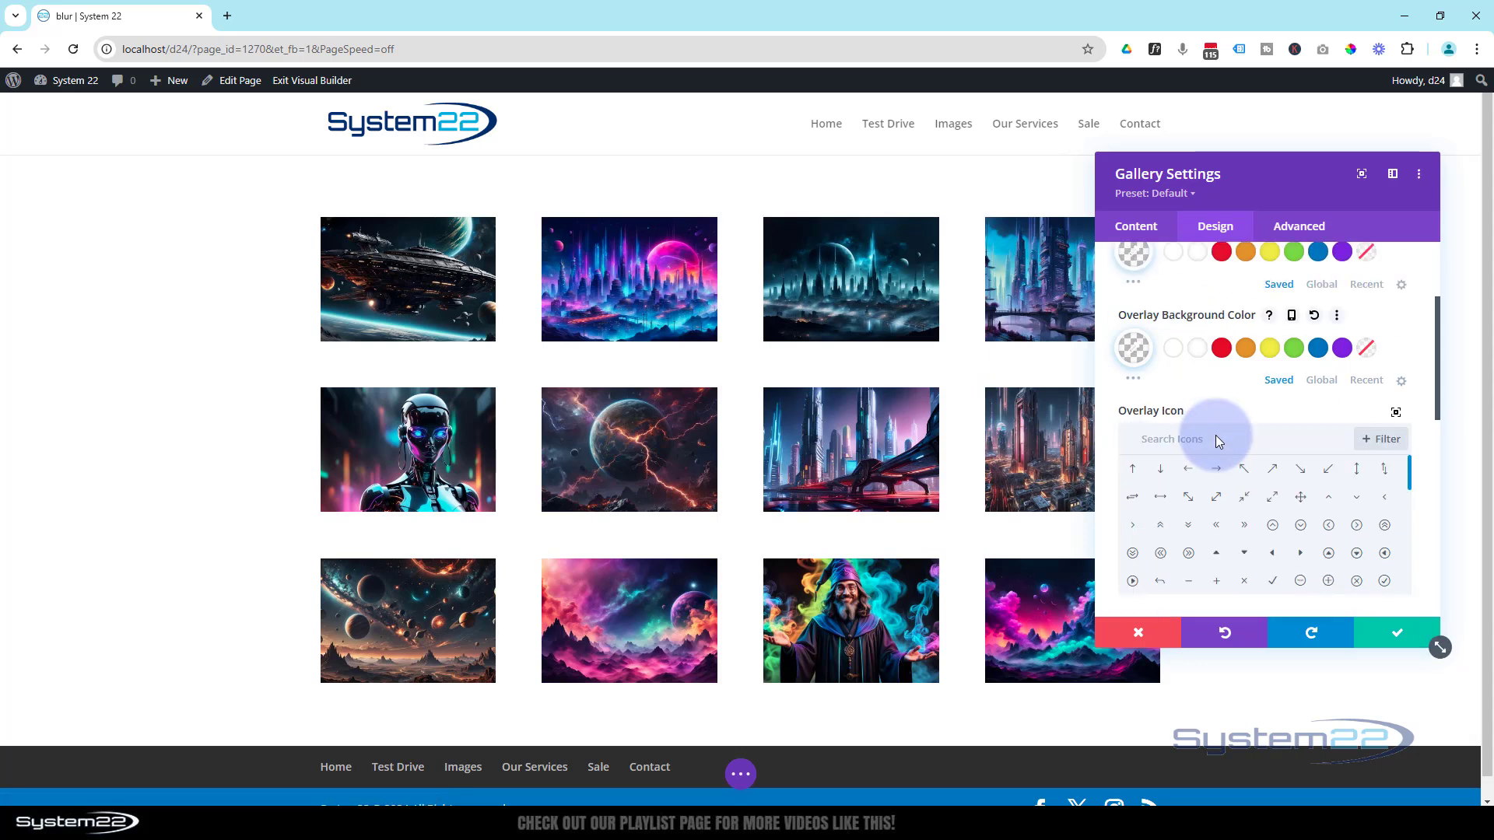
scroll(1218, 436, down, 1)
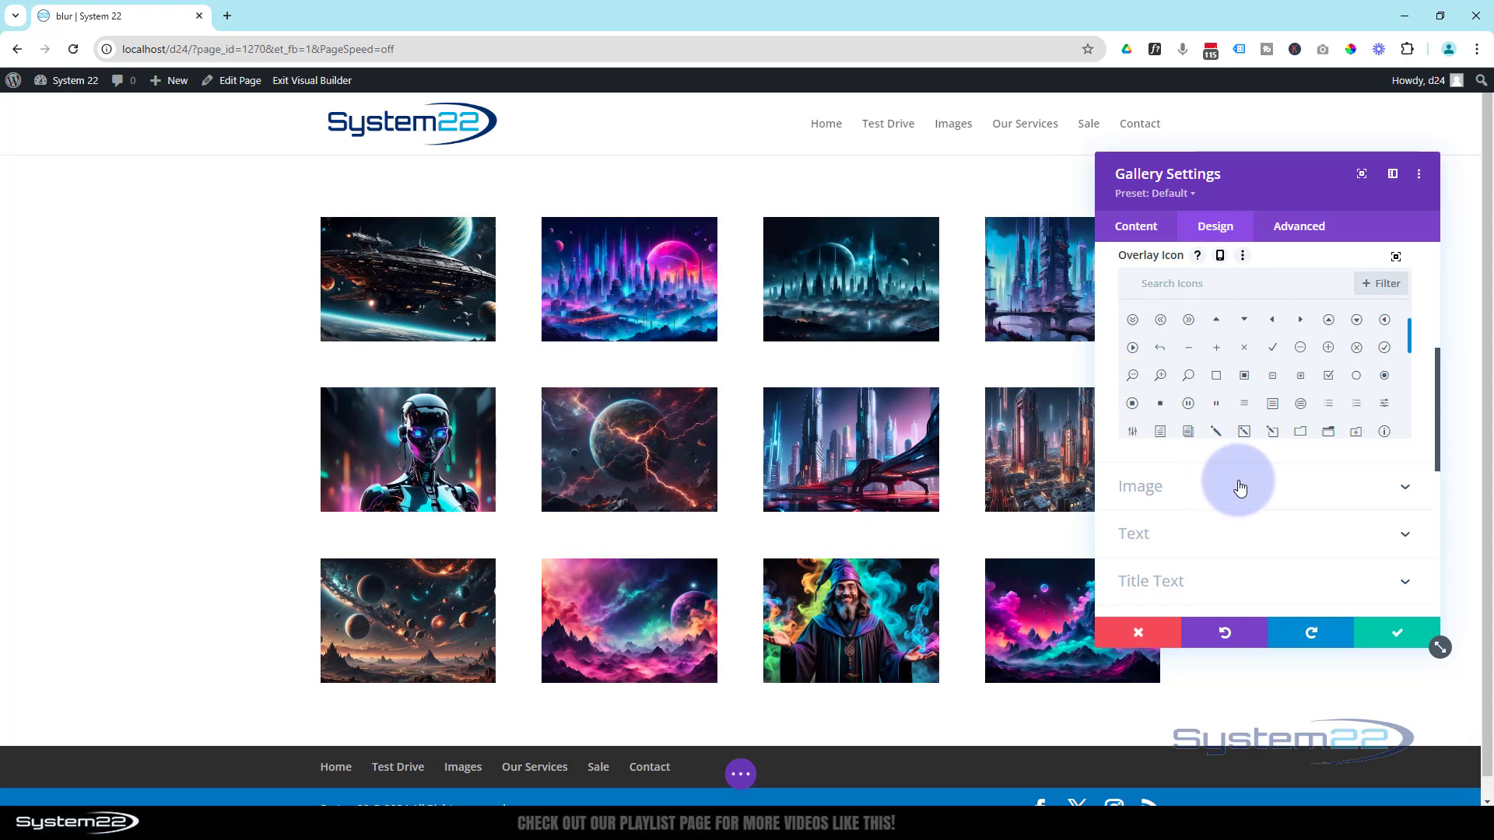
click(1399, 644)
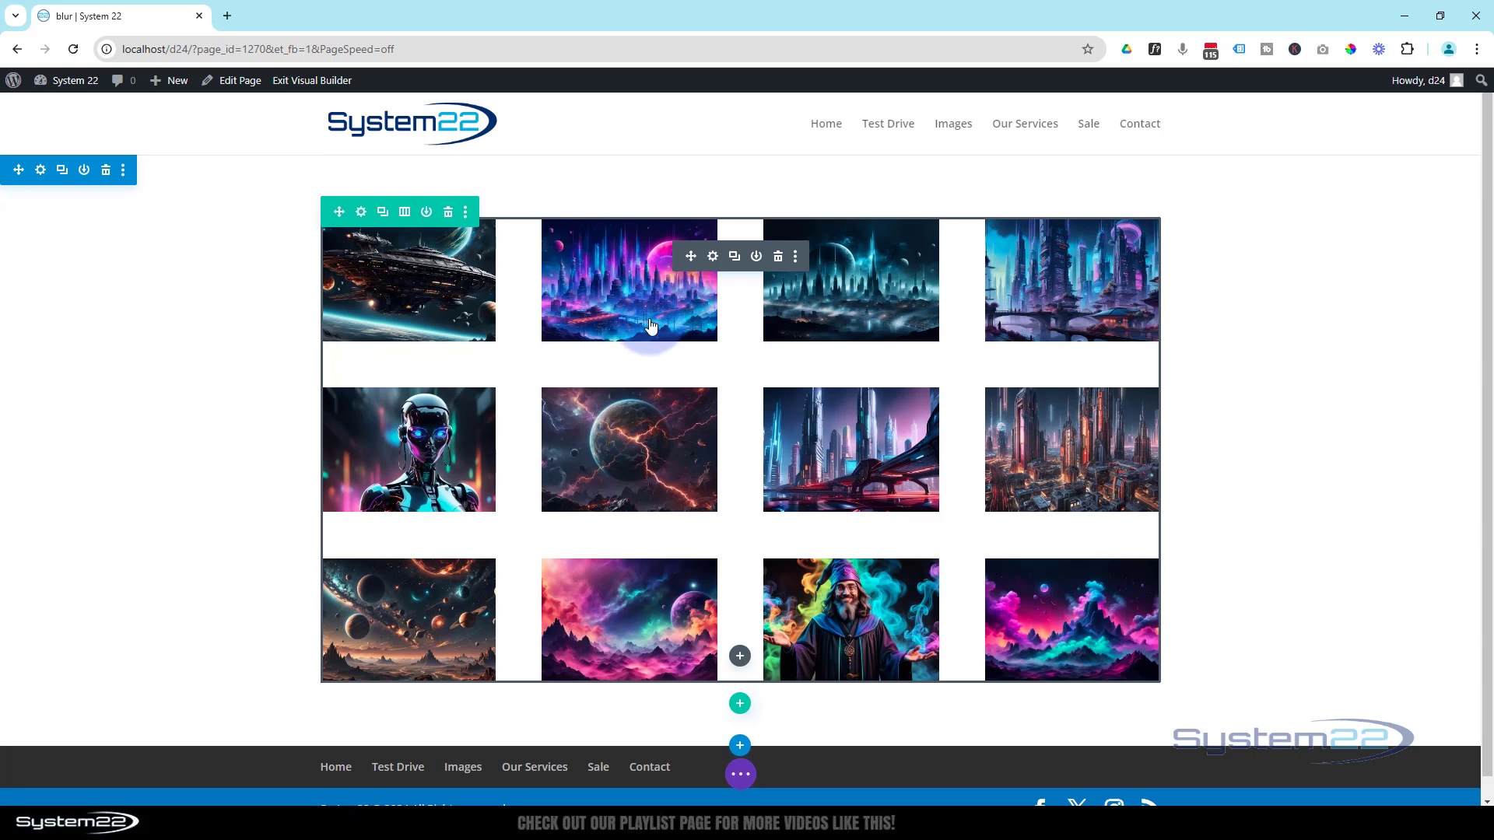
Add the custom CSS rule filter:blur(6px) to the gallery module's Gallery Item element.
click(715, 258)
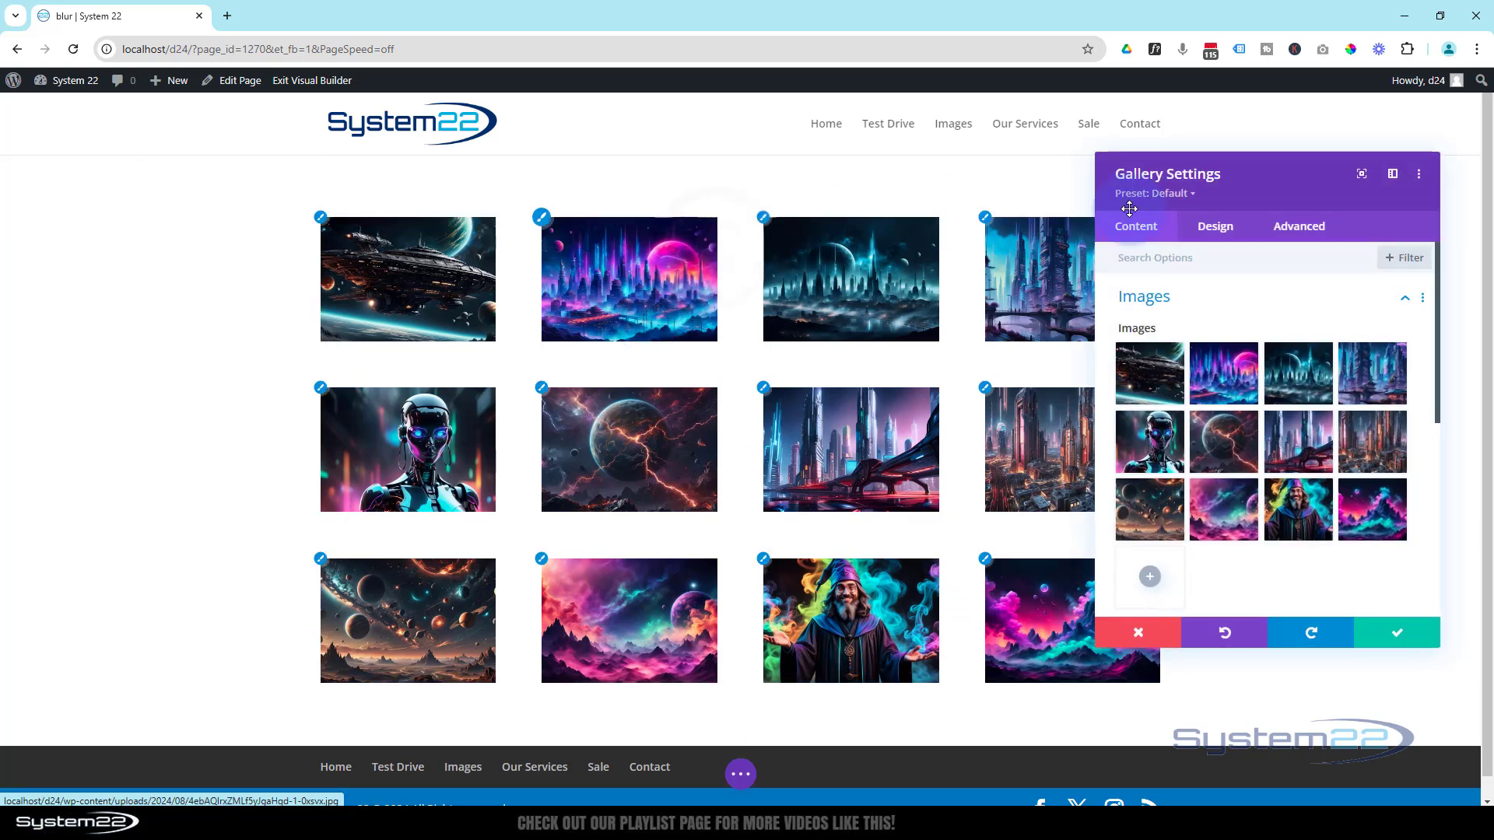
click(1304, 228)
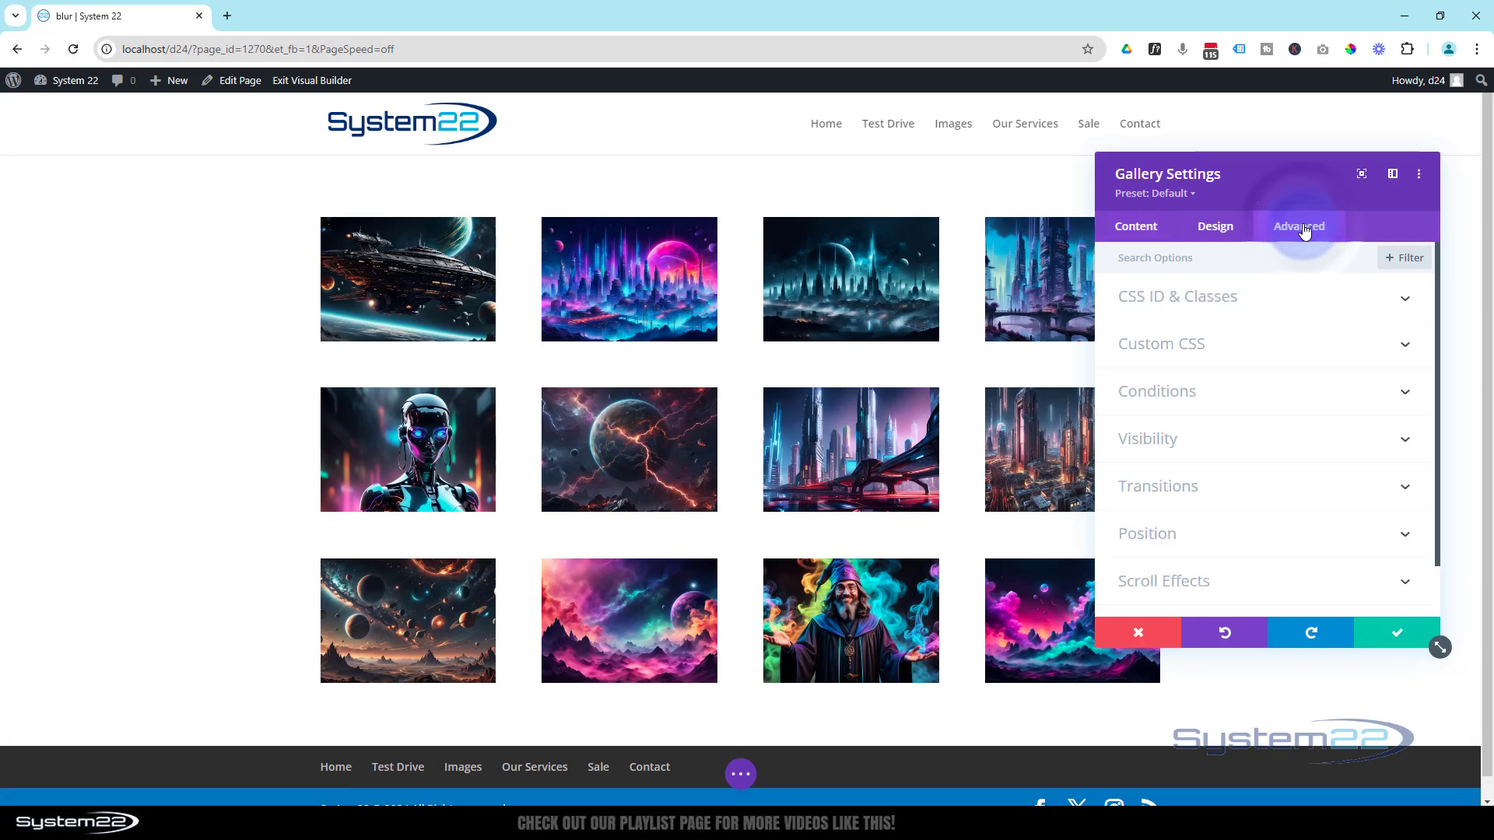
click(1298, 352)
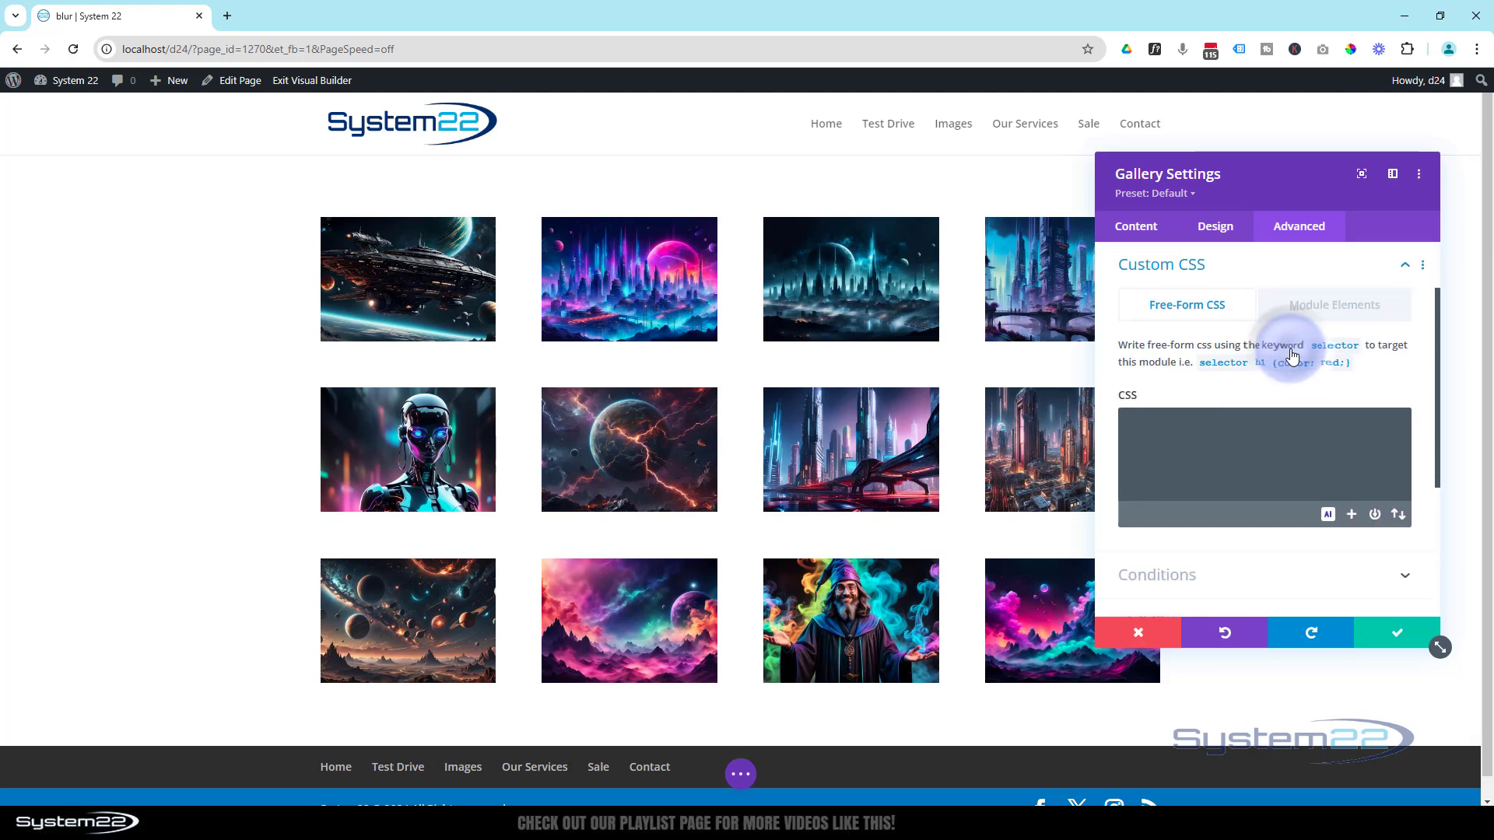
click(1325, 311)
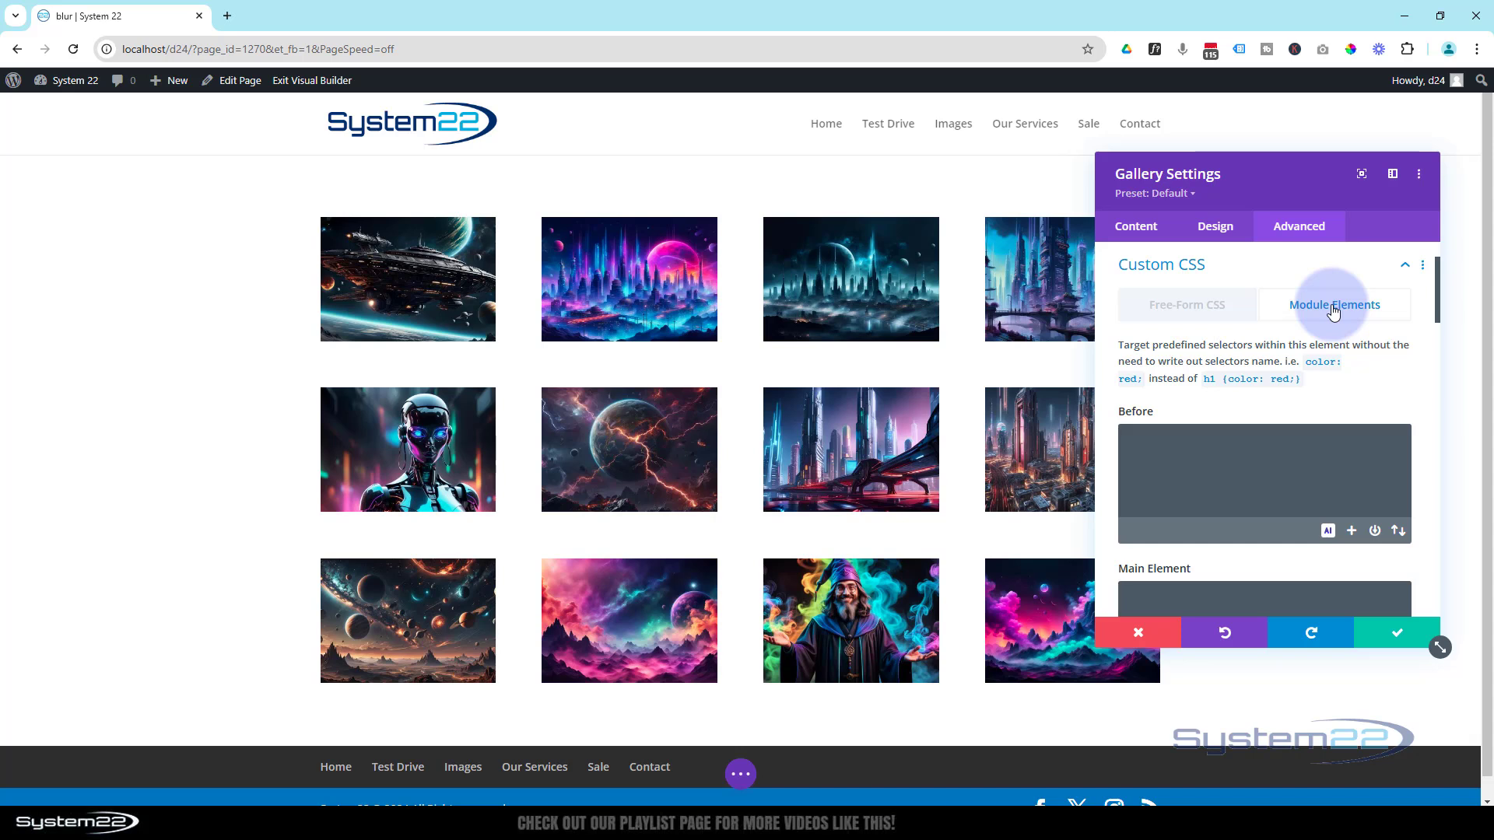
scroll(1259, 469, down, 5)
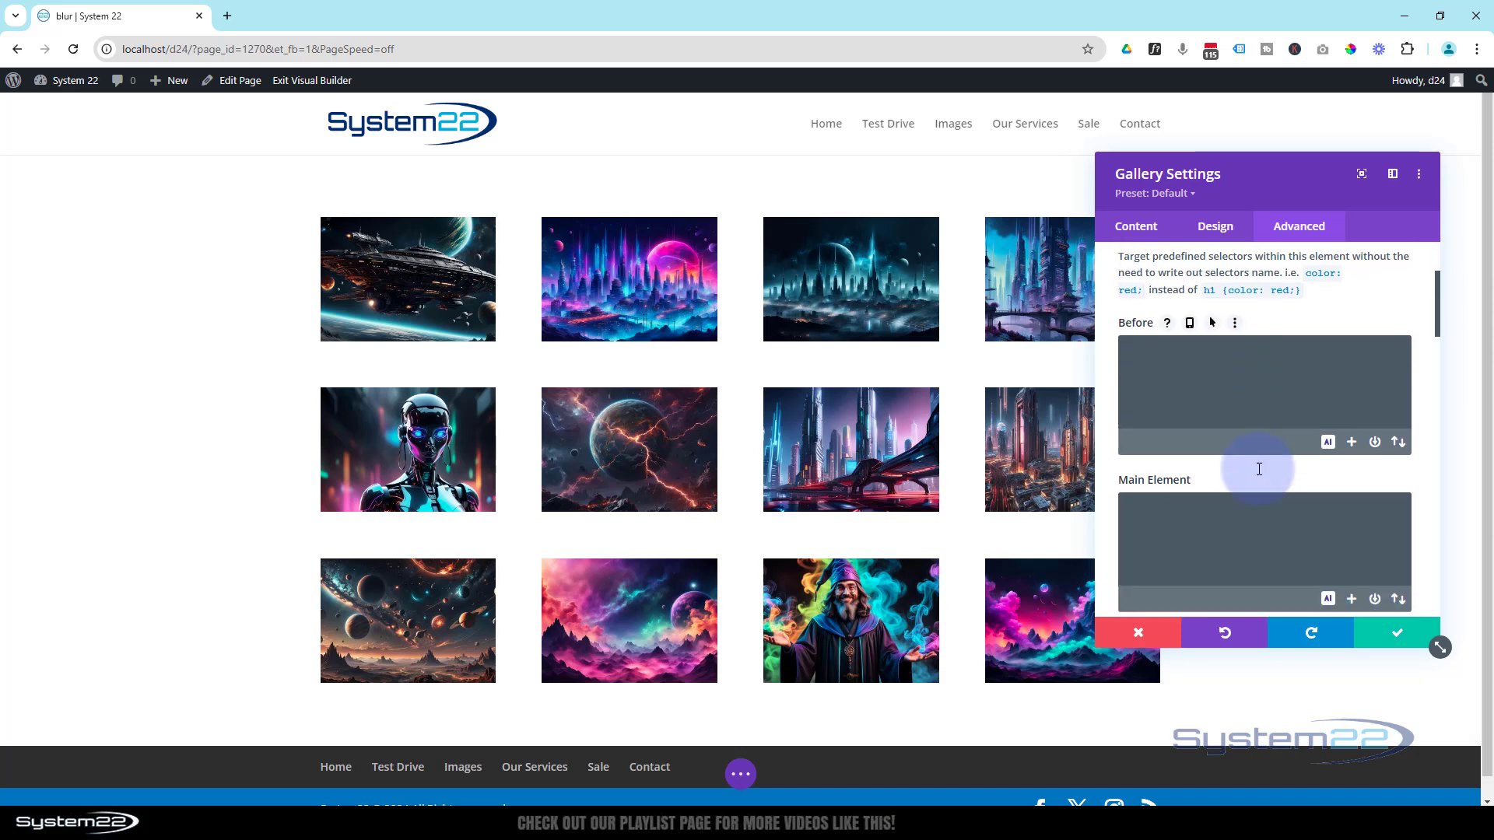
scroll(1260, 470, down, 1)
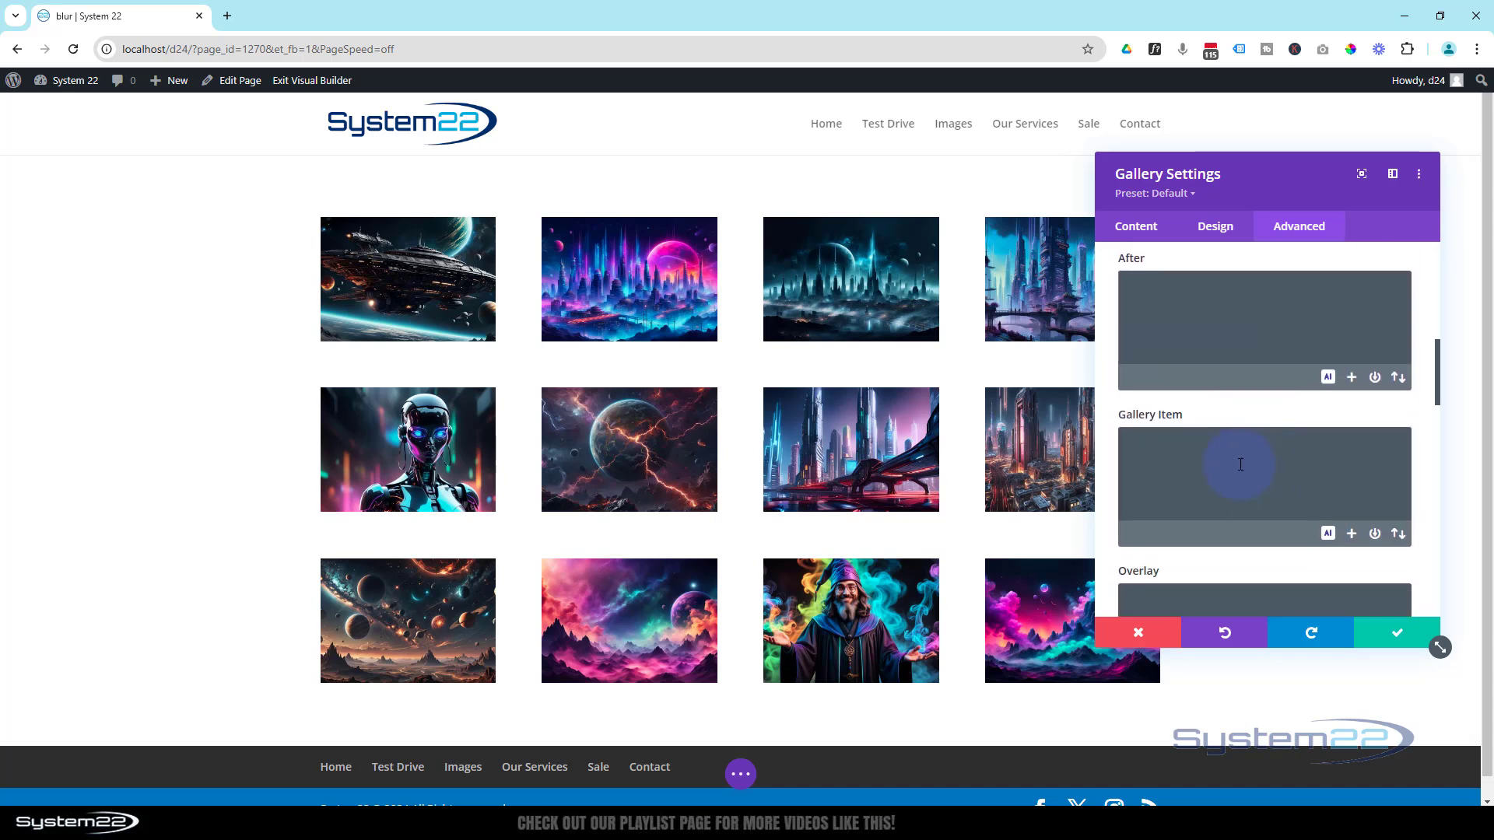
scroll(1151, 470, down, 1)
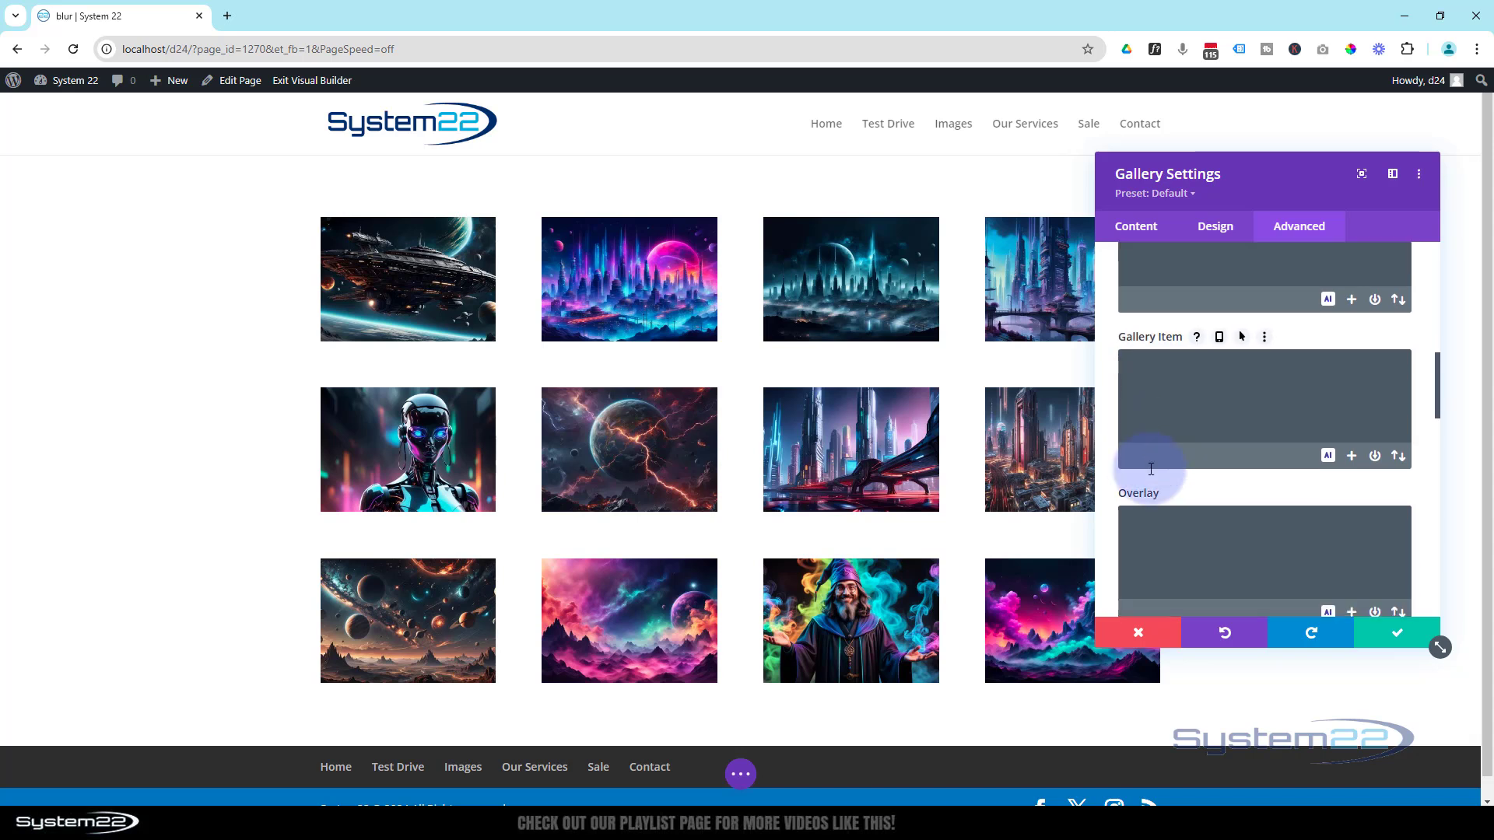
click(1137, 390)
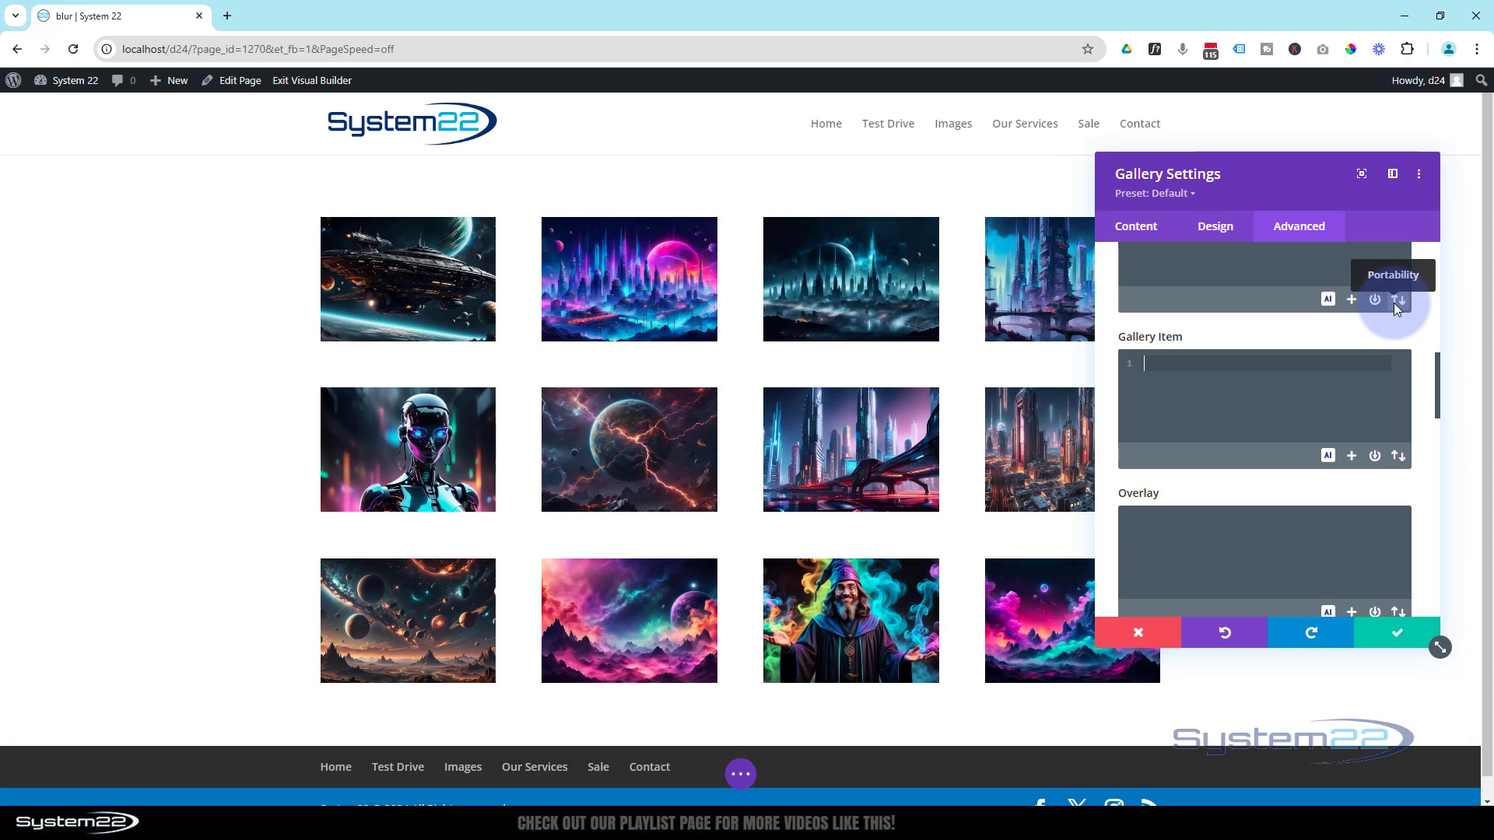
text(filter:blur()
text(6px)
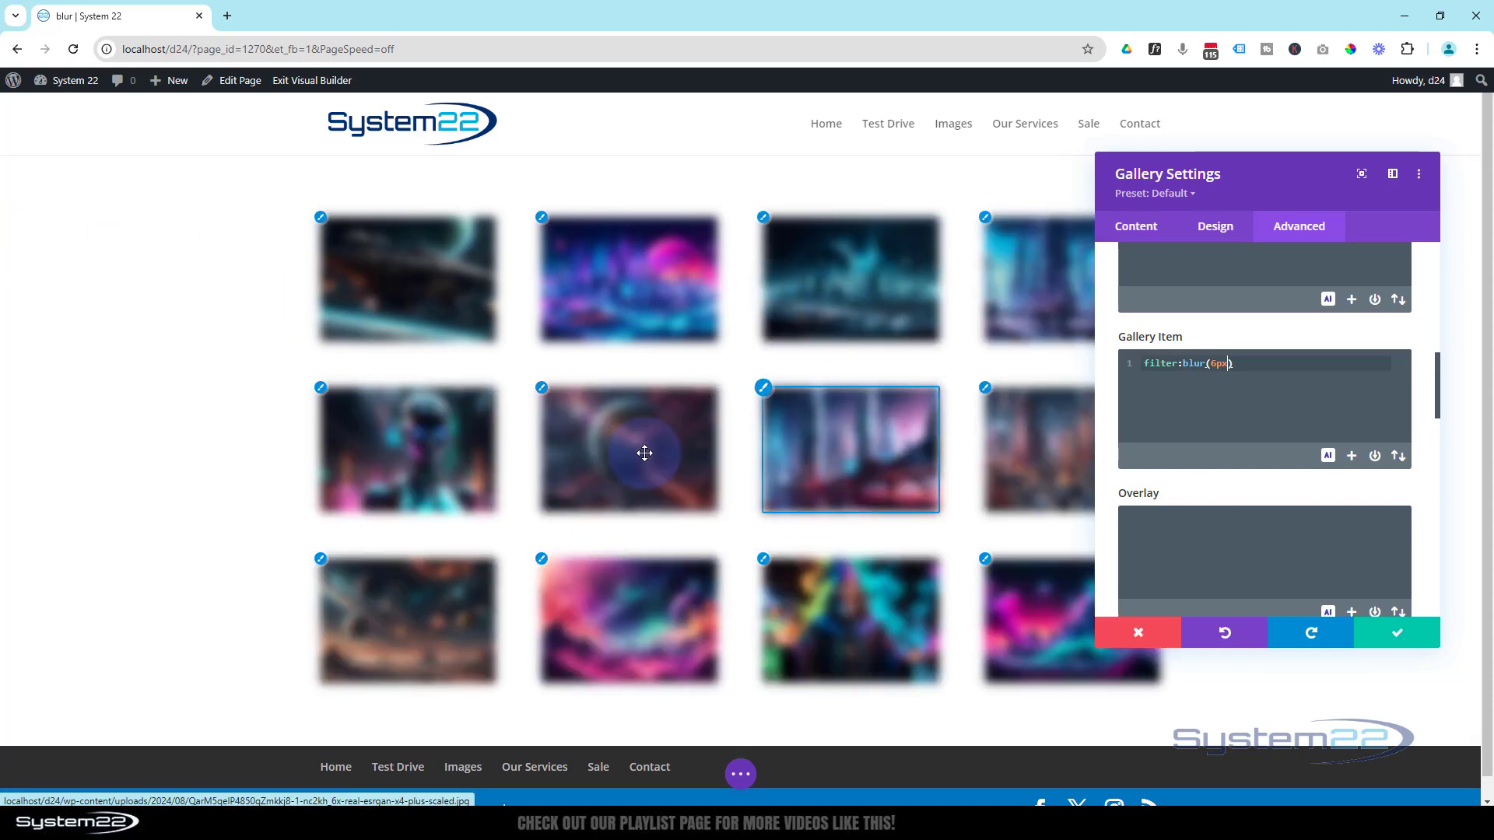
Examine the gallery's built-in design filters, from hue down to blur and blend mode.
click(1223, 231)
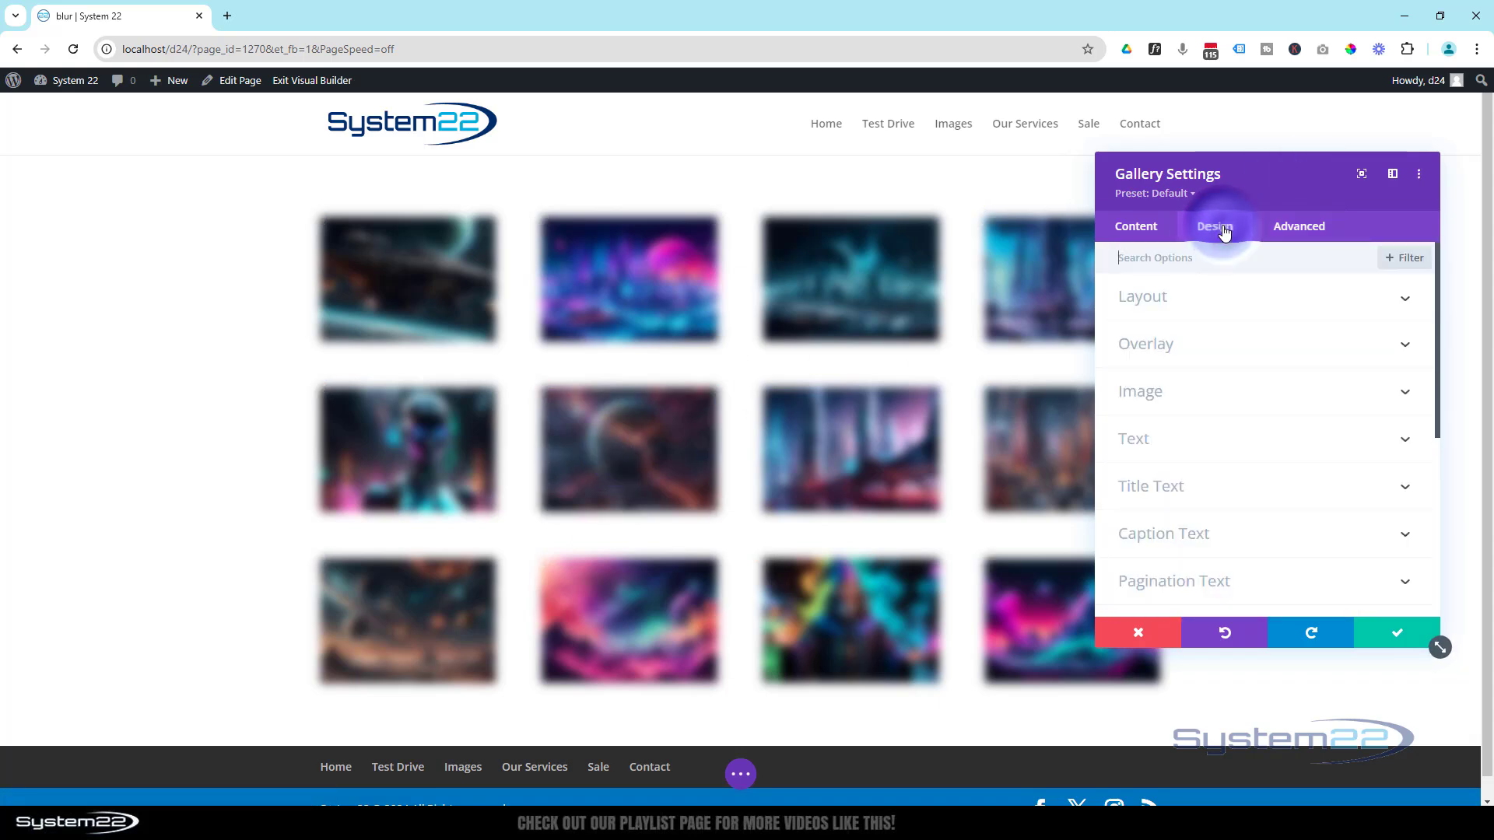
scroll(1151, 594, down, 3)
click(1157, 603)
scroll(1167, 529, down, 2)
click(1181, 465)
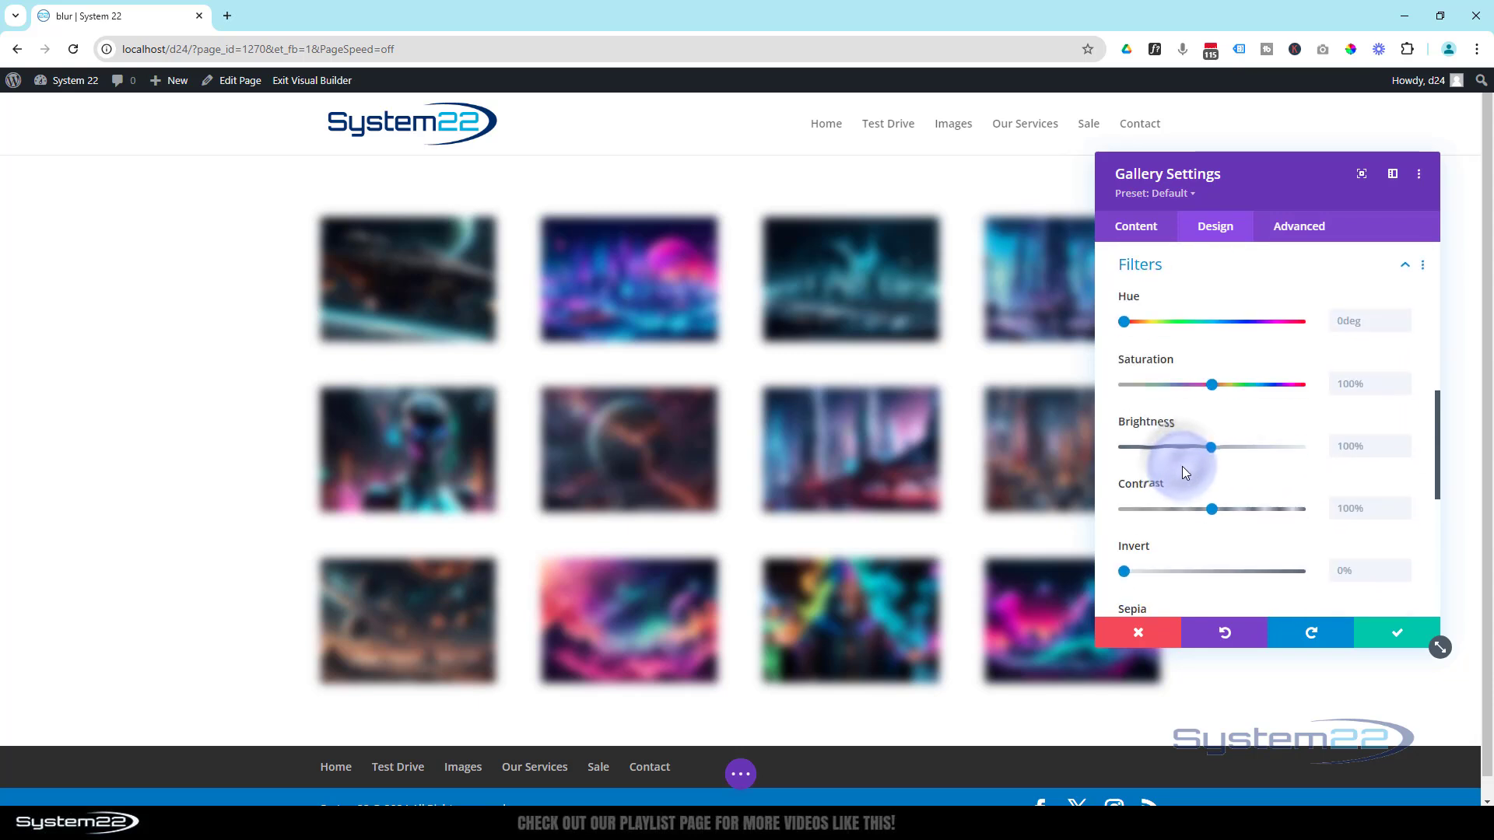
scroll(1183, 467, down, 2)
scroll(1183, 475, down, 1)
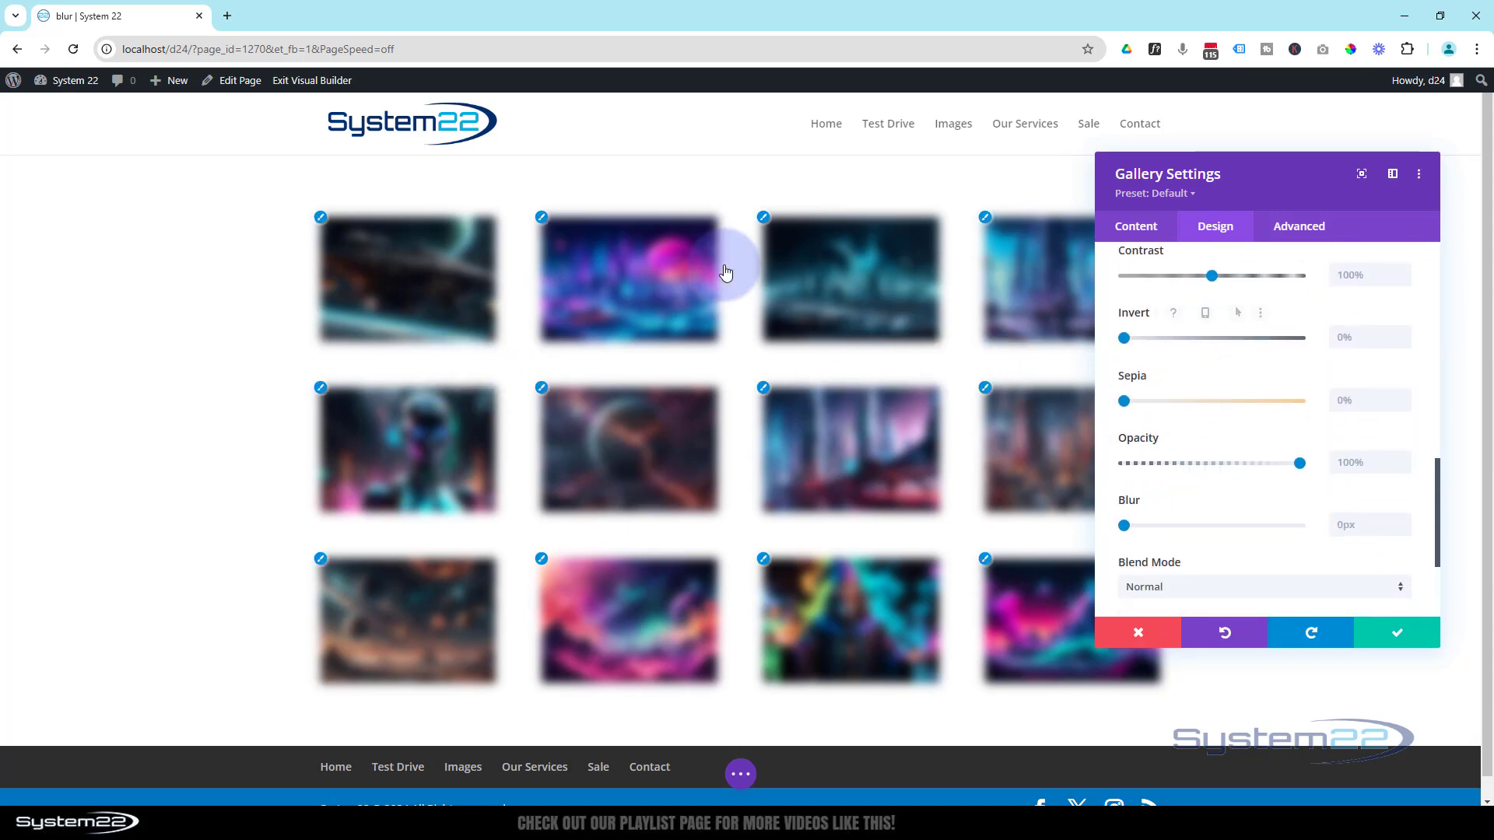
Try Gallery Item blur values of 20px and 3px in the custom CSS, and restore the value to 6px.
click(1315, 226)
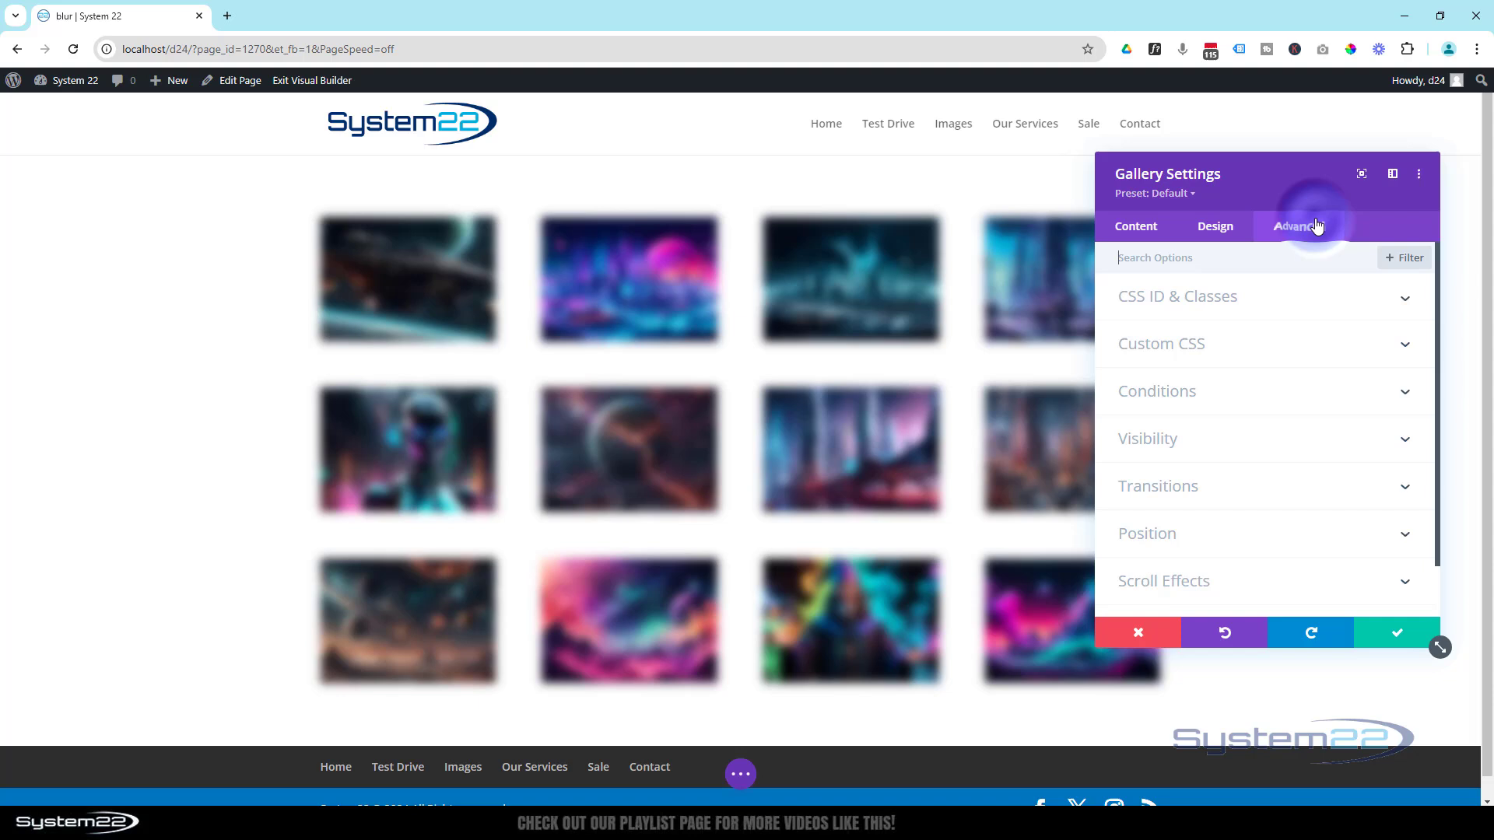
click(1233, 348)
scroll(1264, 448, down, 5)
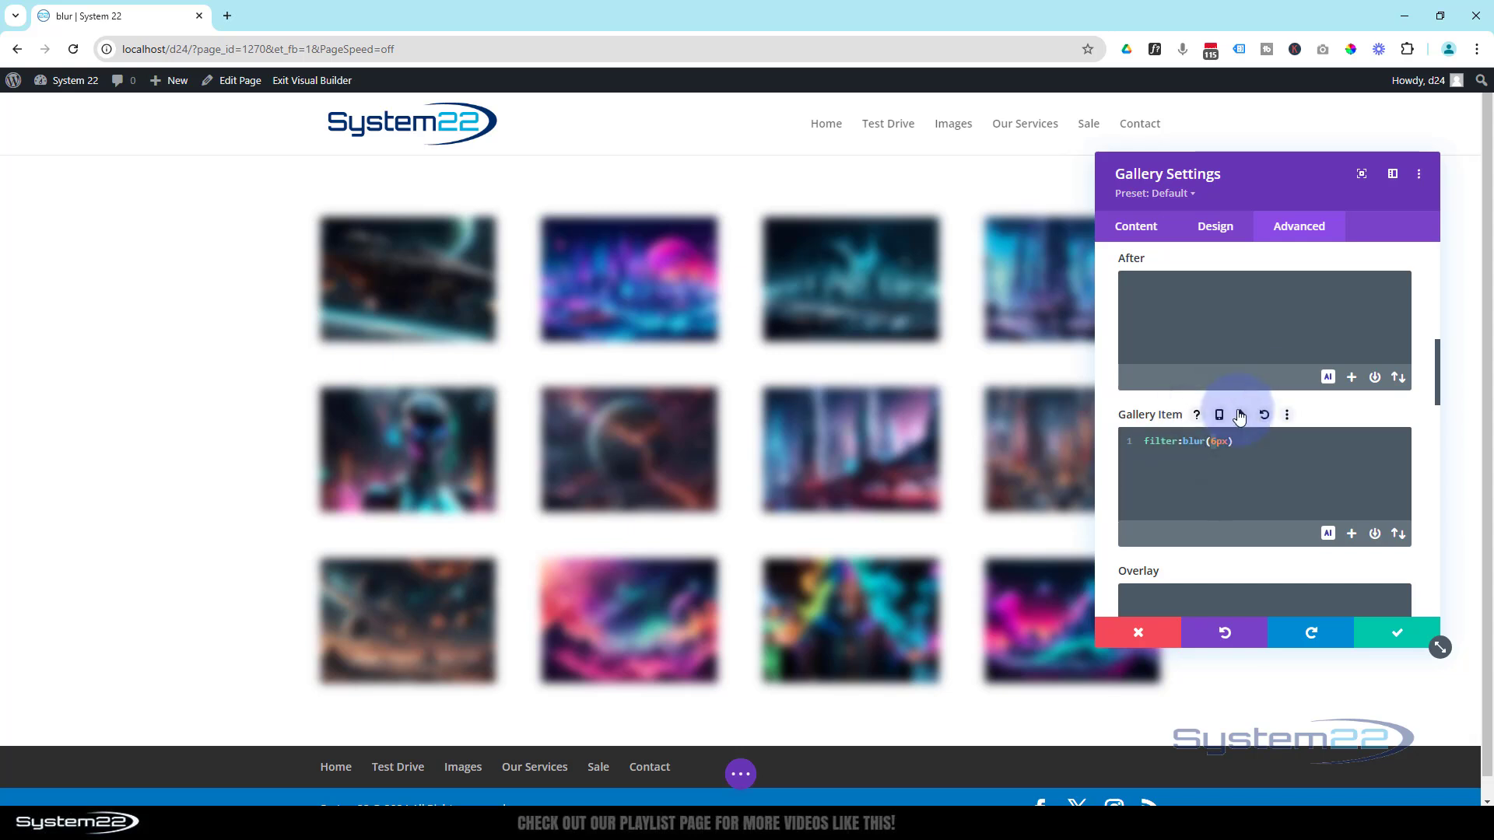
text(20)
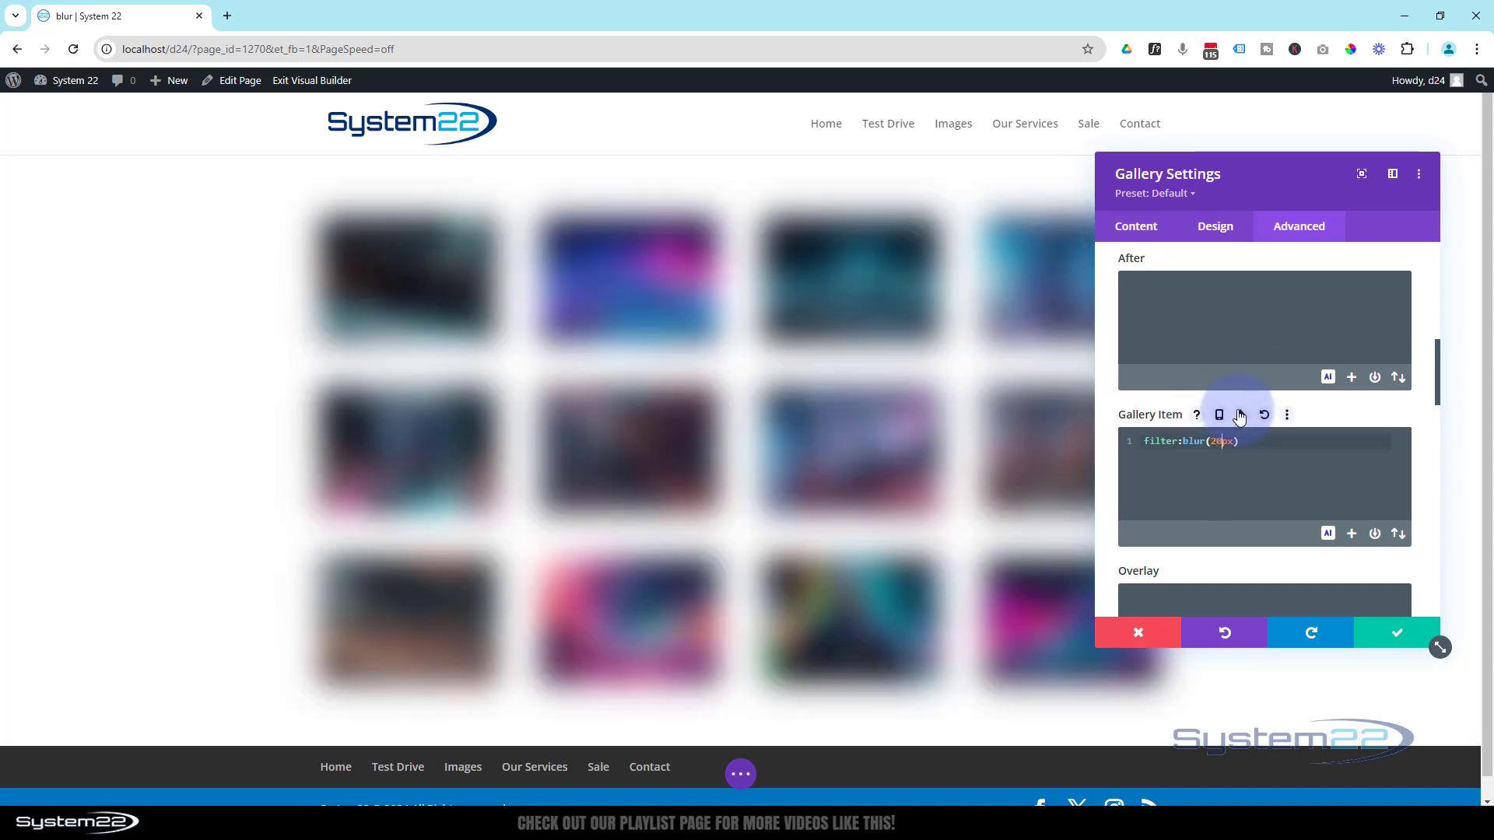
click(1213, 441)
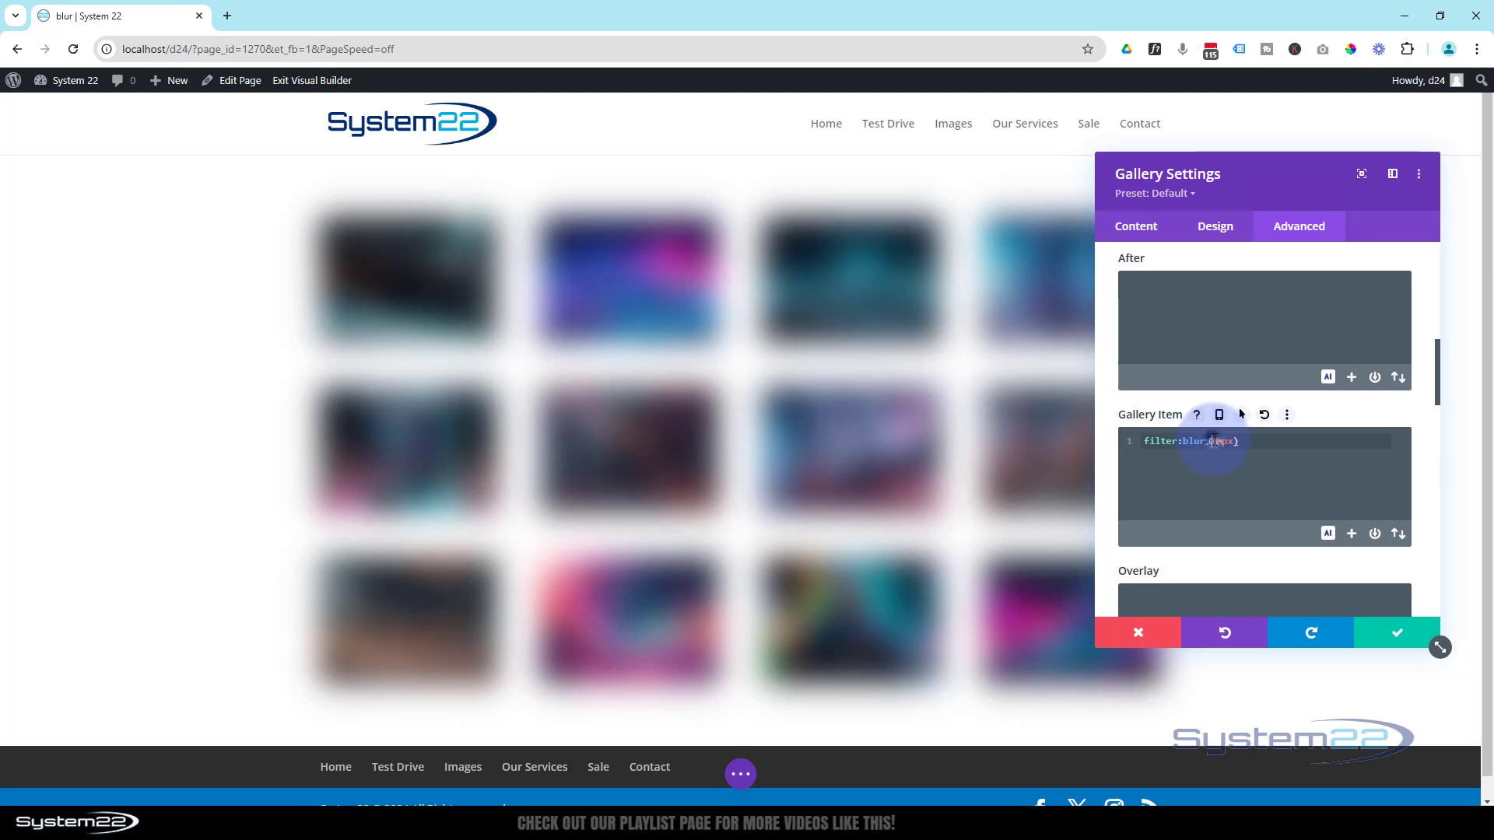
click(1241, 440)
text(3)
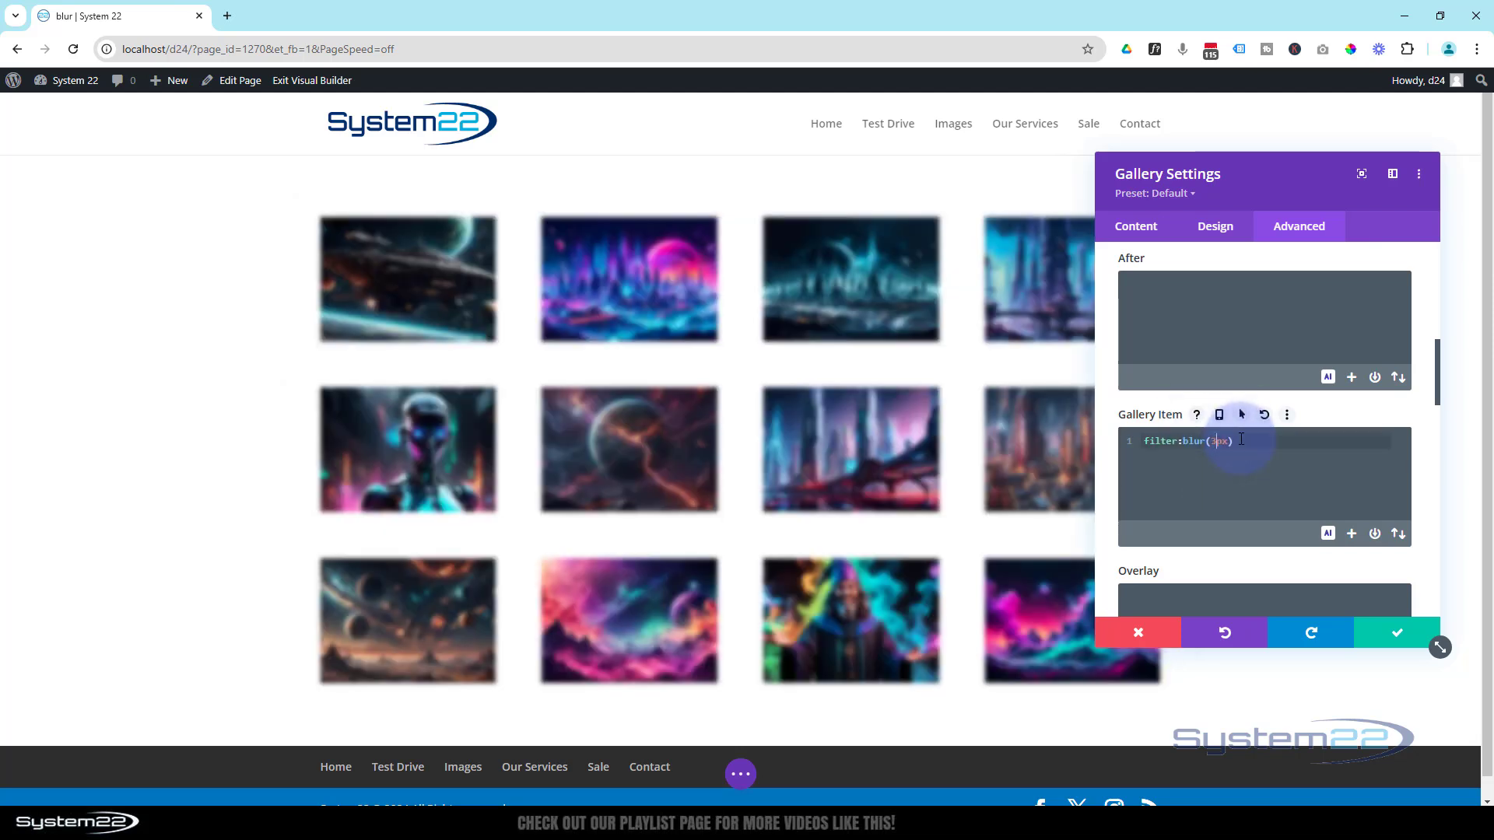
click(1212, 440)
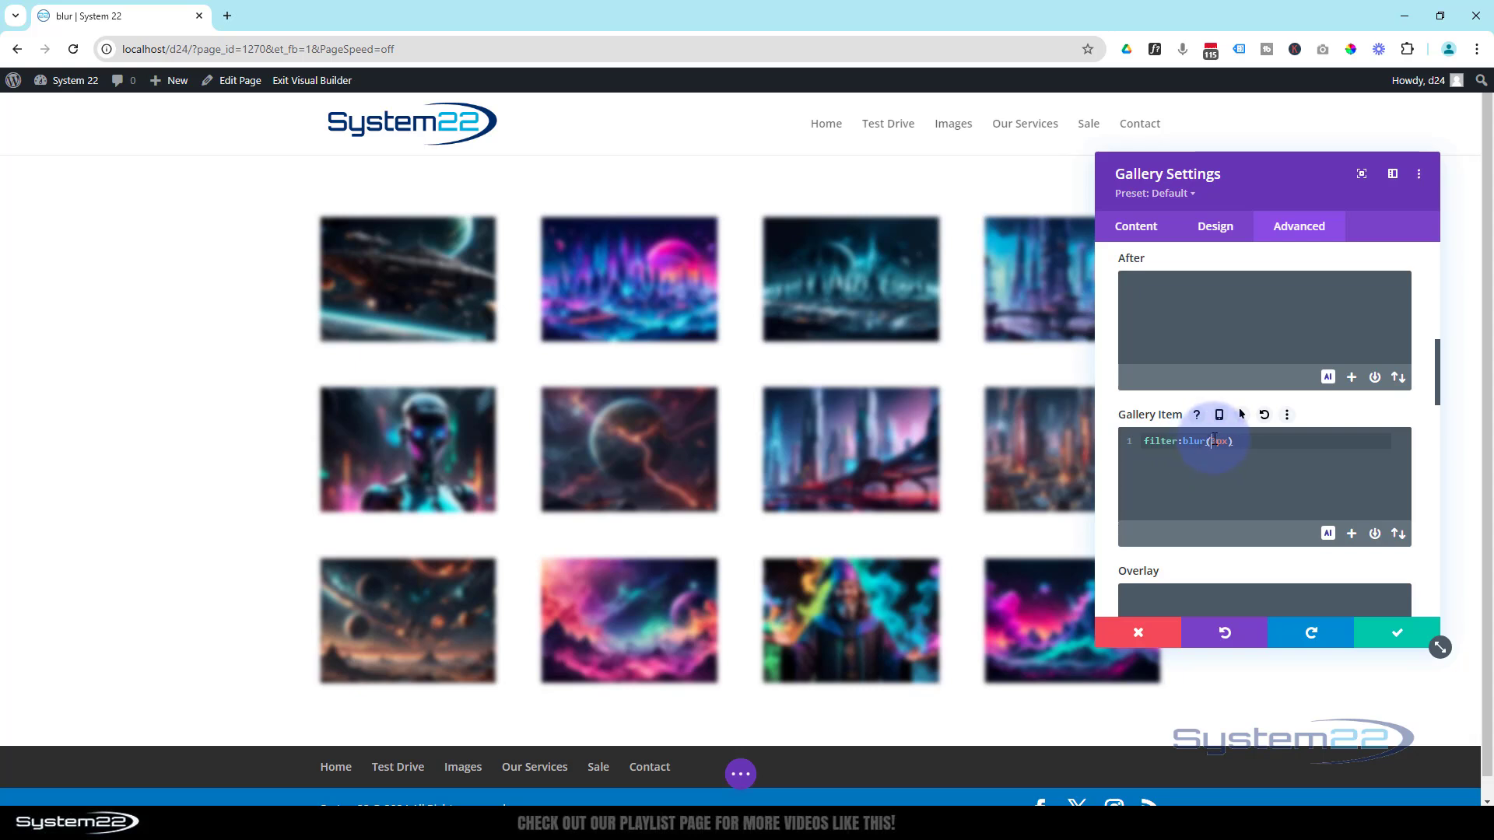
drag(1213, 440, 1218, 441)
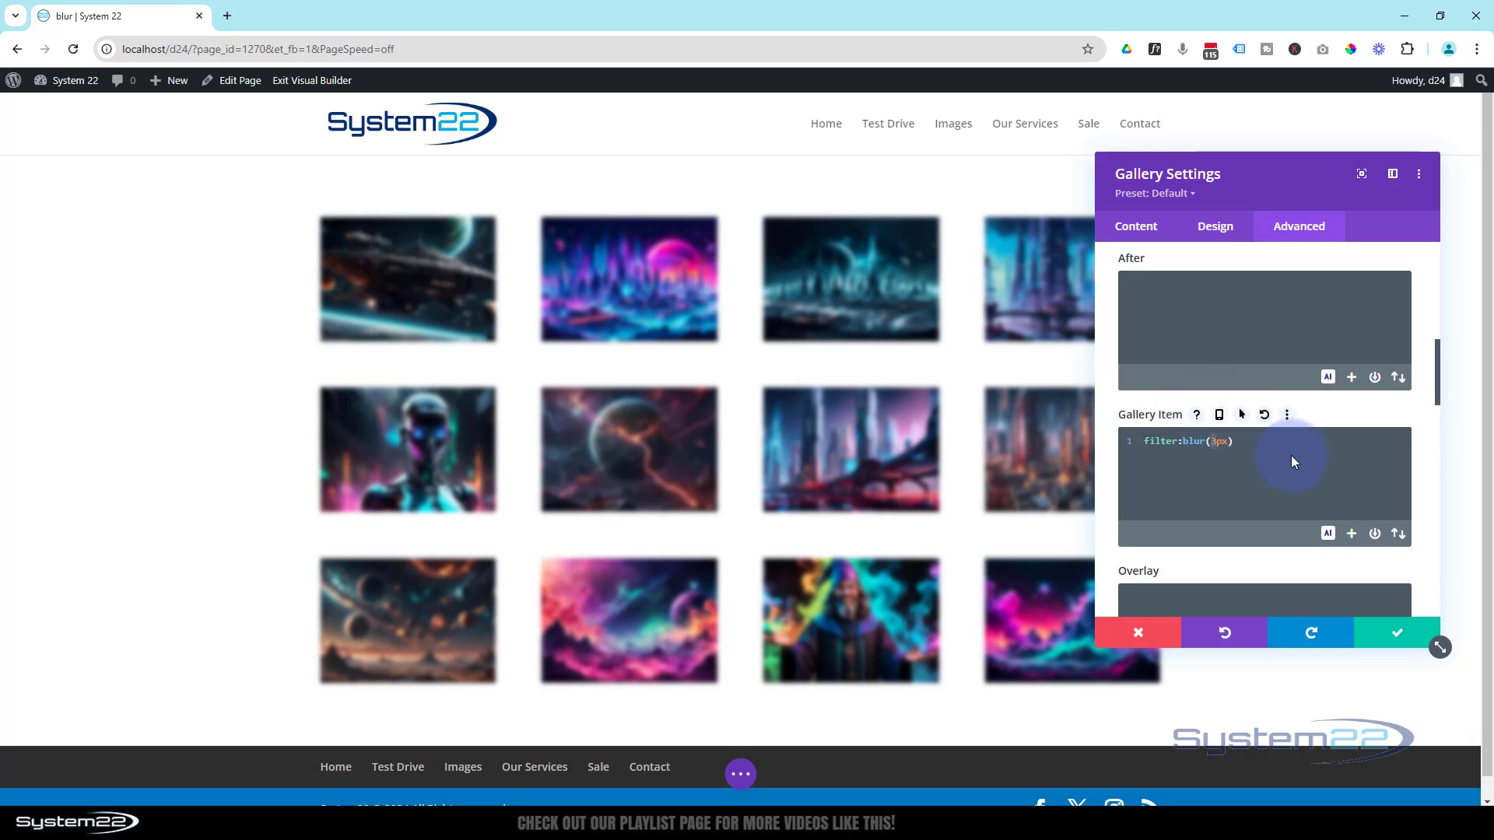
text(6)
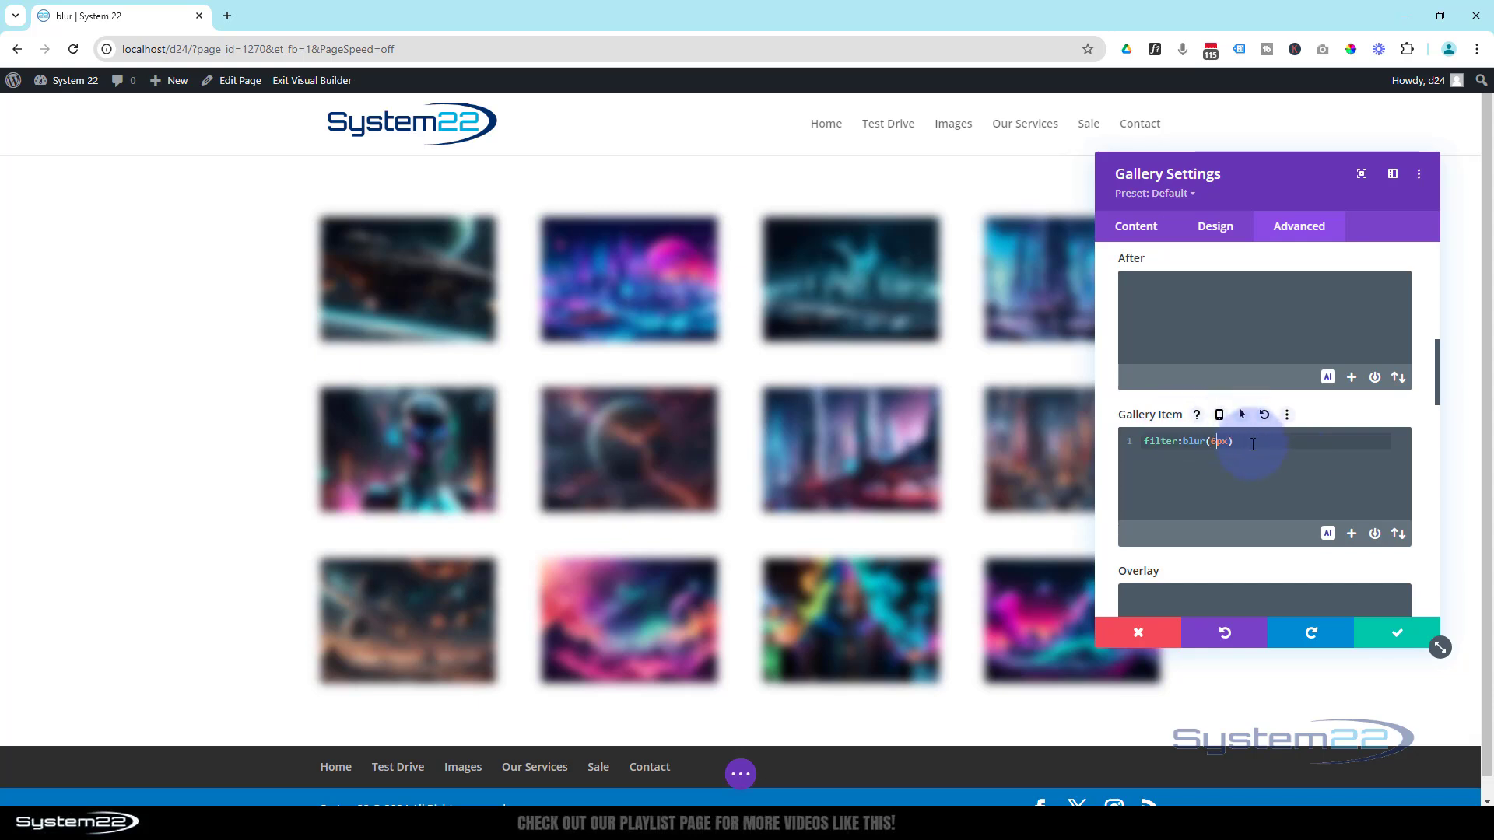
Copy the Gallery Item blur rule into its hover state and change it to filter:blur(0).
drag(1246, 446, 1141, 443)
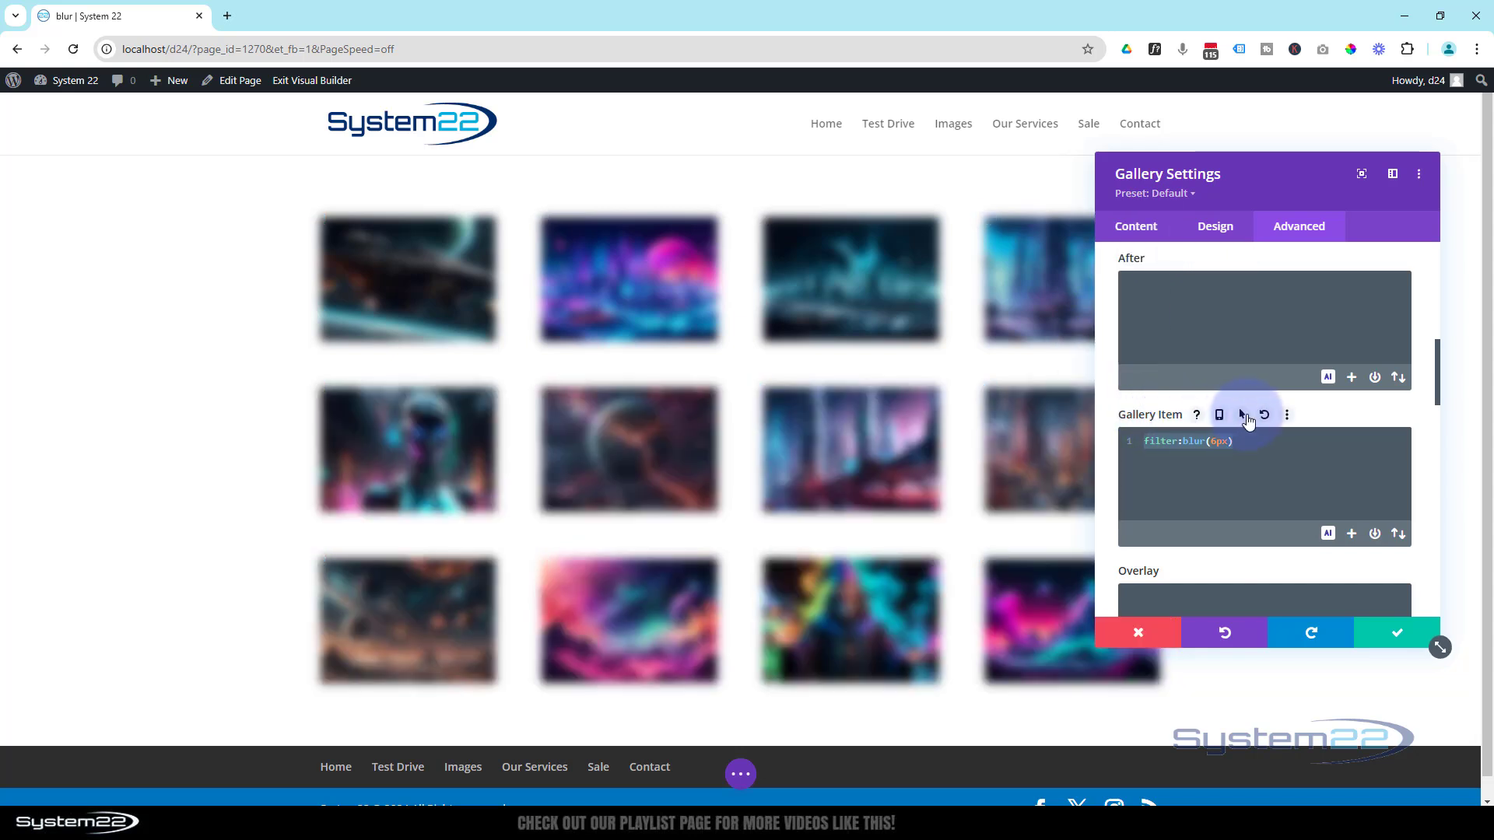
click(1245, 418)
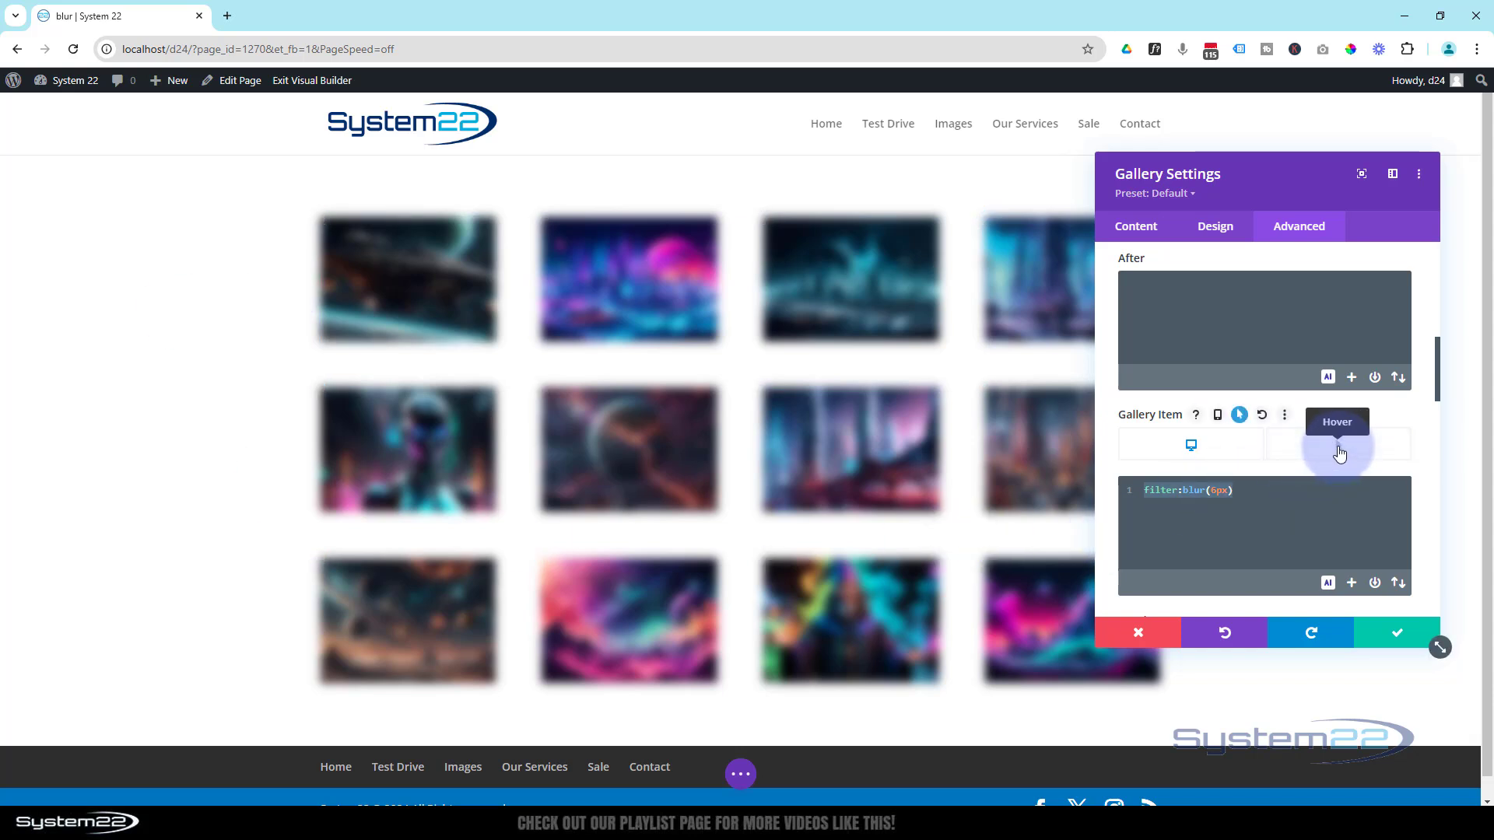
click(1339, 452)
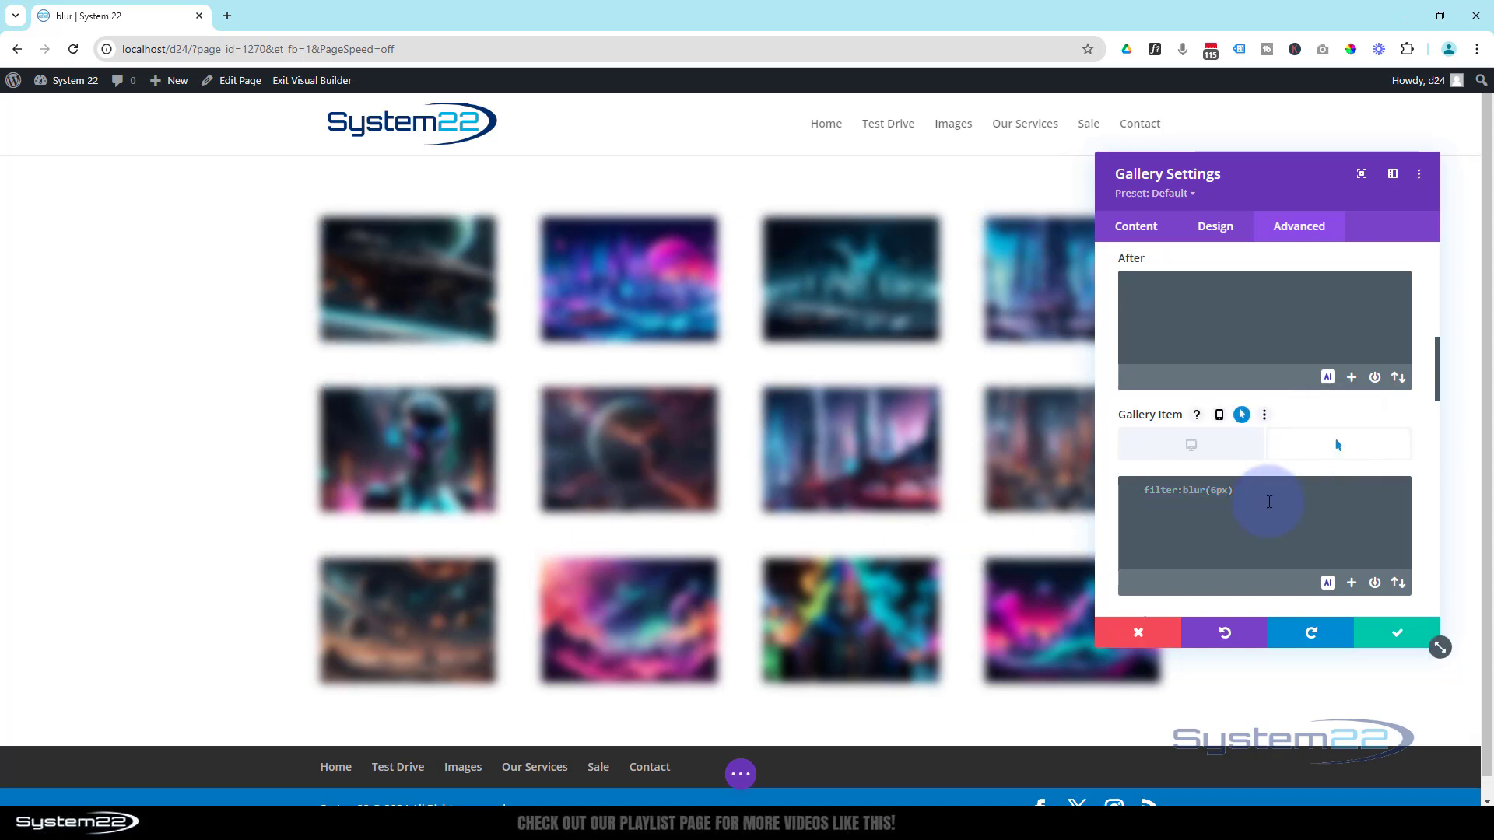
click(1261, 495)
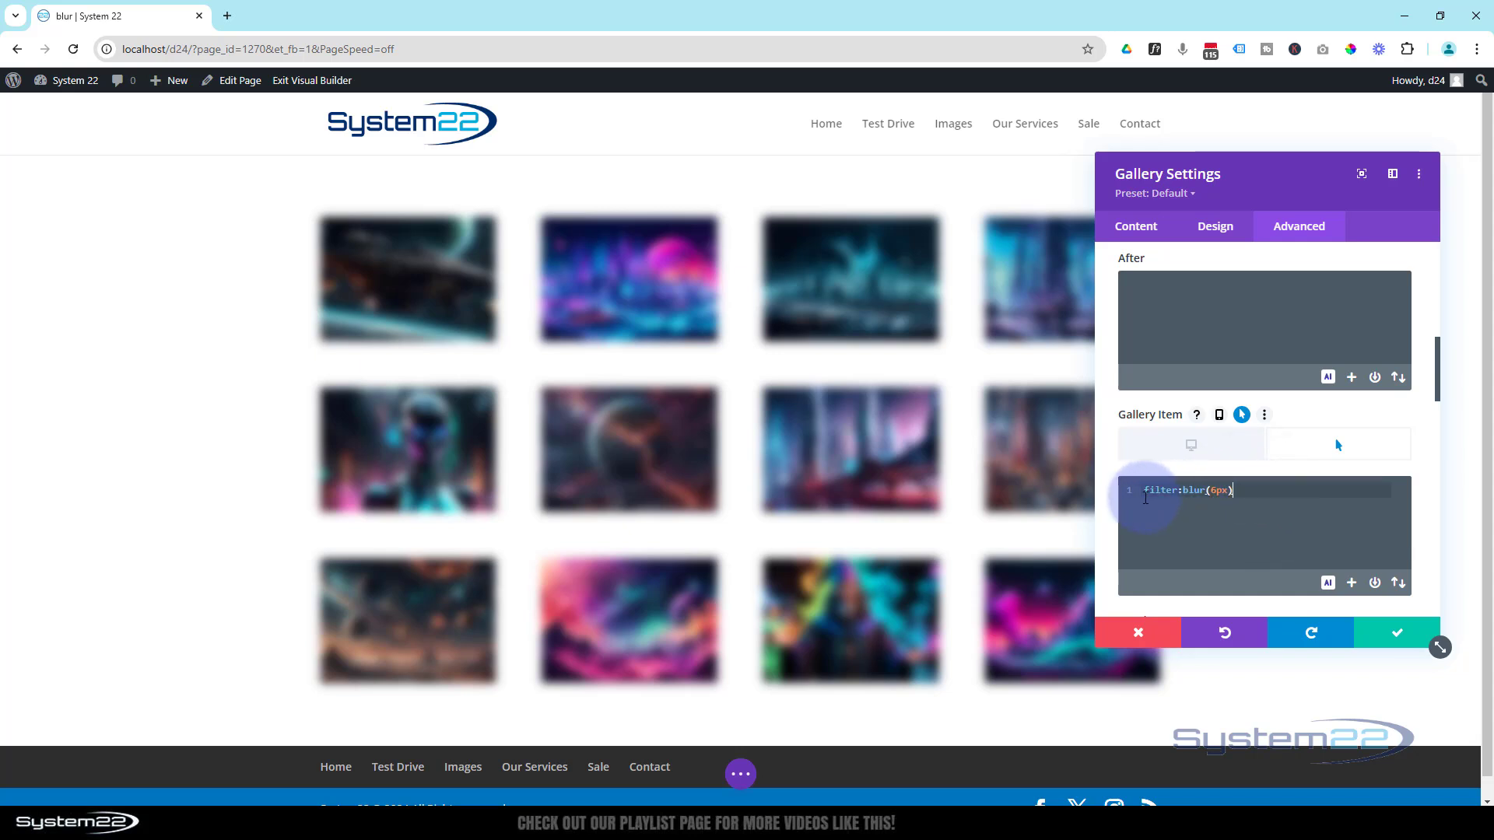
double_click(1213, 491)
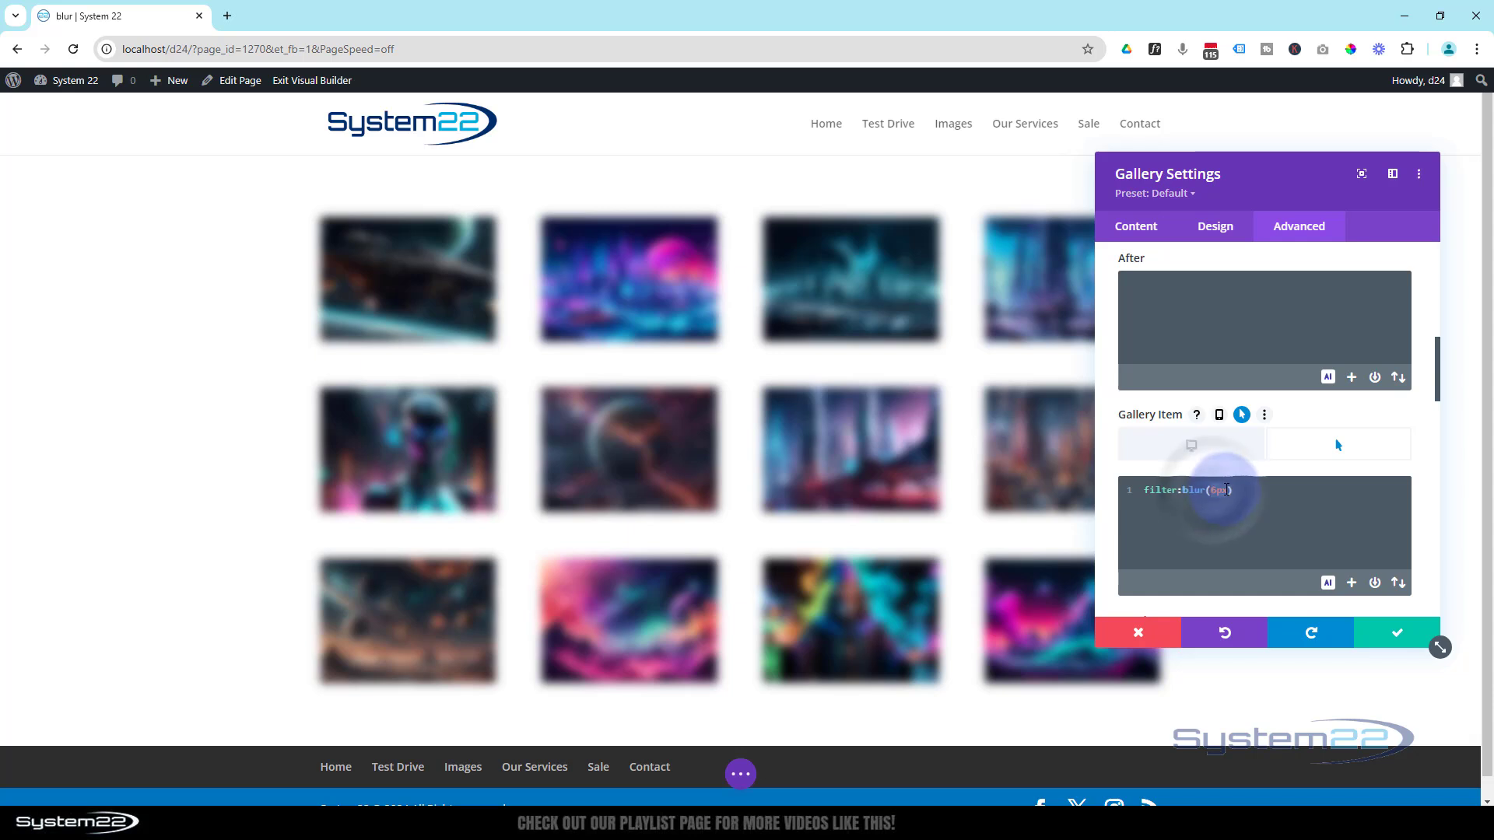
key(BackSpace)
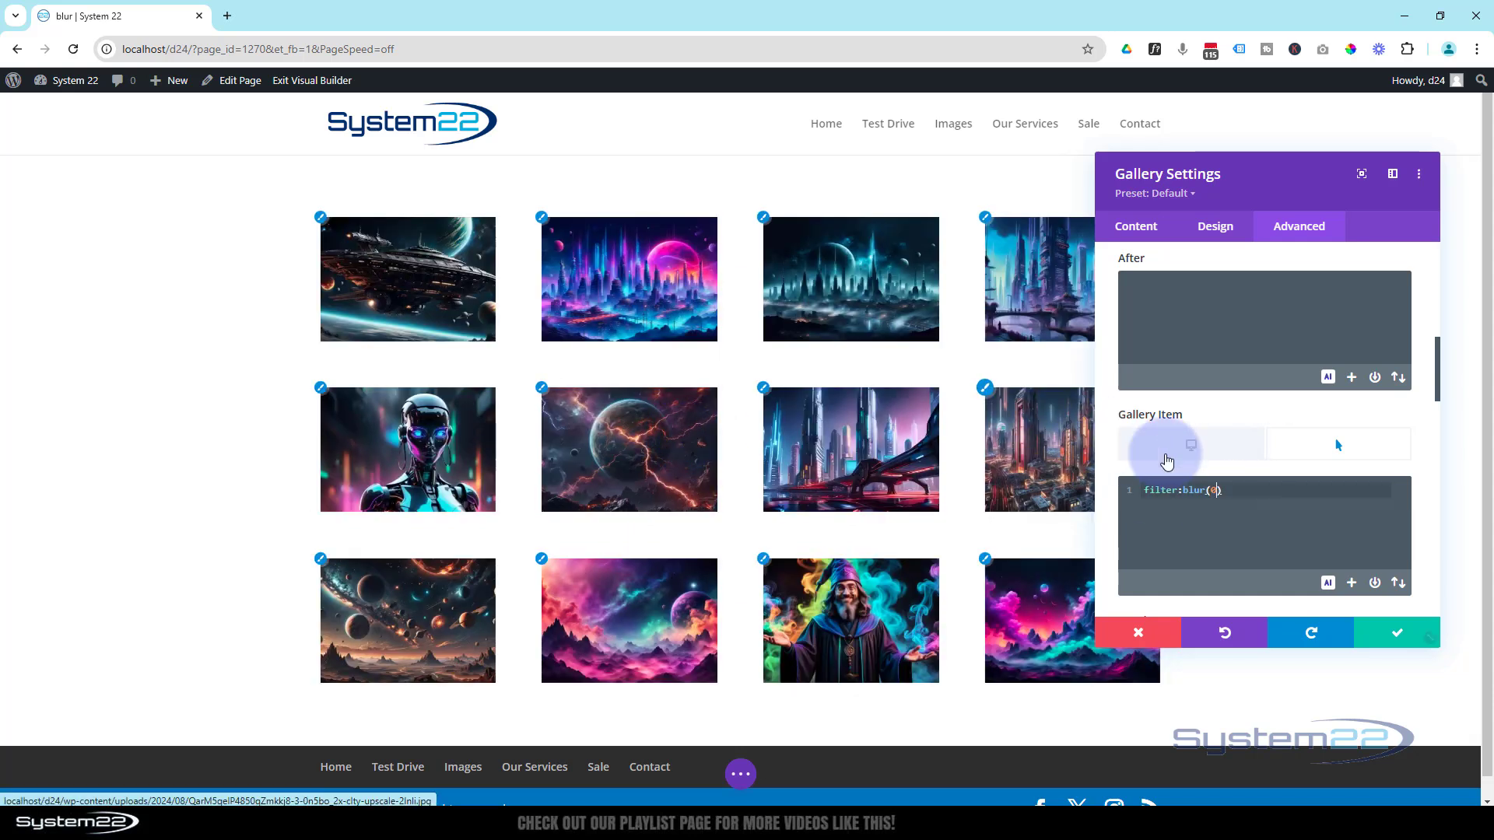
text(6)
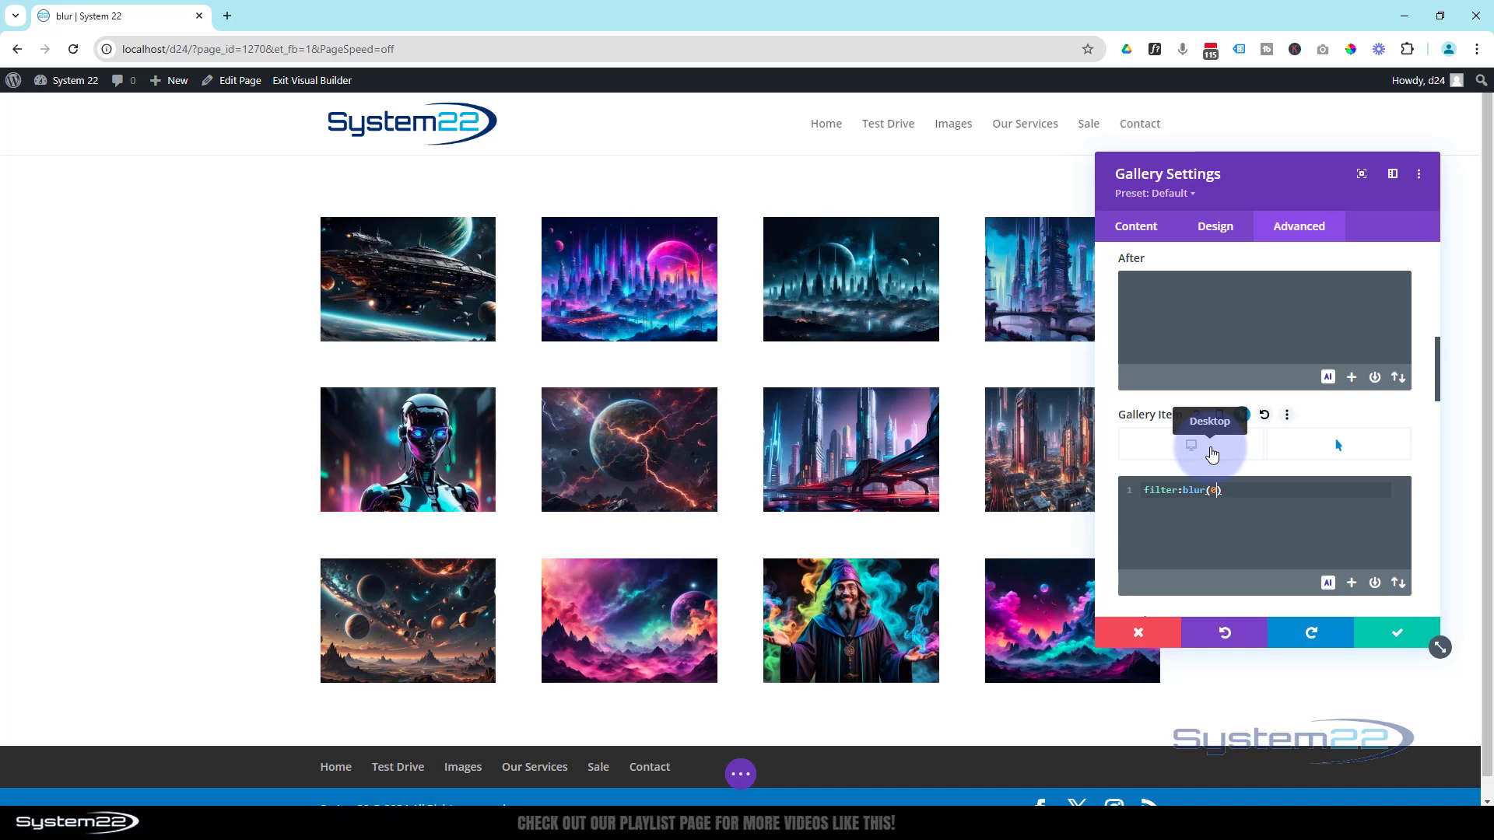
text(px)
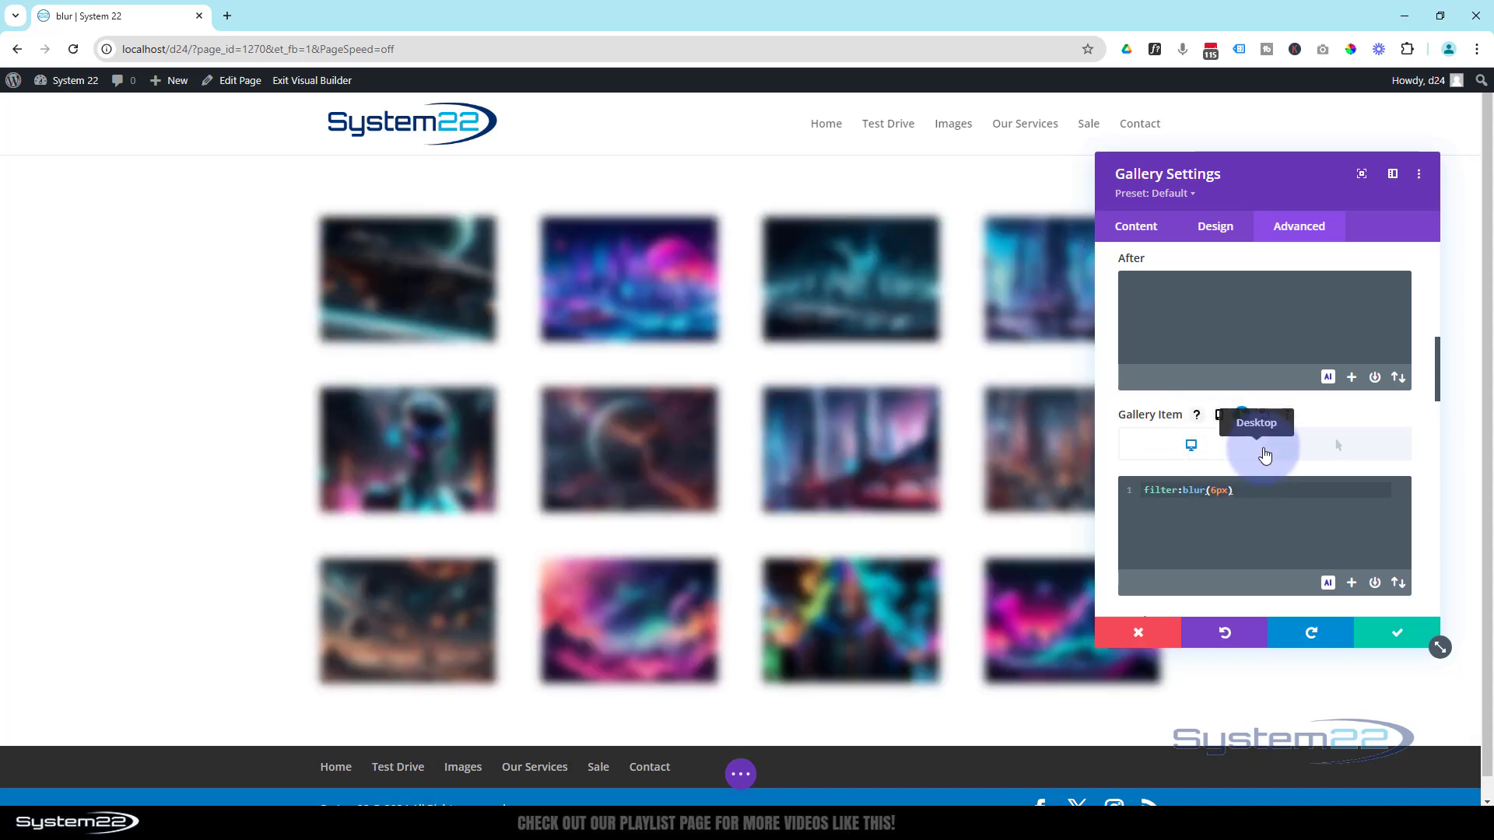
click(1349, 446)
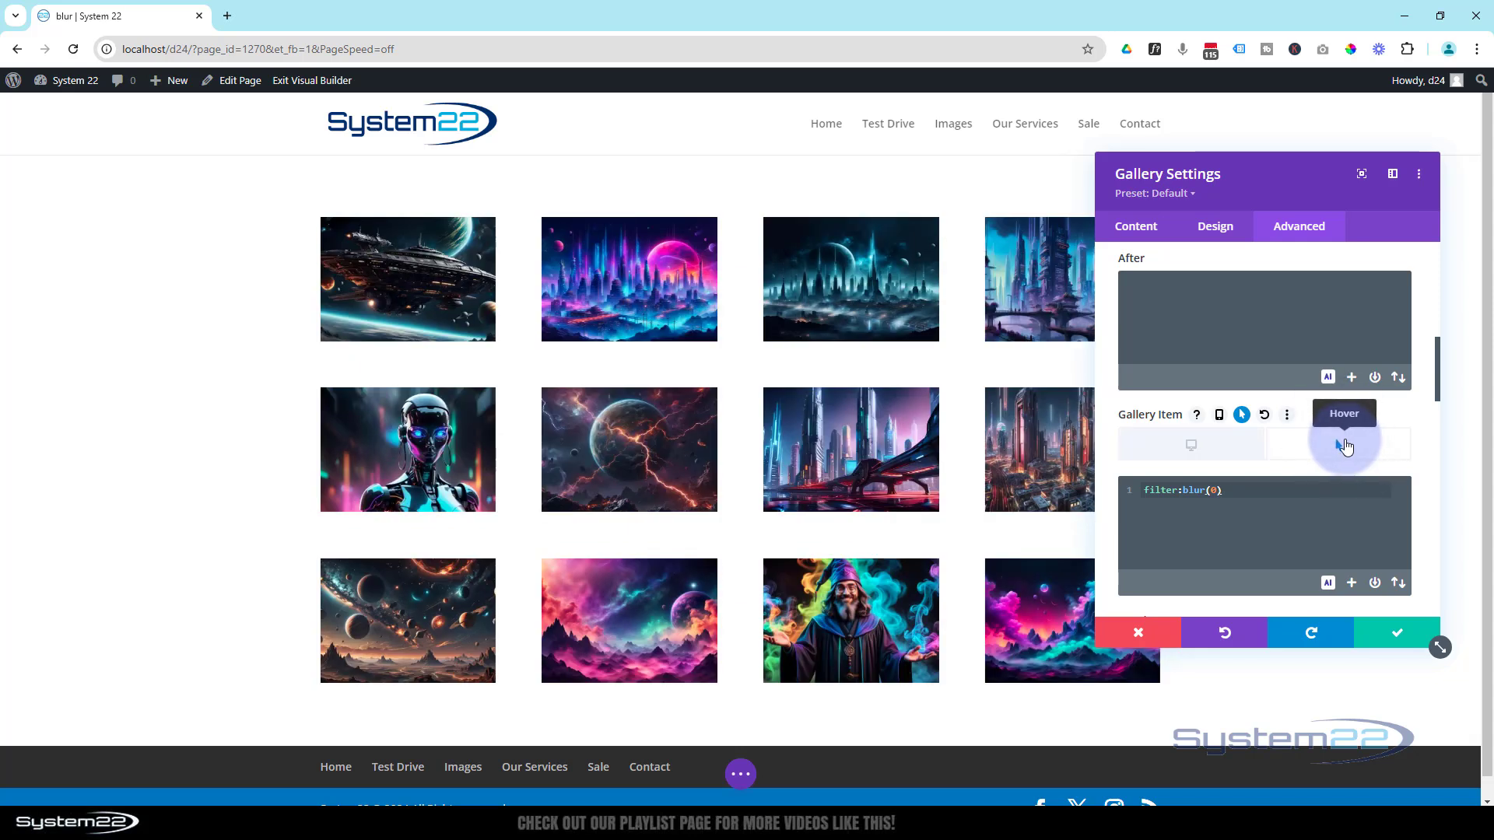
click(1208, 456)
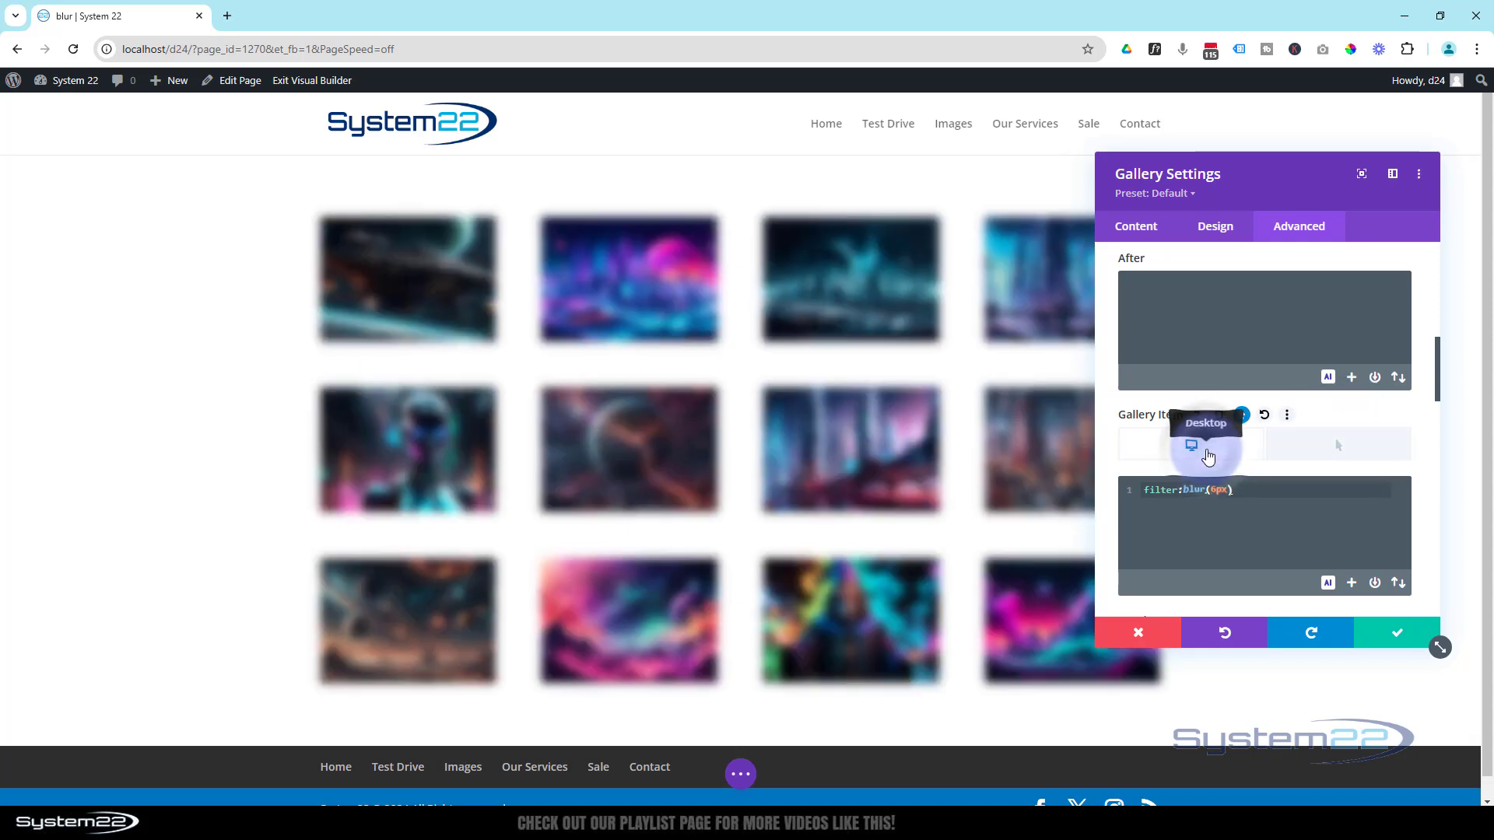
click(1354, 457)
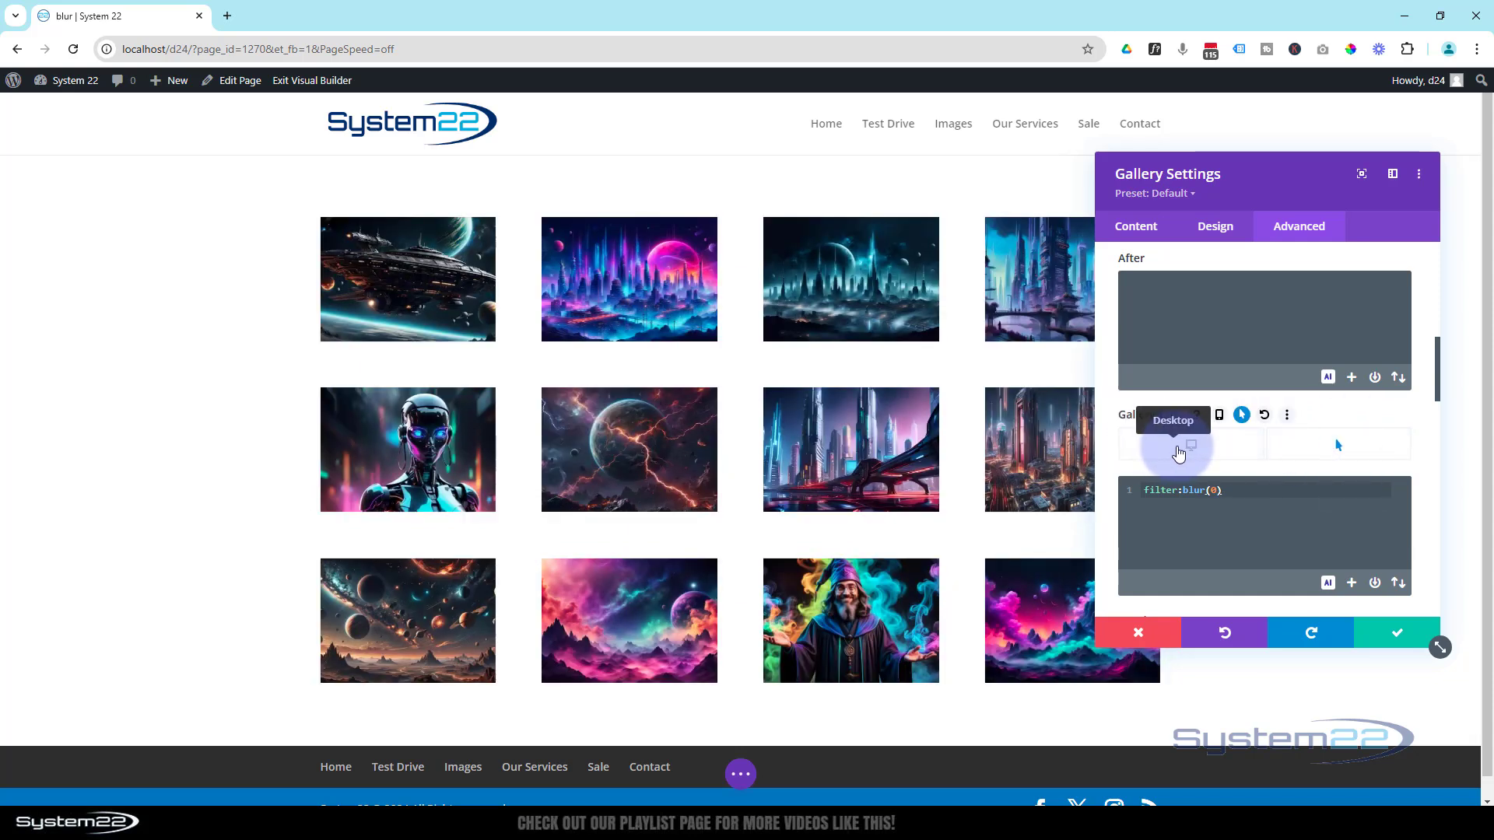
click(1180, 453)
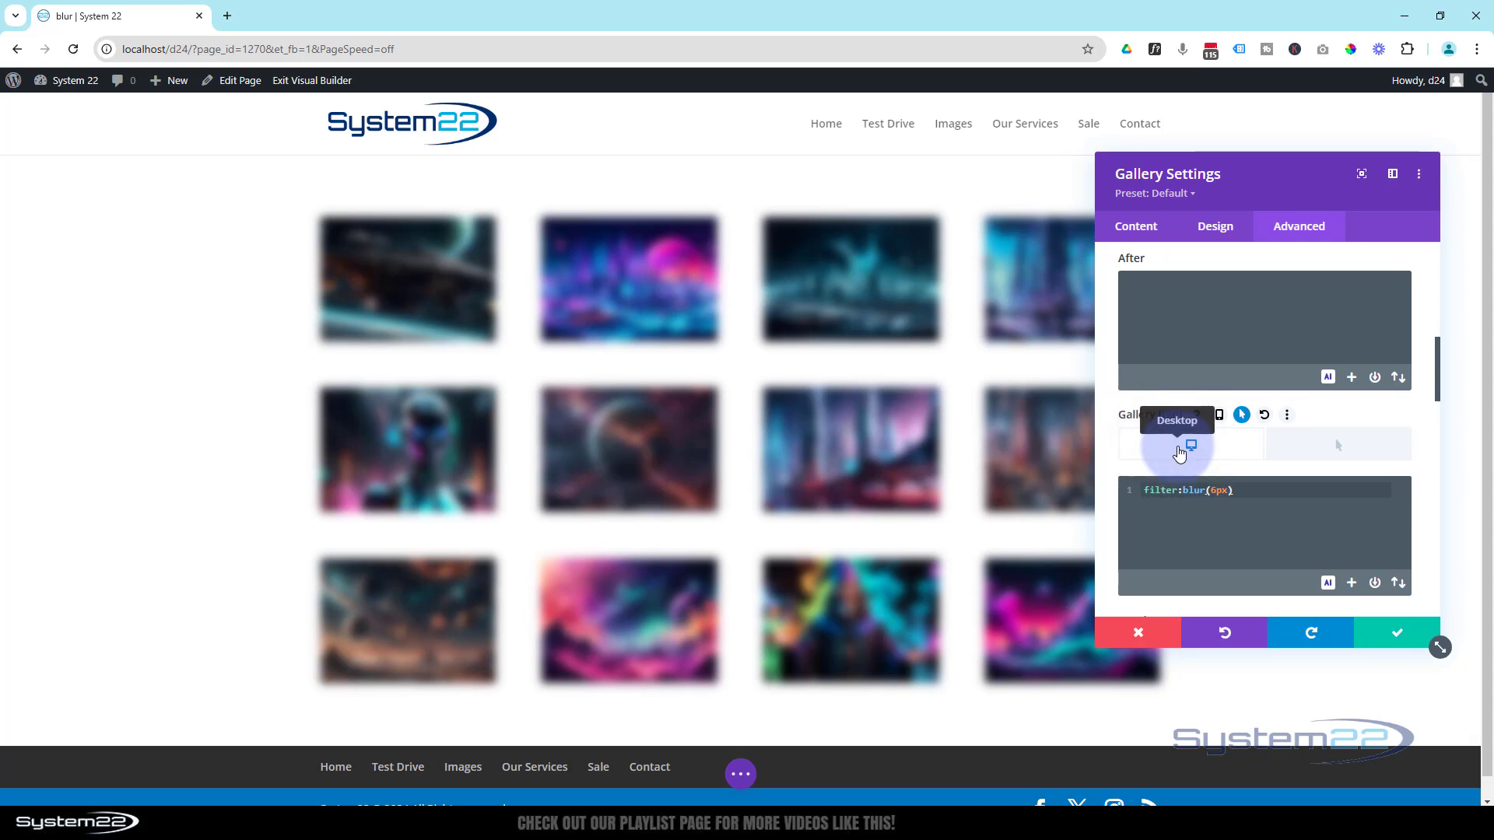
click(1241, 488)
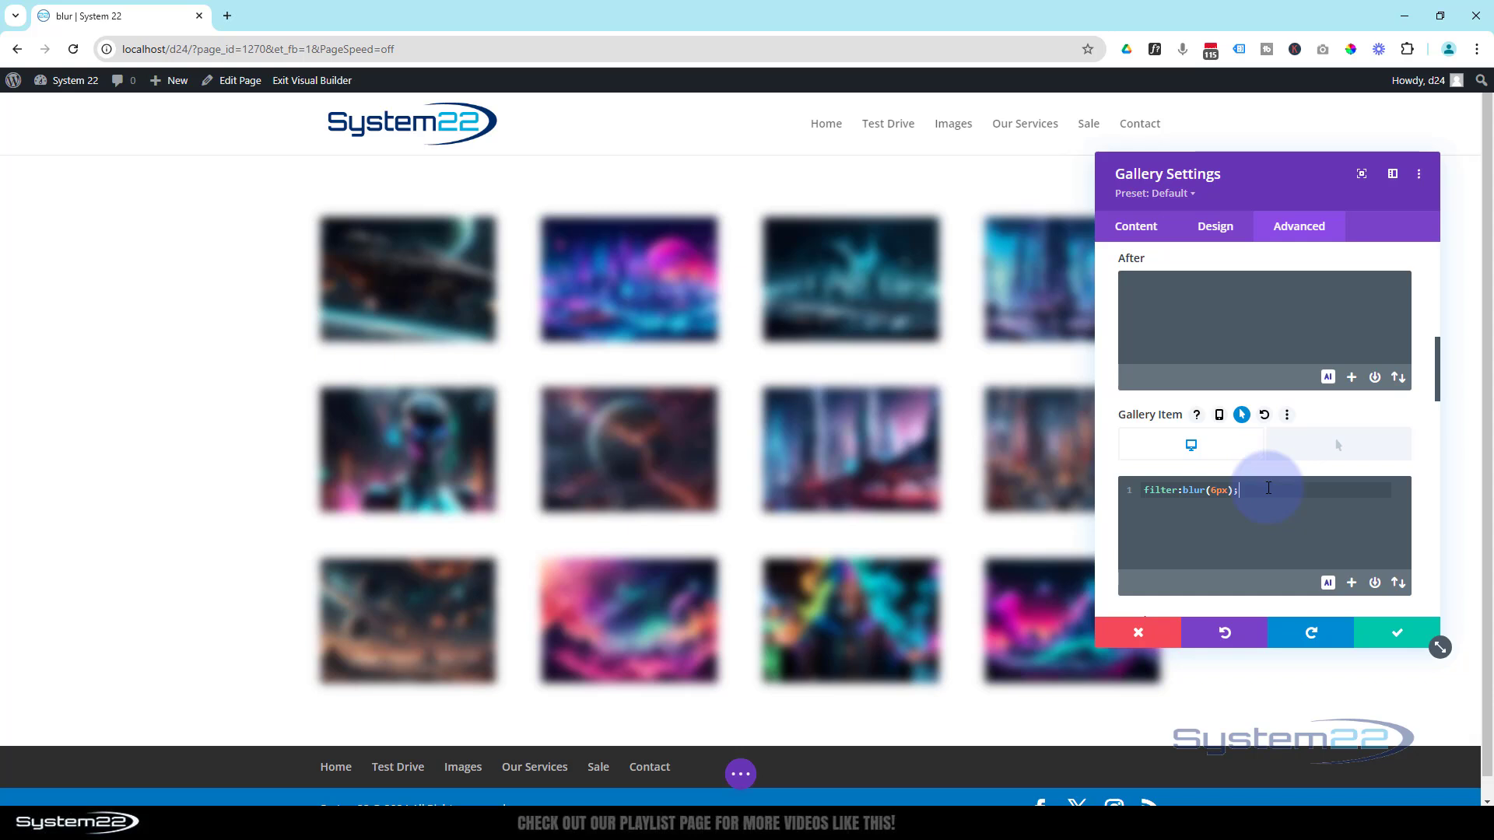
key(Return)
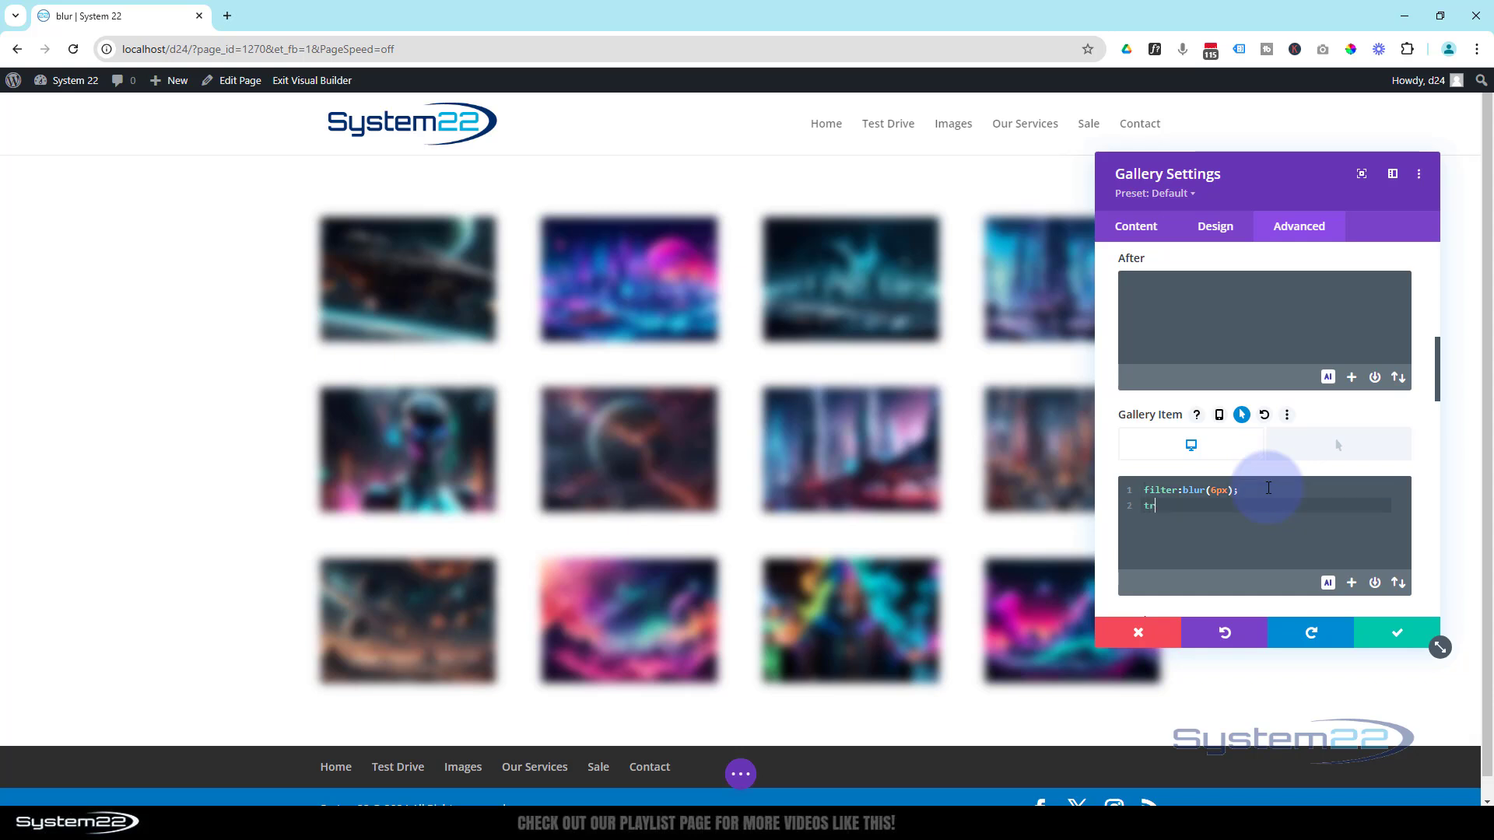
text(transition)
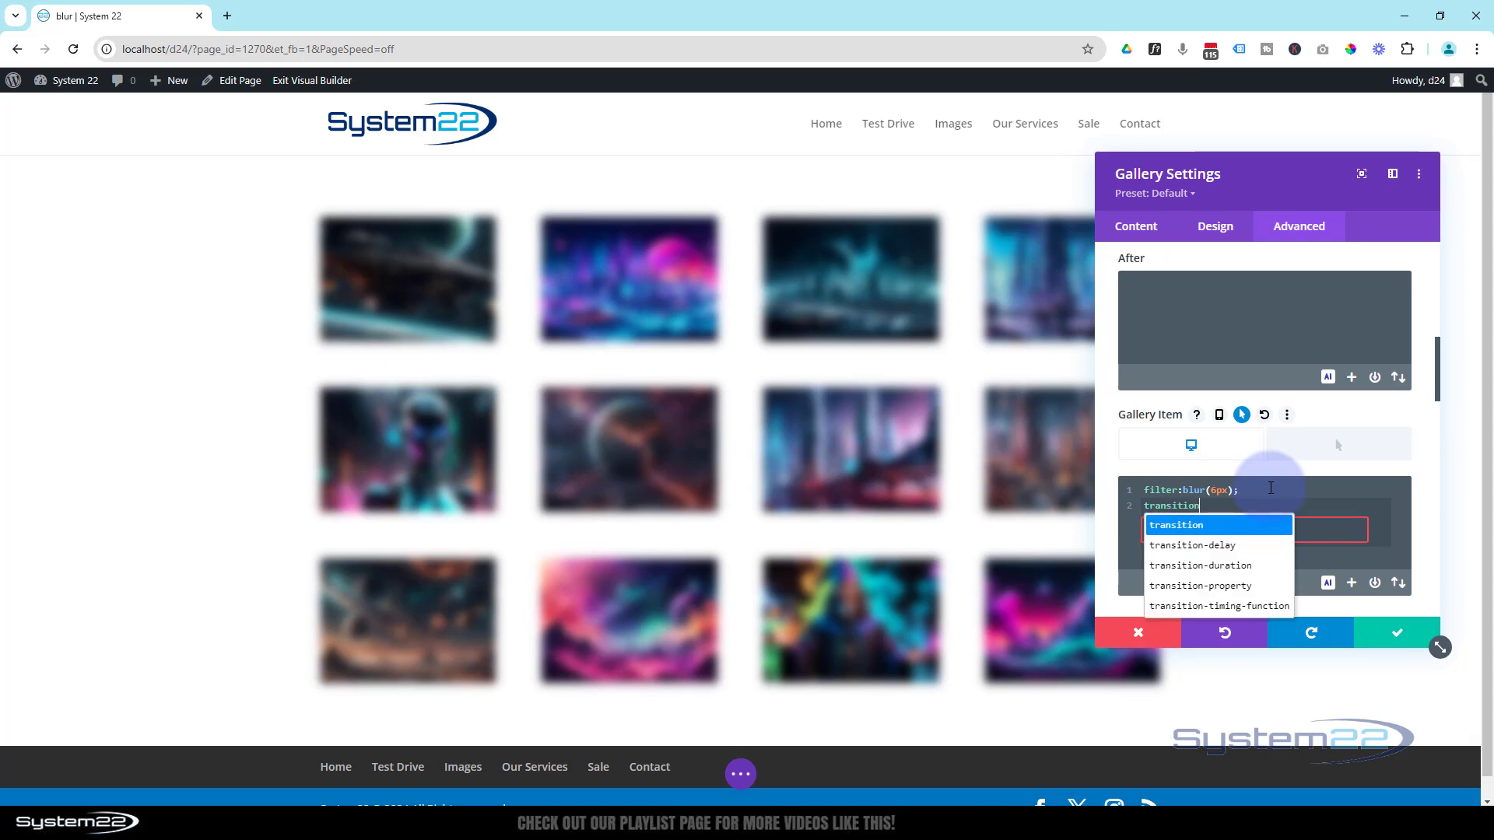
click(1227, 576)
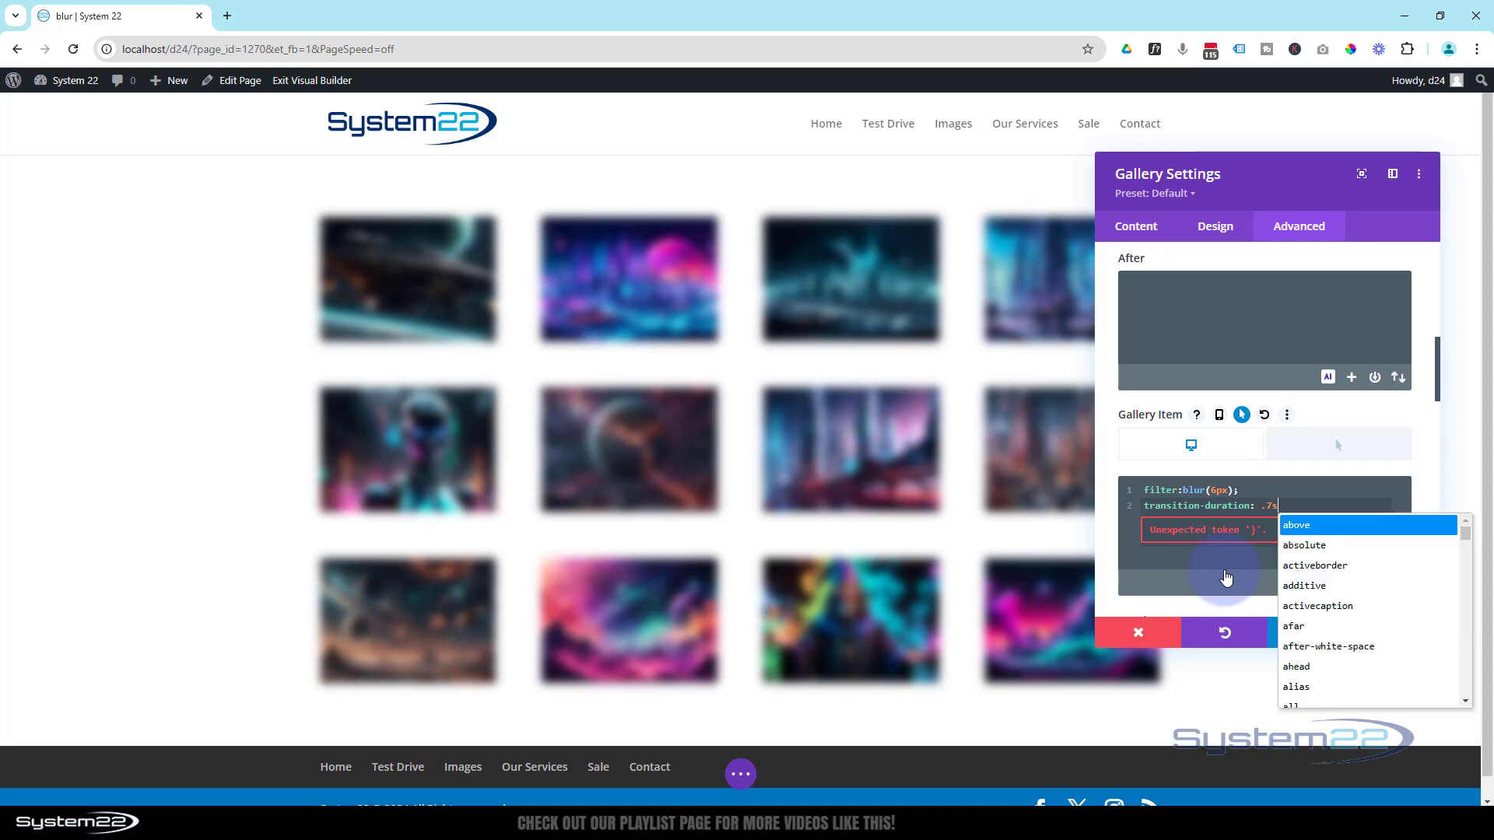
text(;)
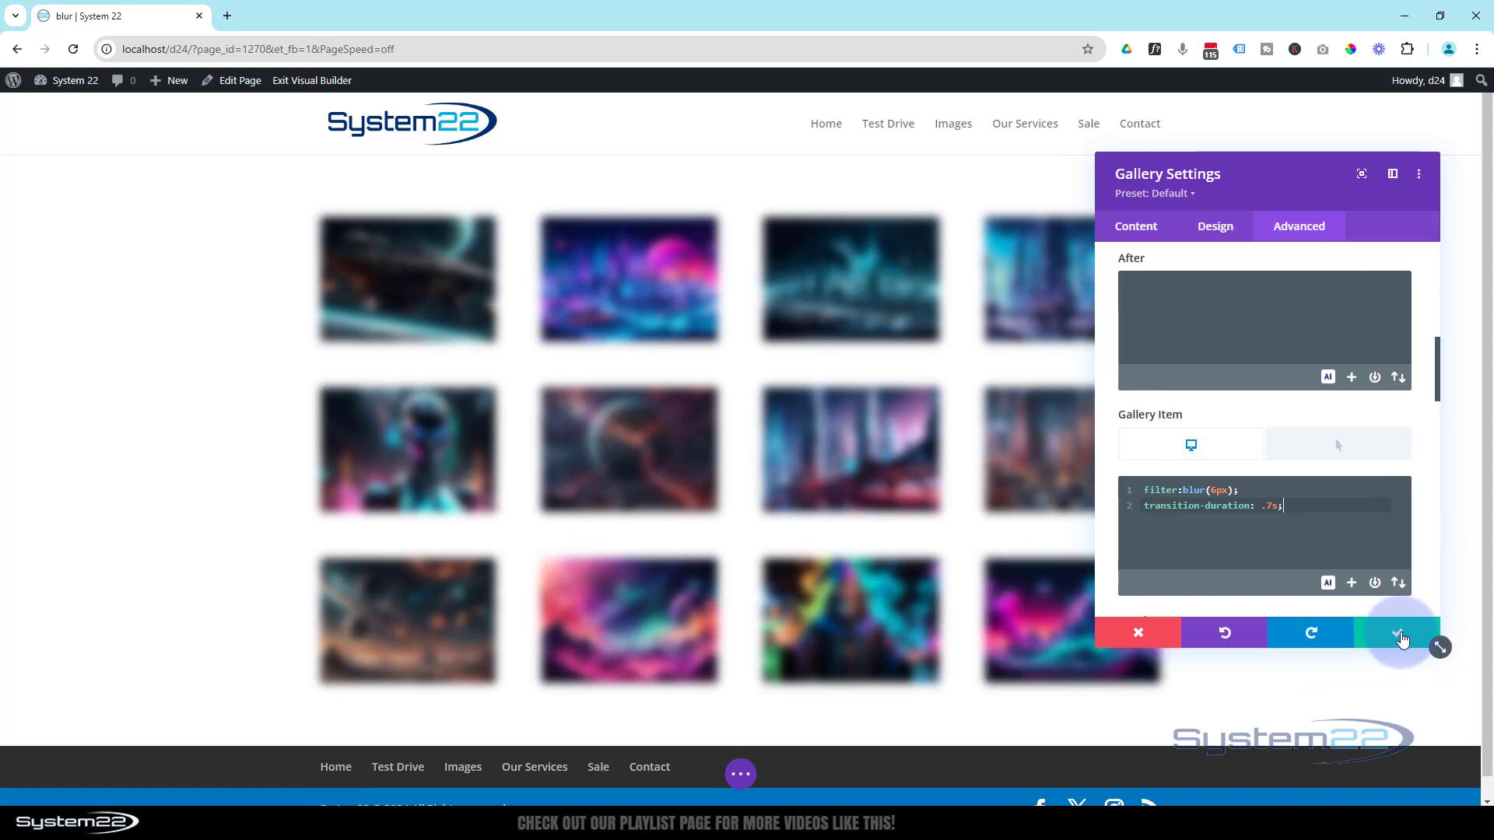
click(1399, 637)
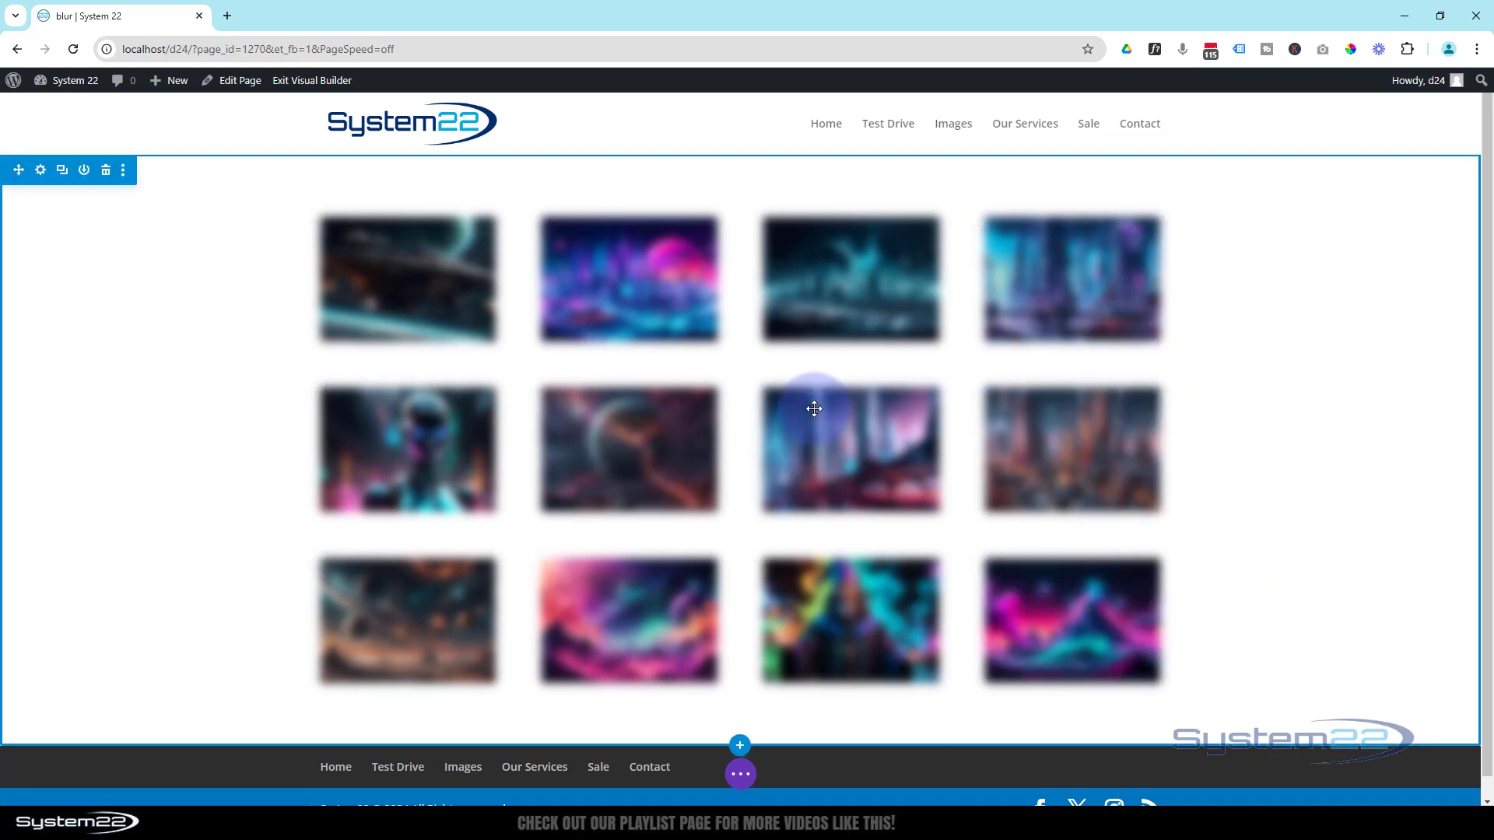
Set the neon pink-and-blue sci-fi corridor picture from the media library as the section's background image.
click(40, 170)
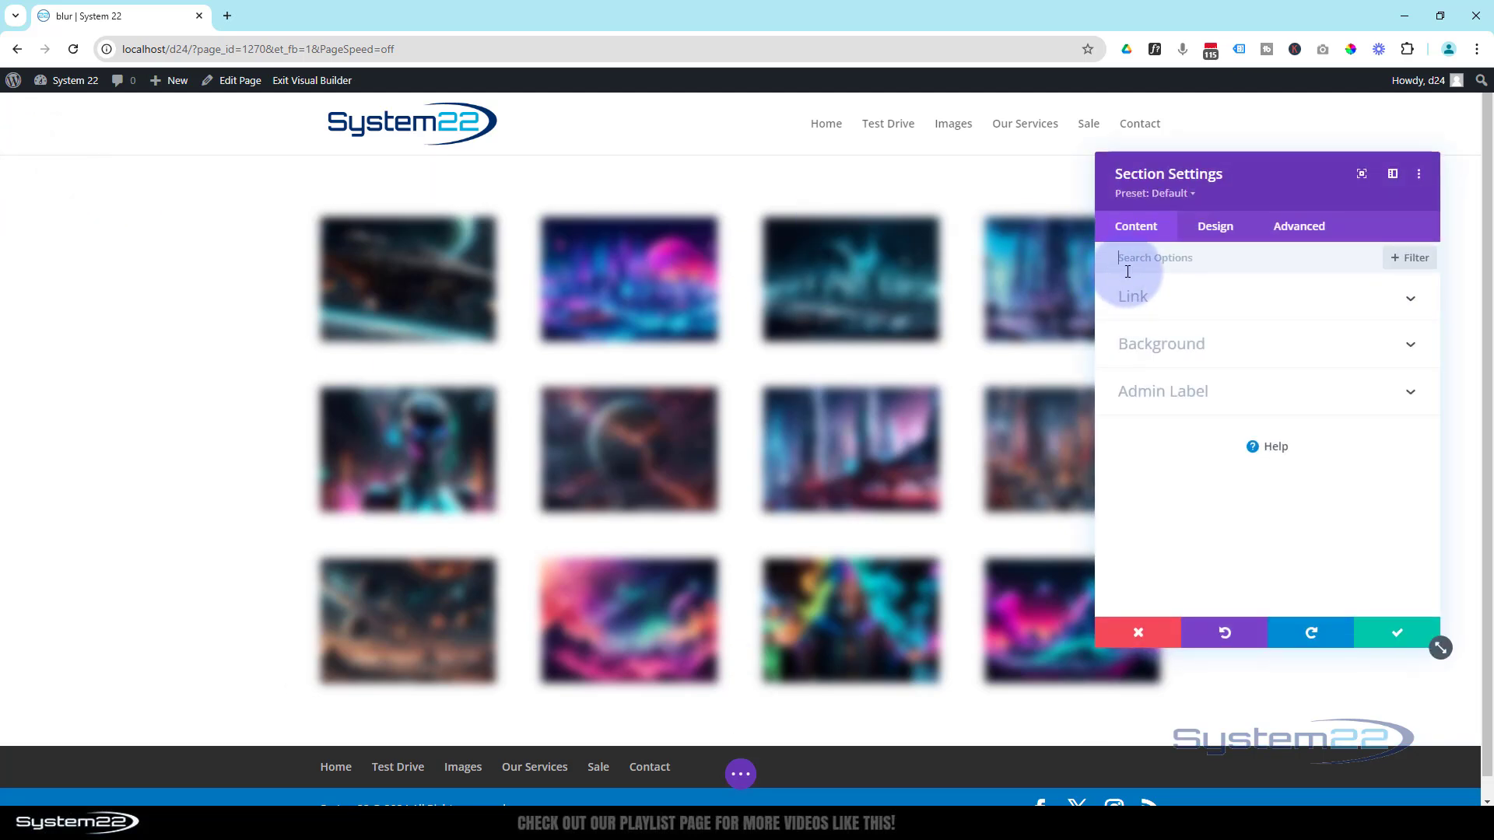
click(1215, 347)
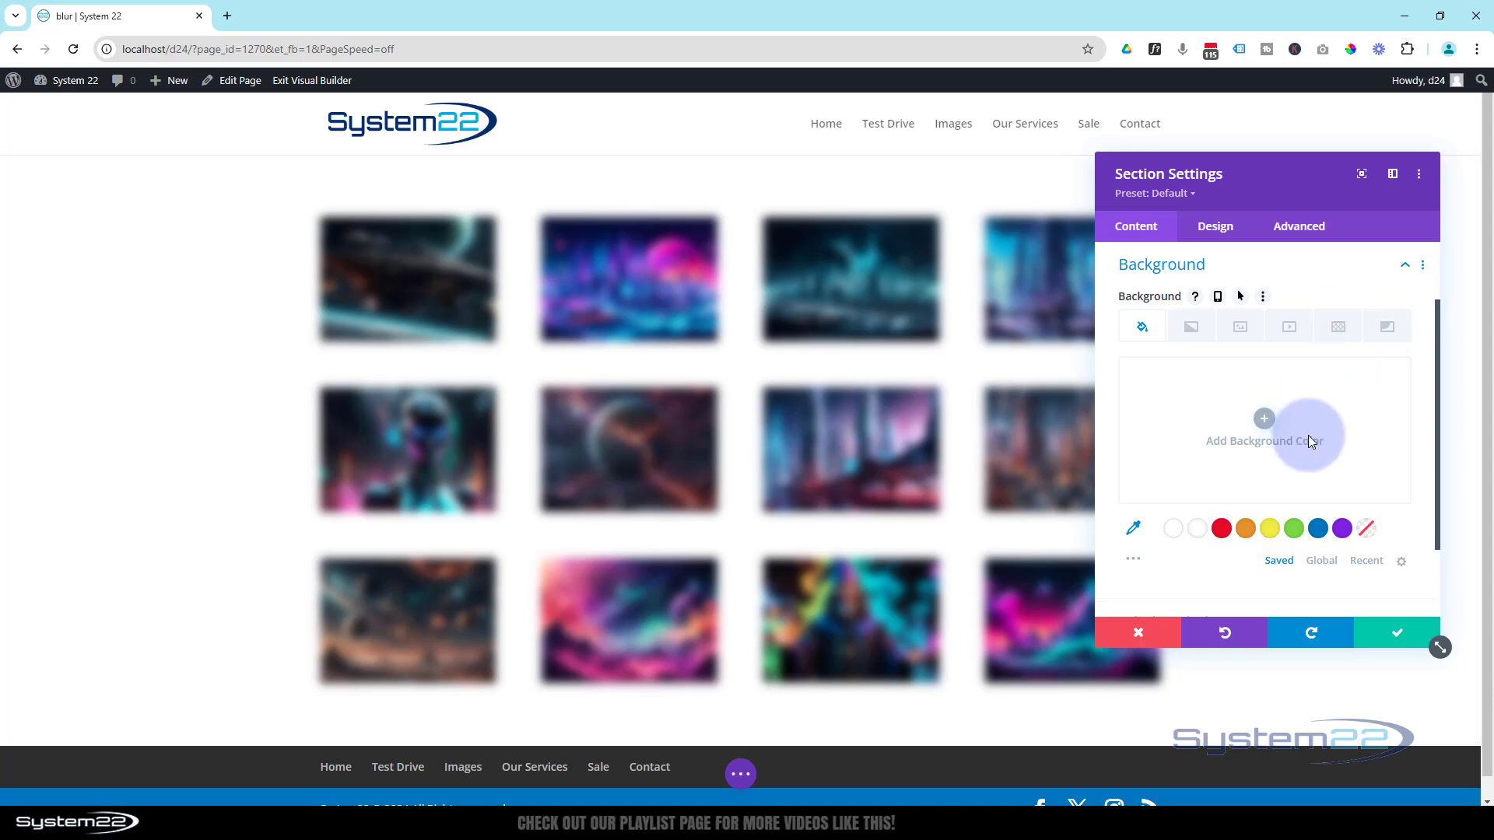
click(1241, 328)
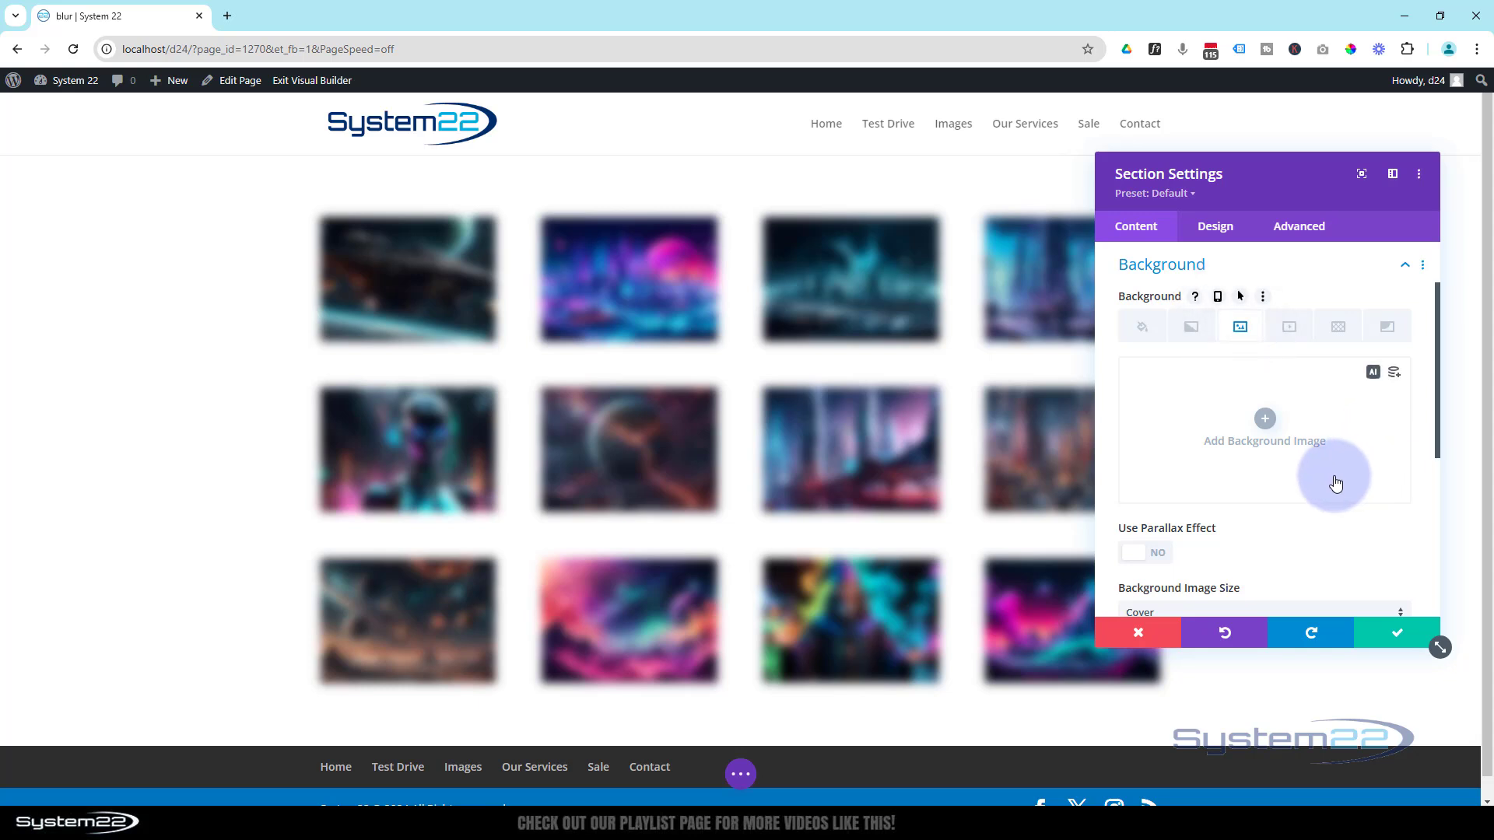
click(1266, 419)
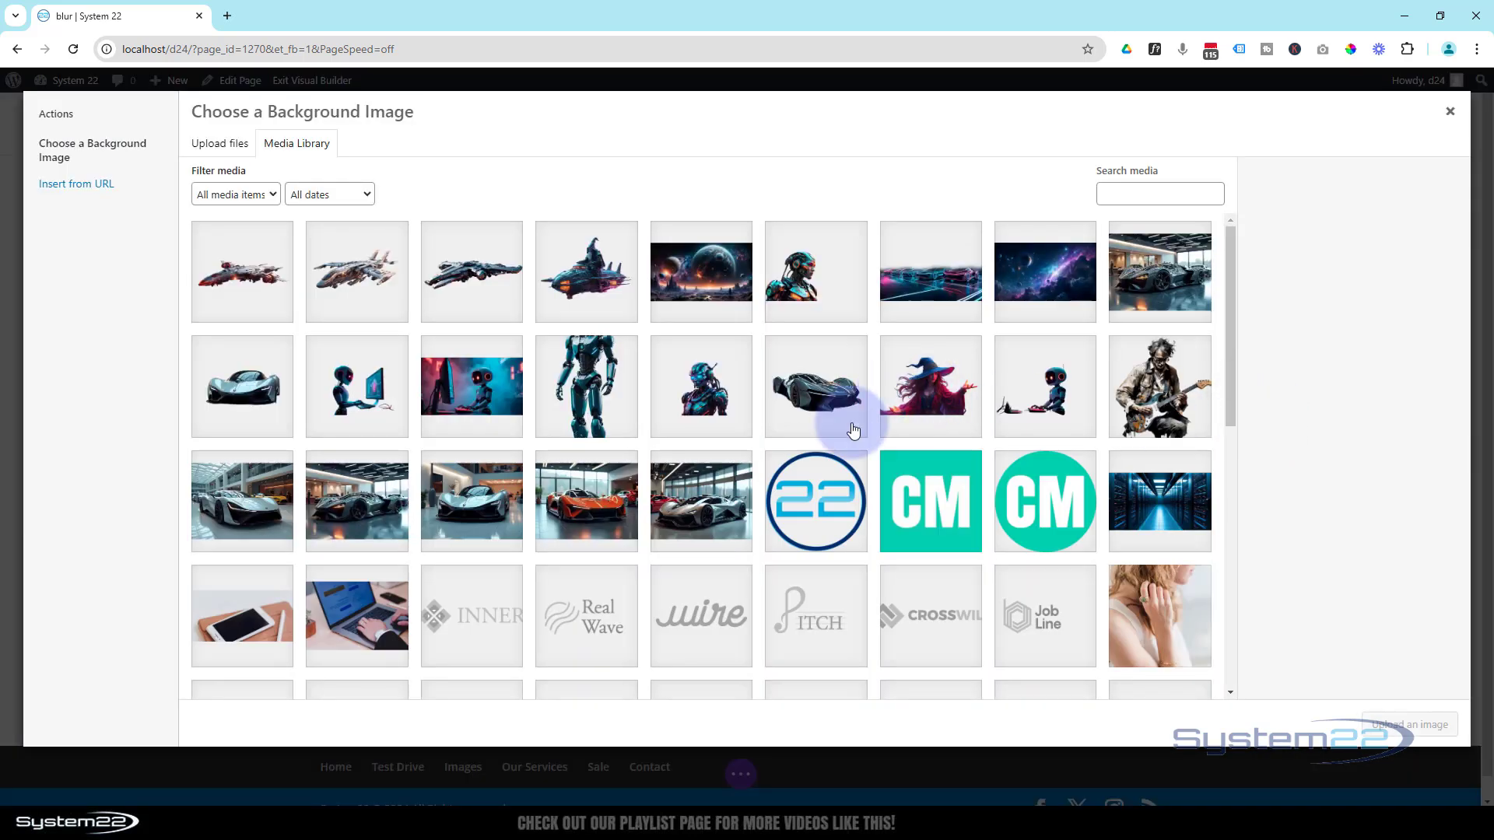
scroll(853, 429, down, 10)
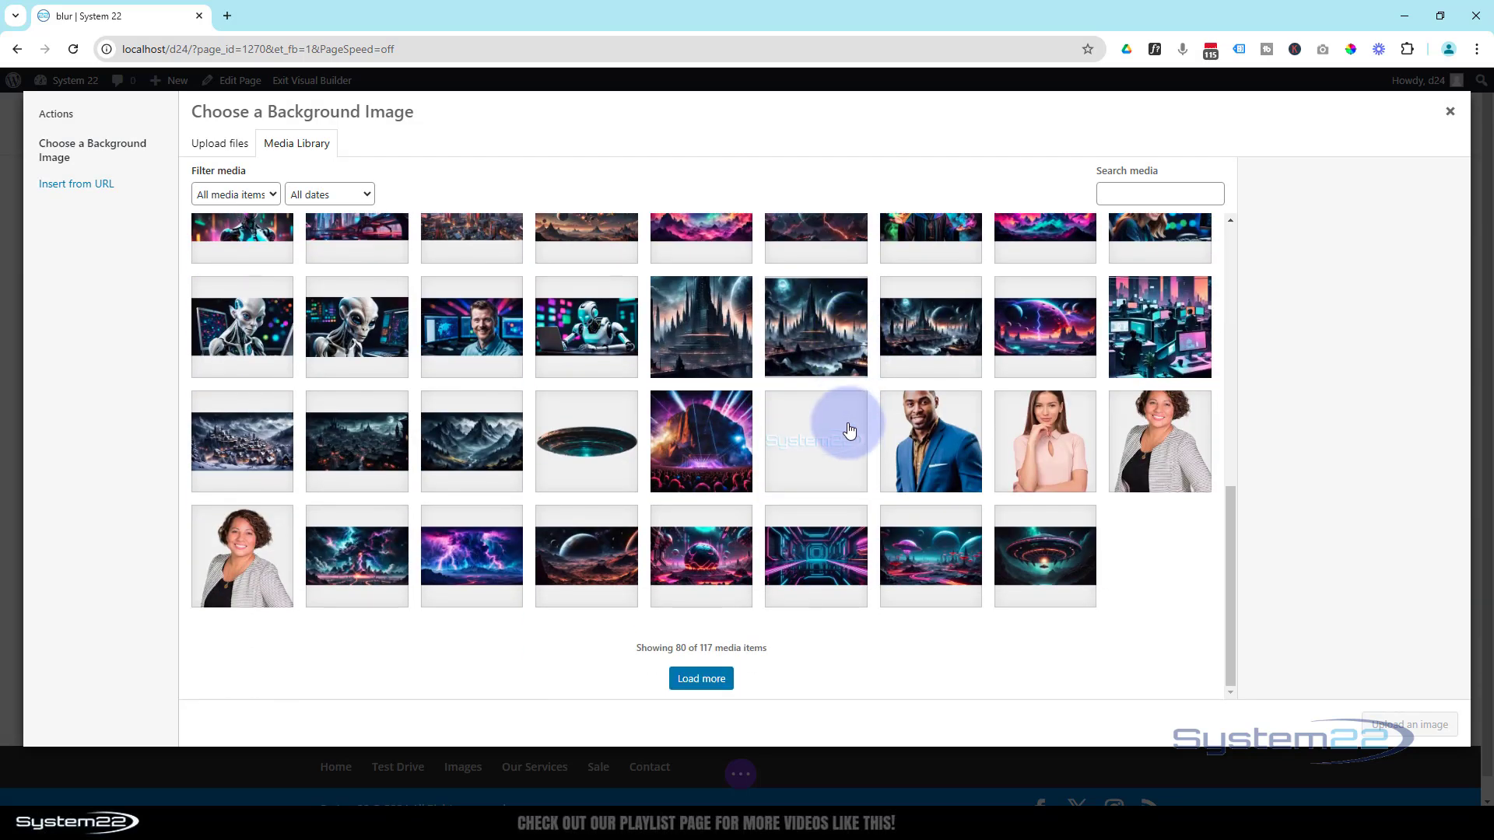
click(816, 559)
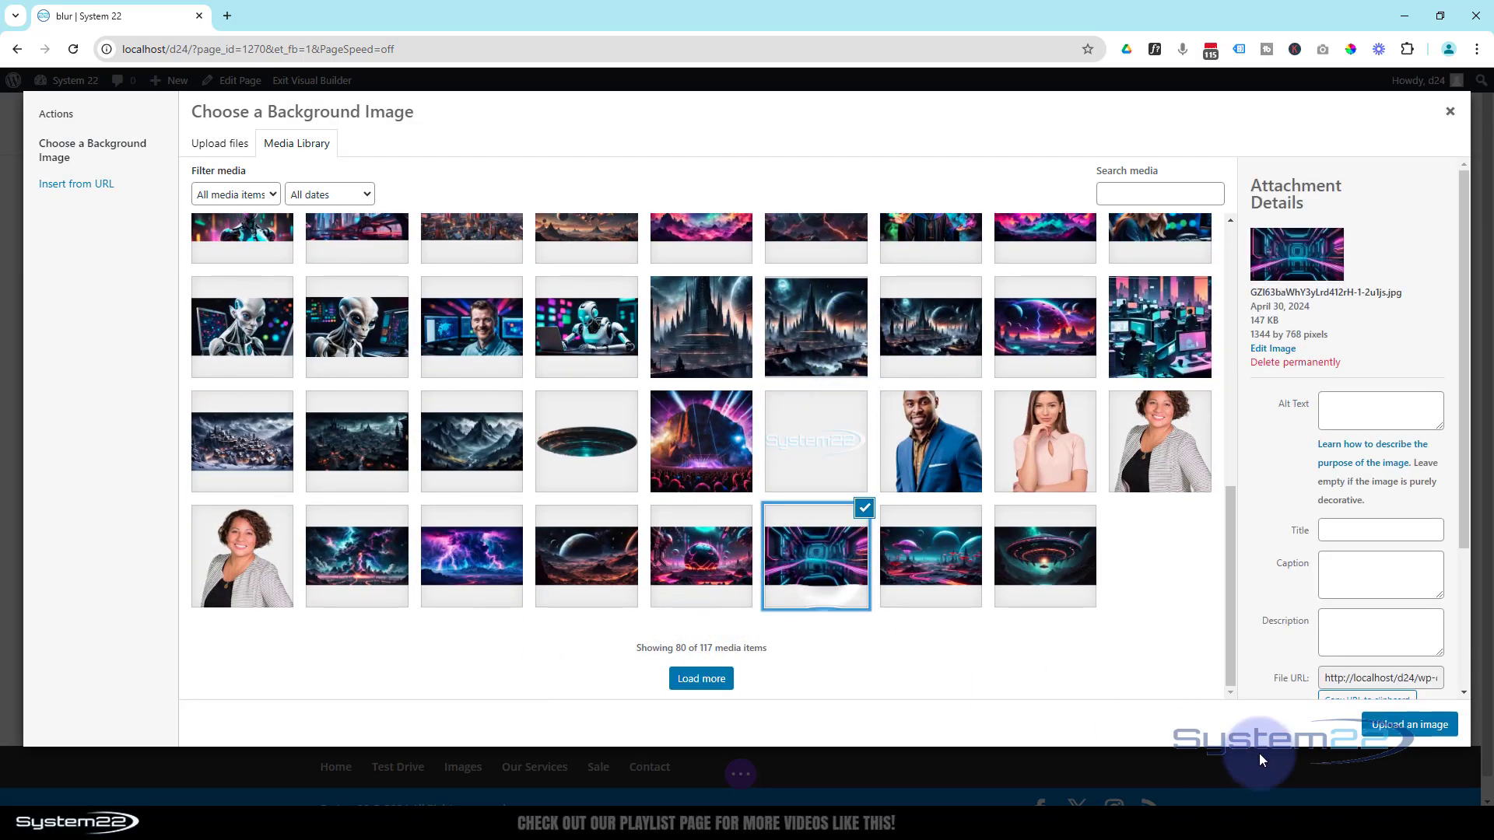
click(1410, 724)
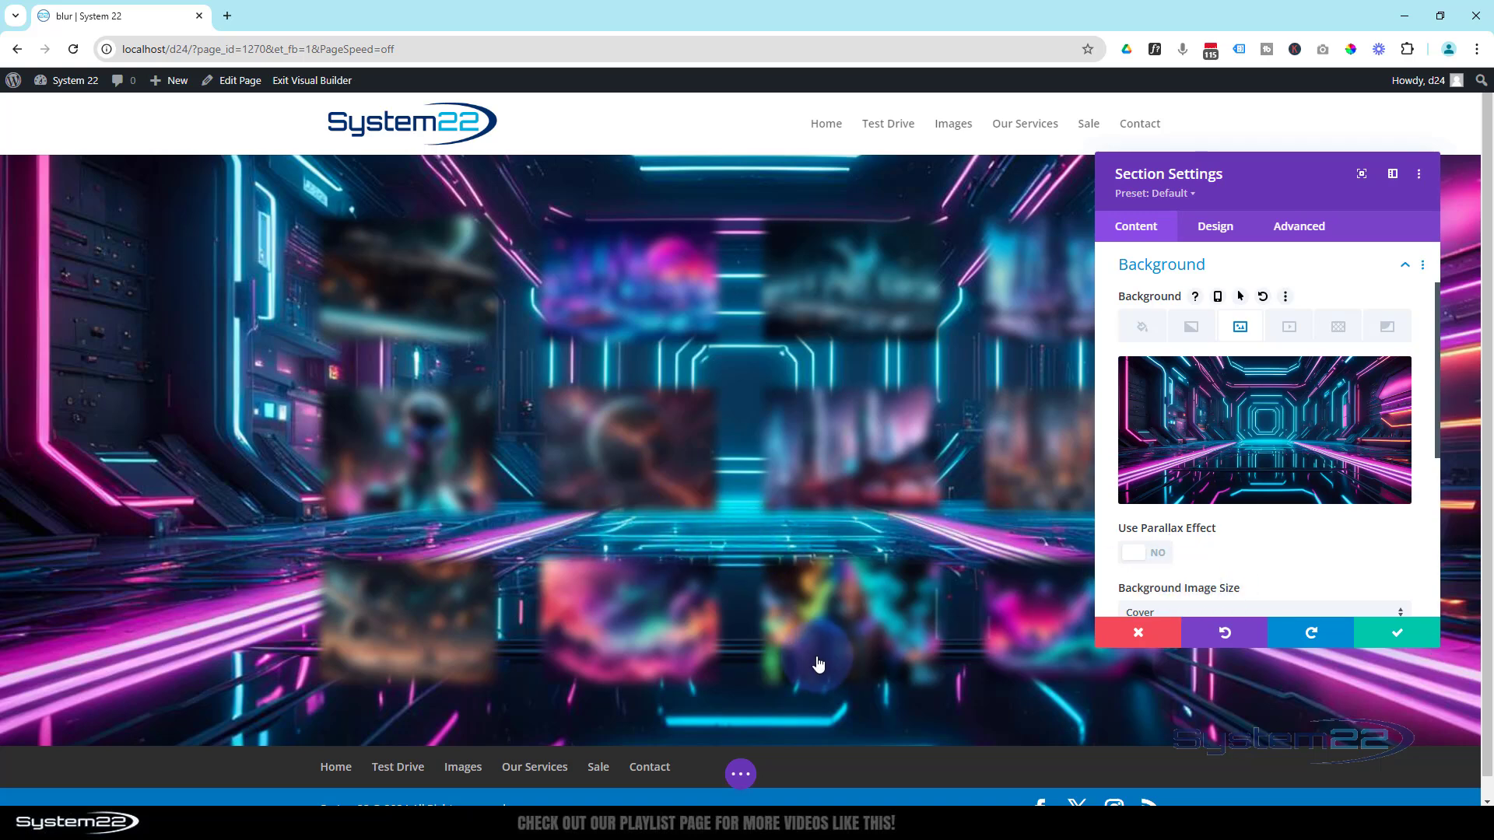
Try the True Parallax effect on the section's background image and check how it moves with the page.
click(1155, 554)
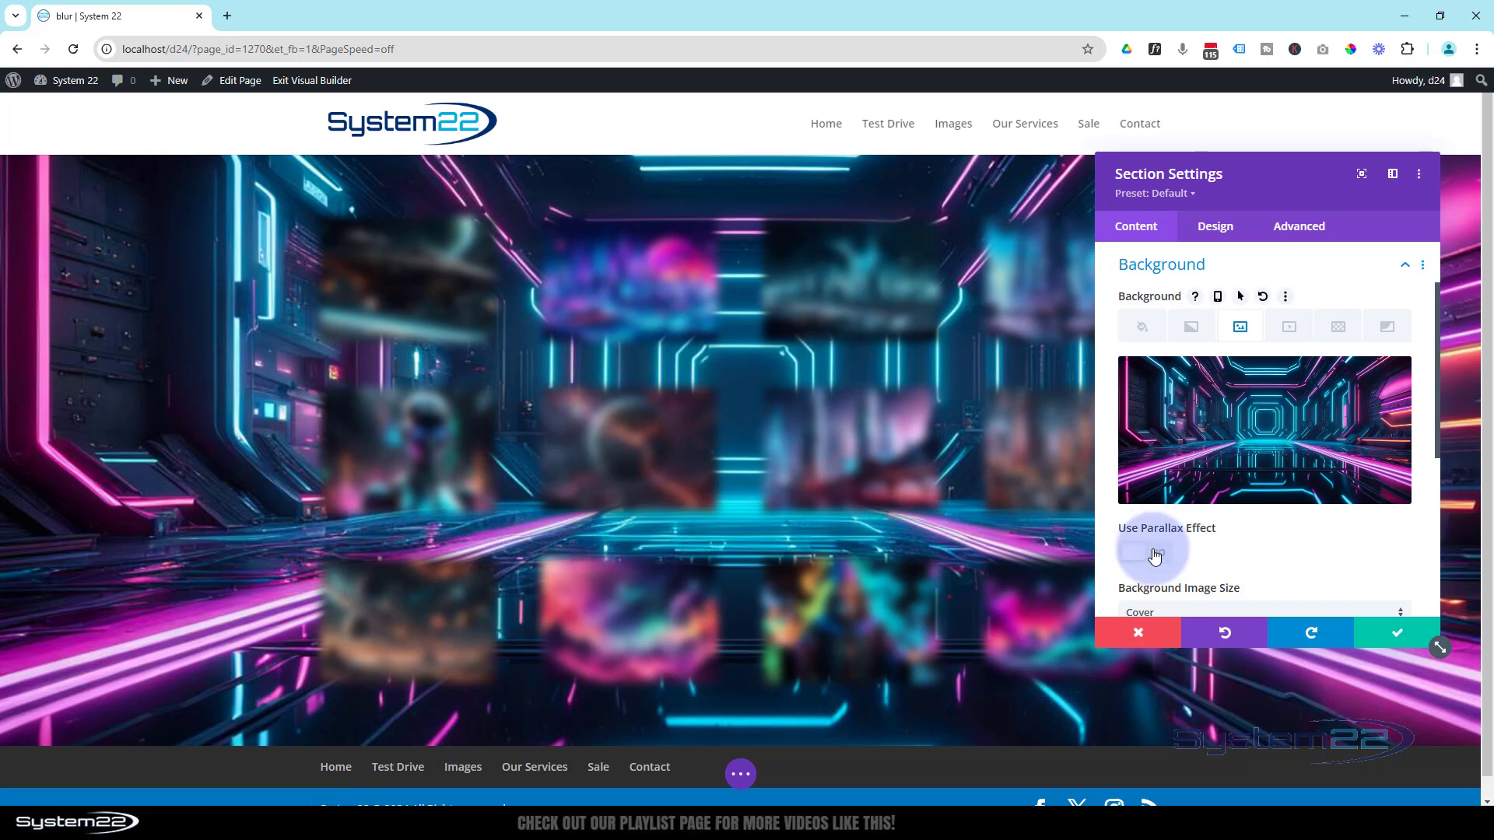
scroll(1219, 540, down, 2)
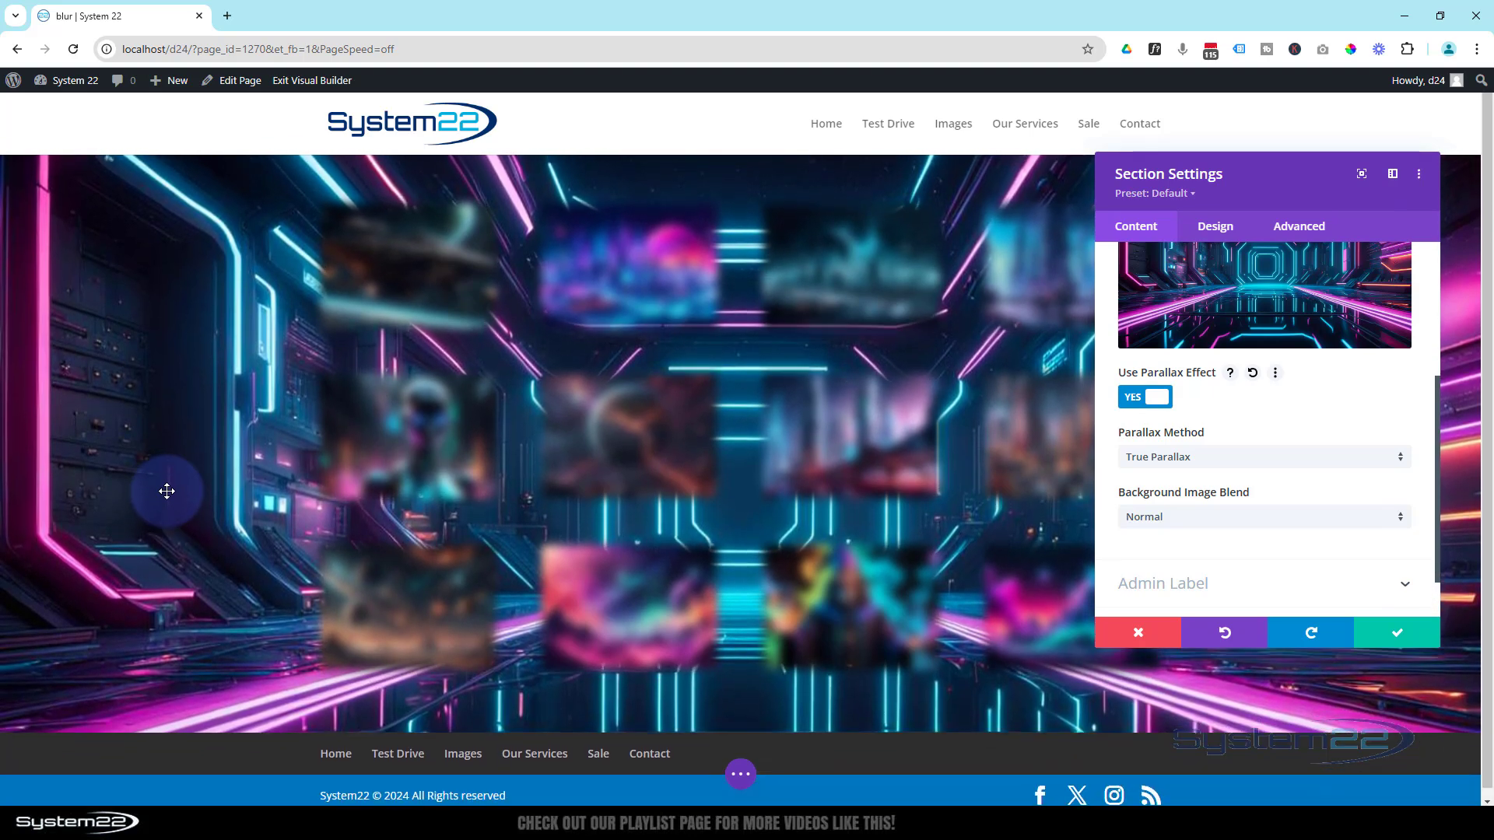
scroll(166, 491, up, 1)
scroll(167, 491, down, 1)
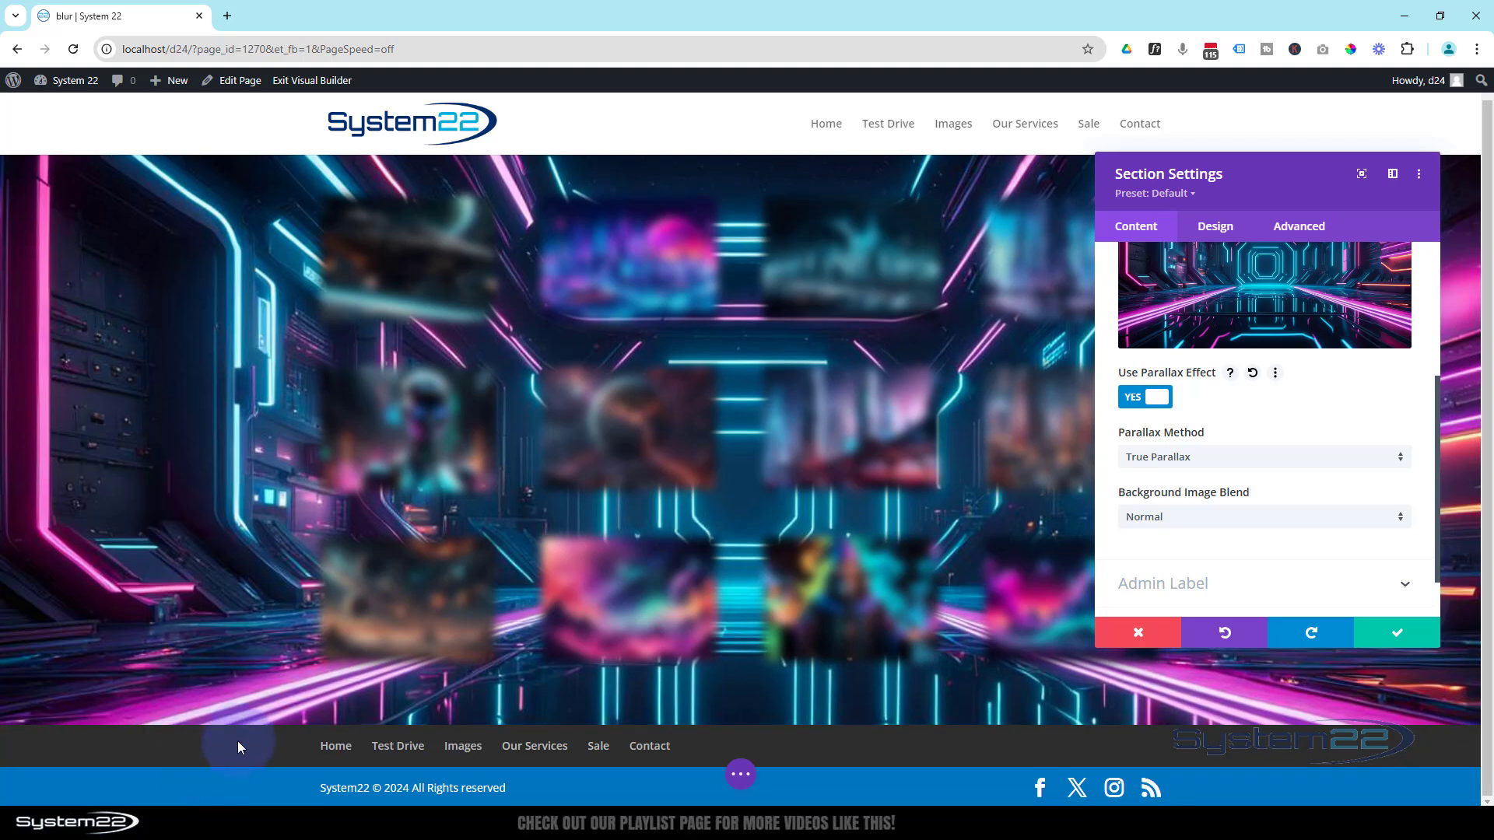
scroll(238, 663, up, 1)
scroll(237, 664, down, 1)
scroll(238, 665, up, 1)
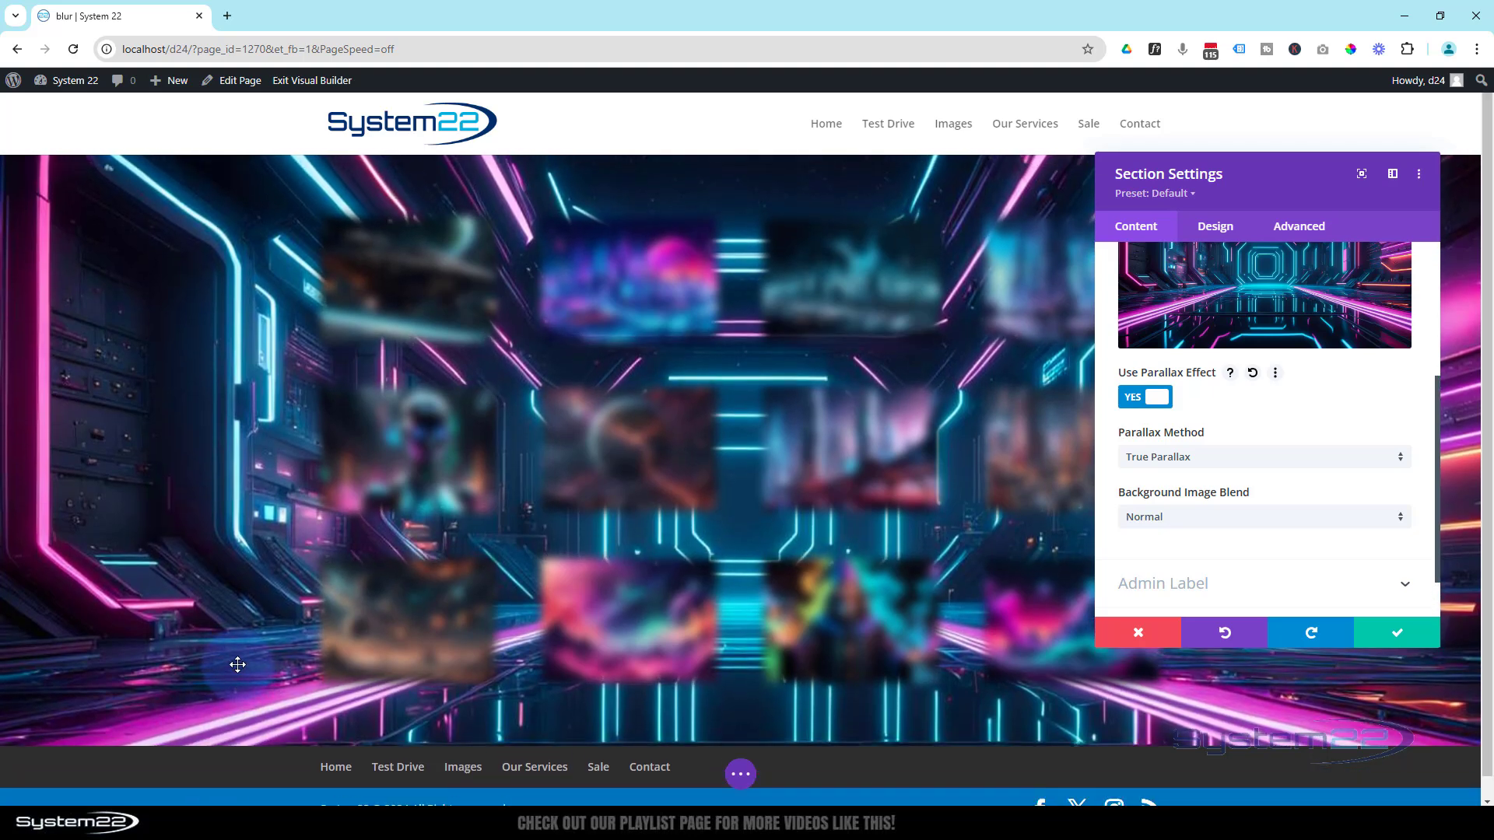
Try the CSS parallax method on the section's background image, and turn the parallax effect off again.
click(1252, 459)
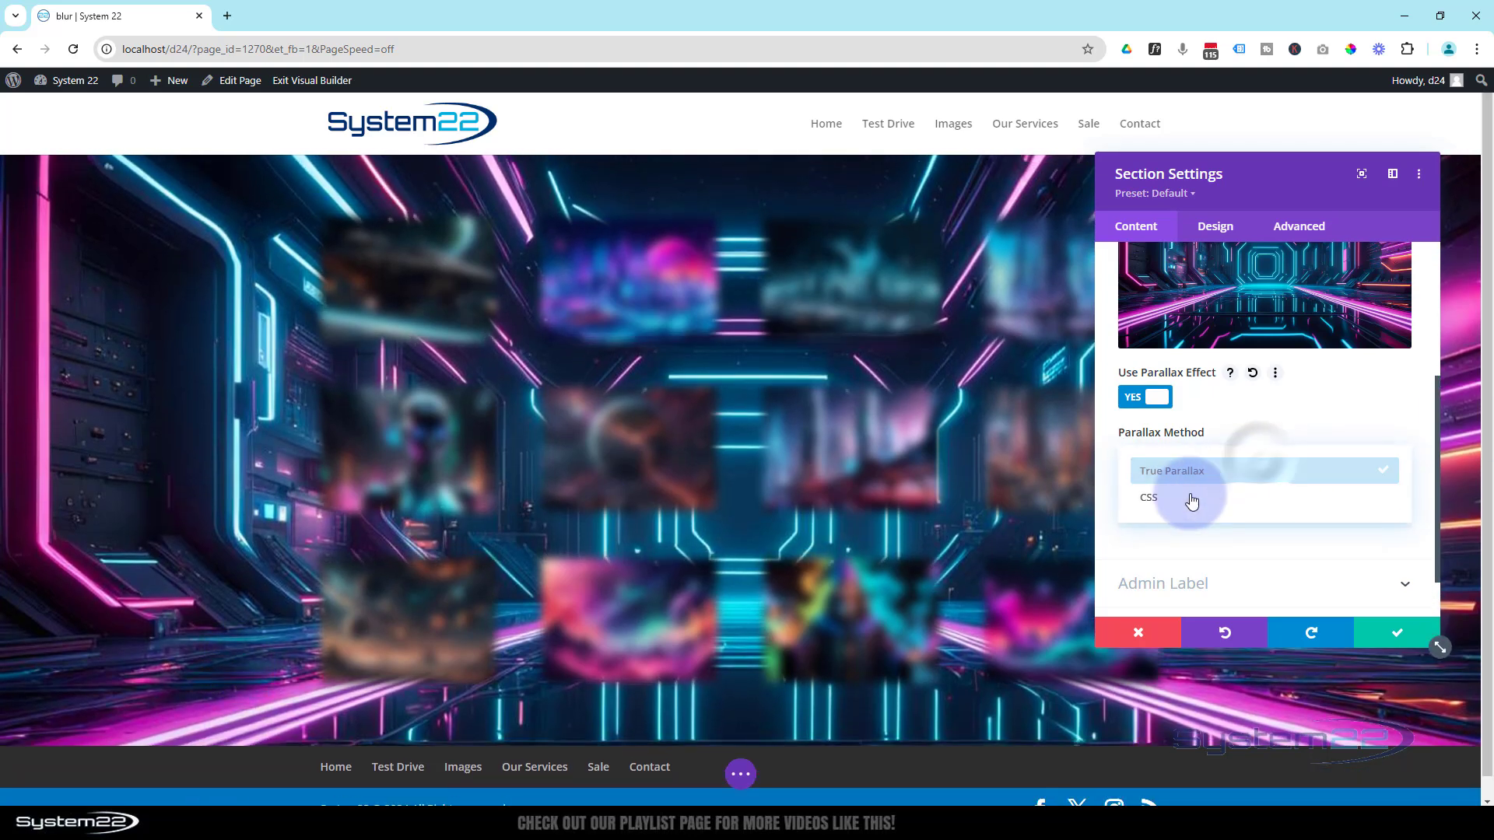
click(1186, 504)
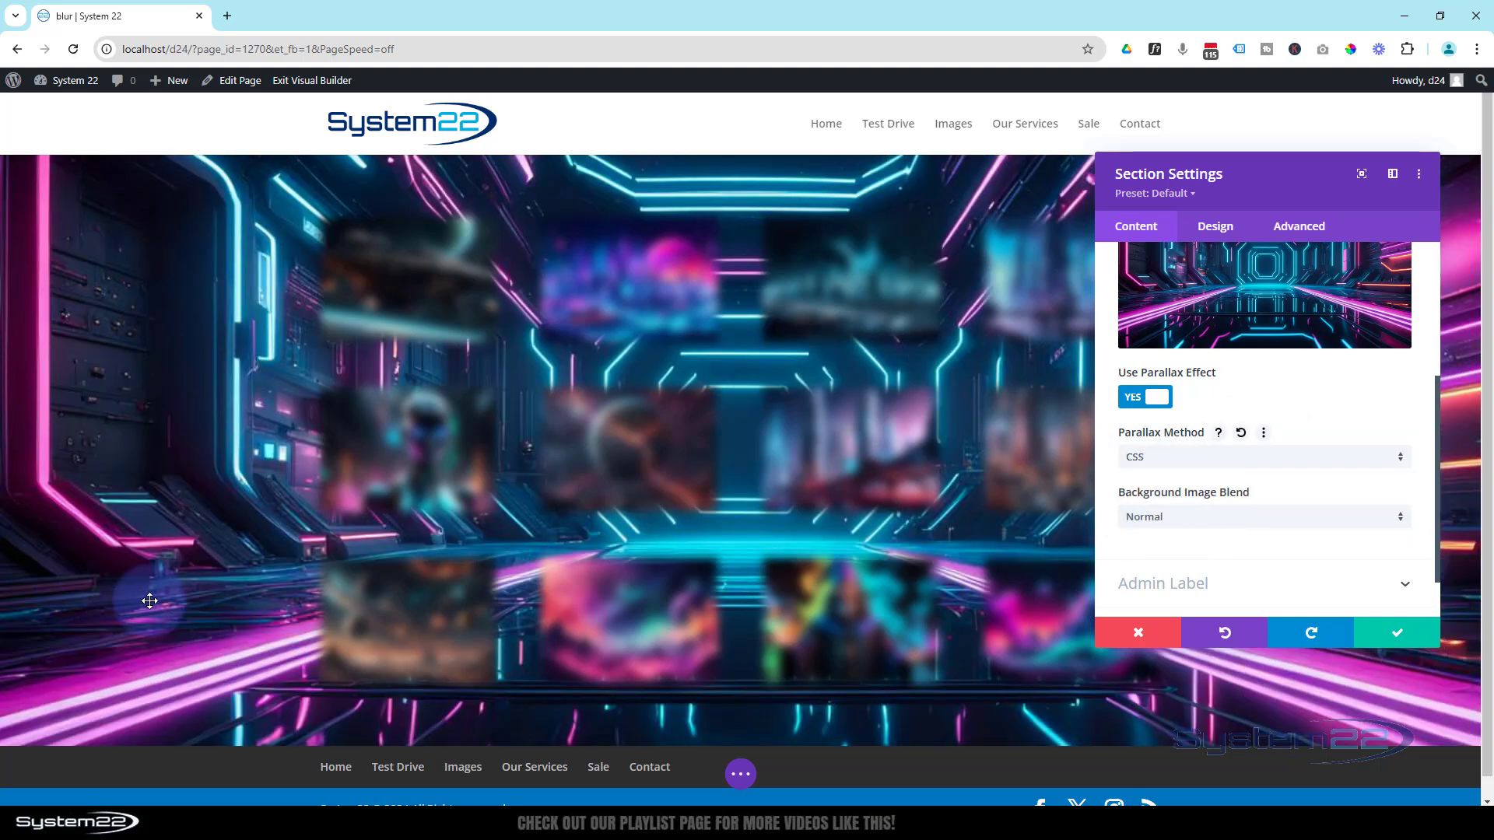
scroll(149, 601, down, 1)
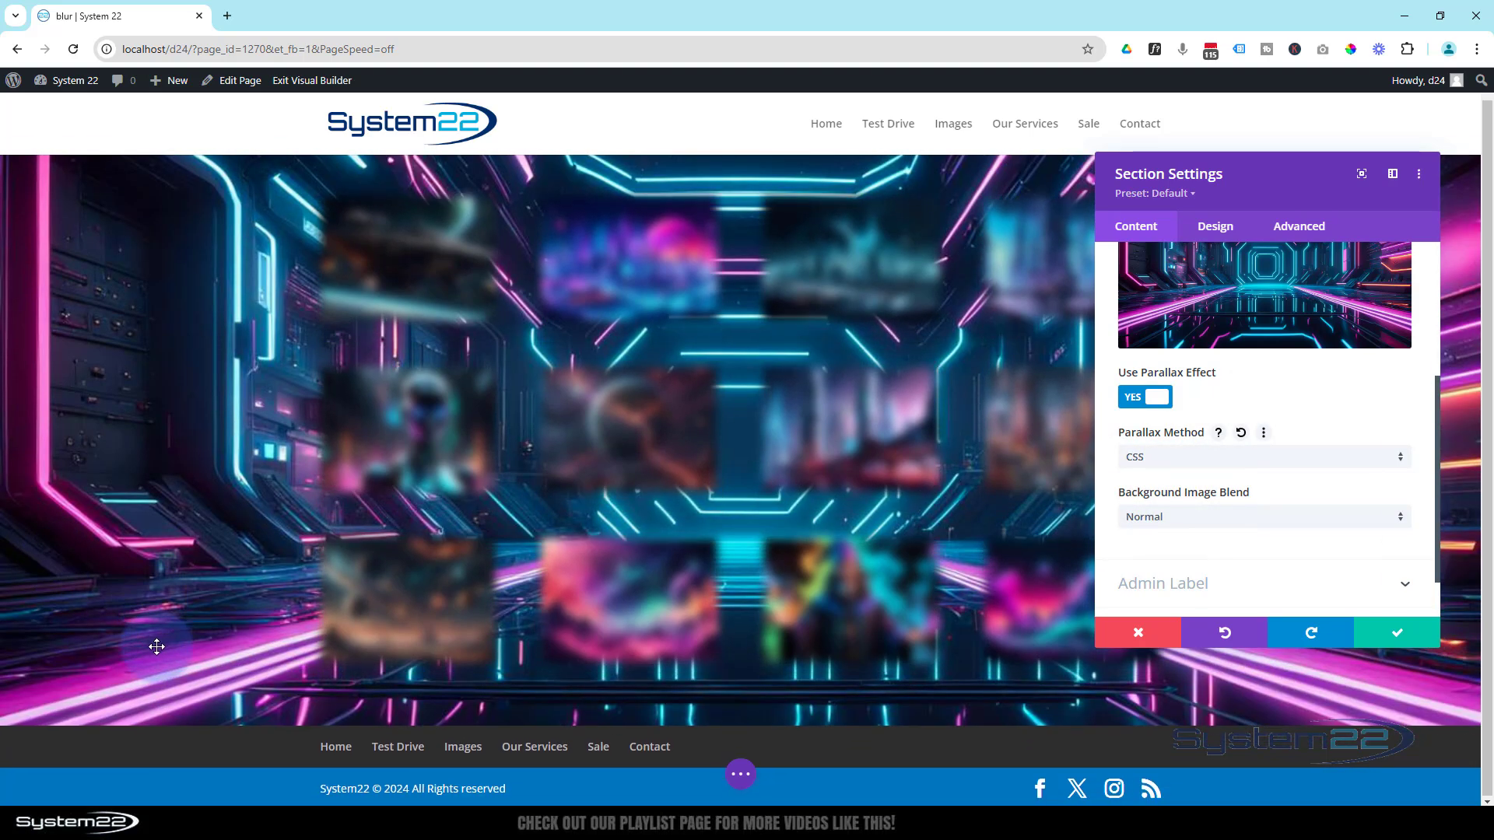
scroll(143, 689, up, 1)
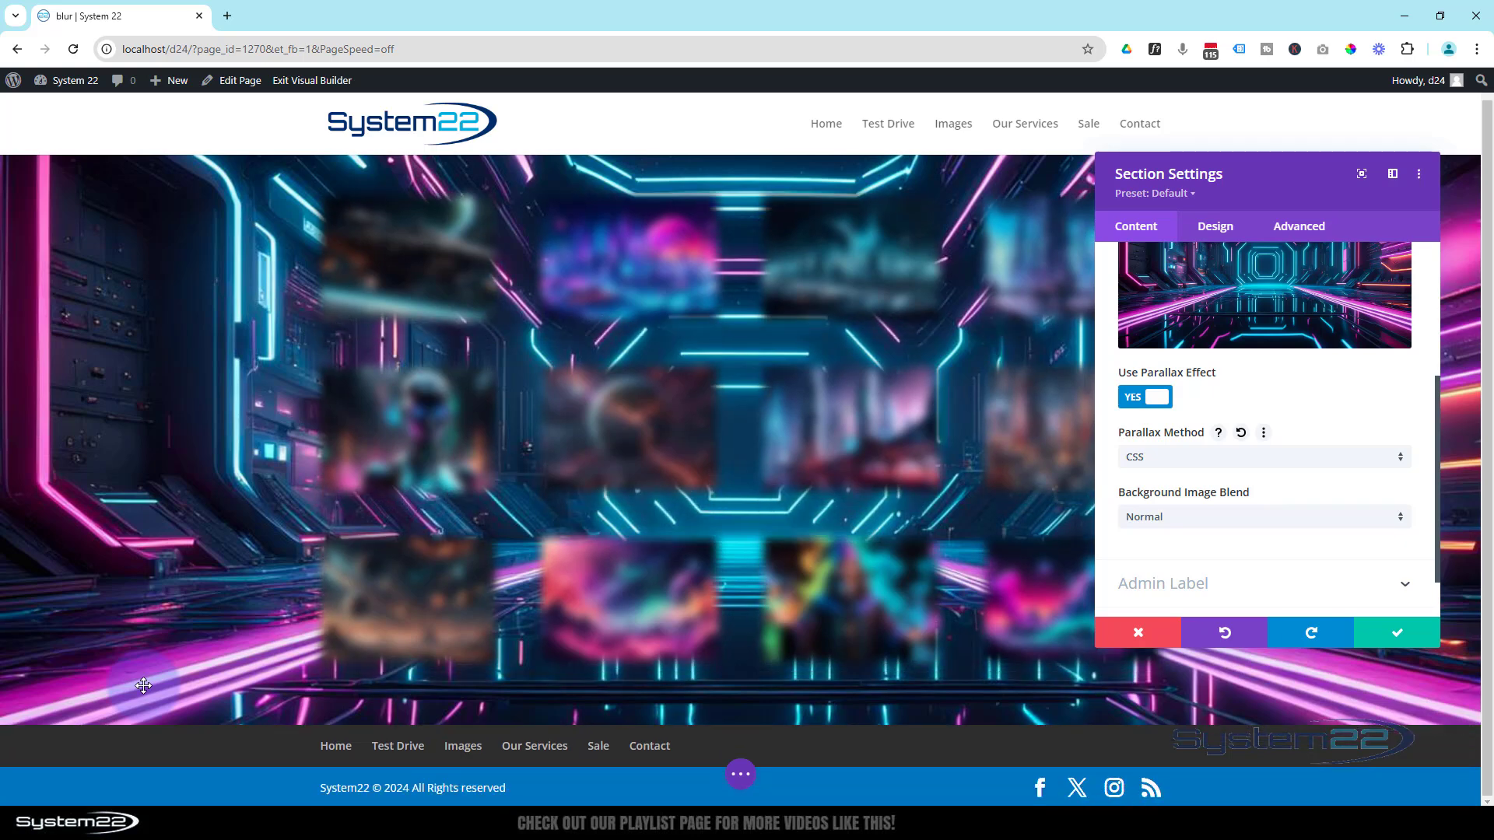
click(1162, 463)
click(1138, 399)
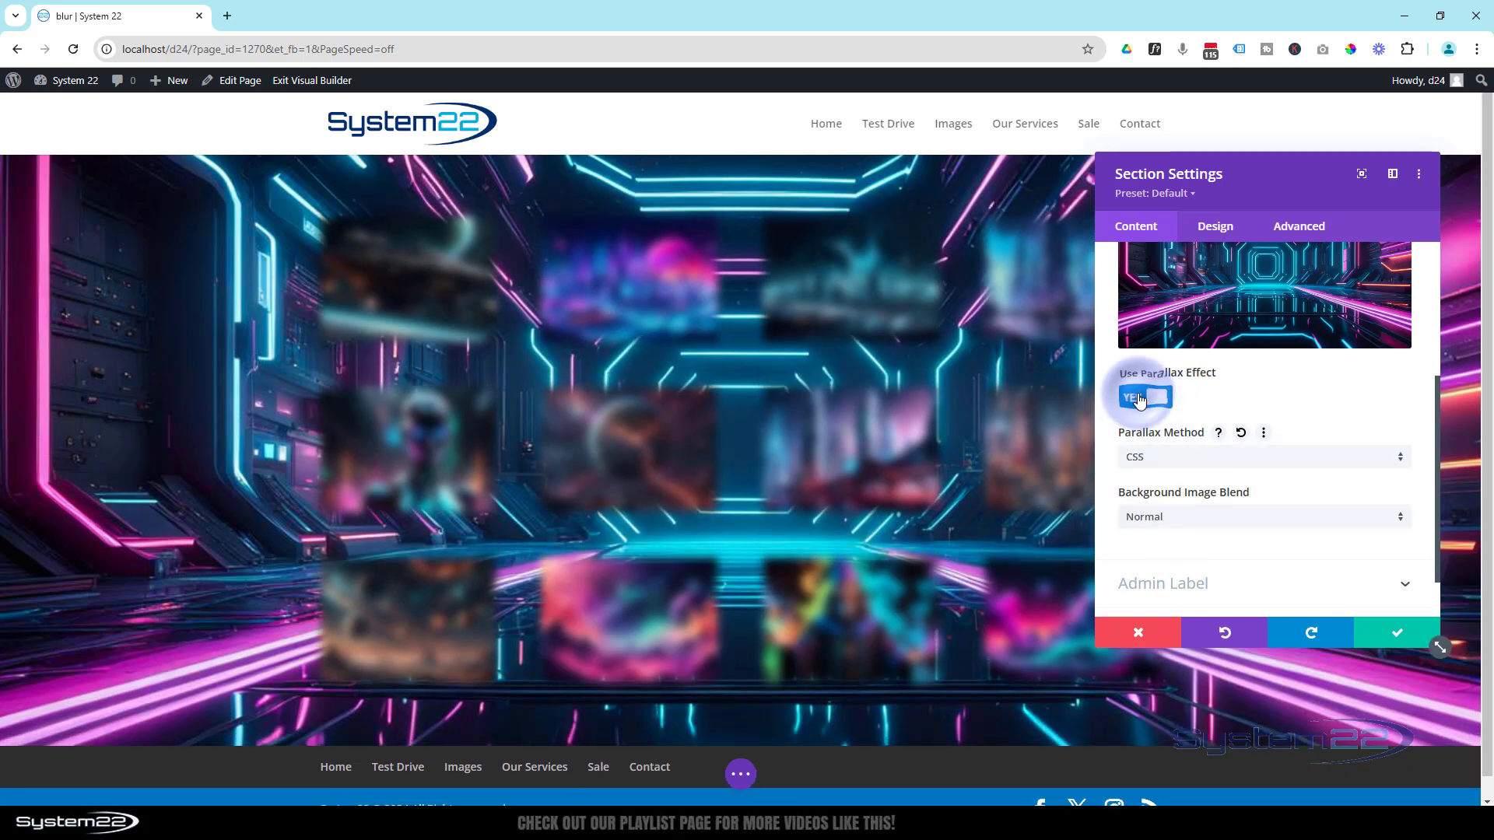
click(1138, 398)
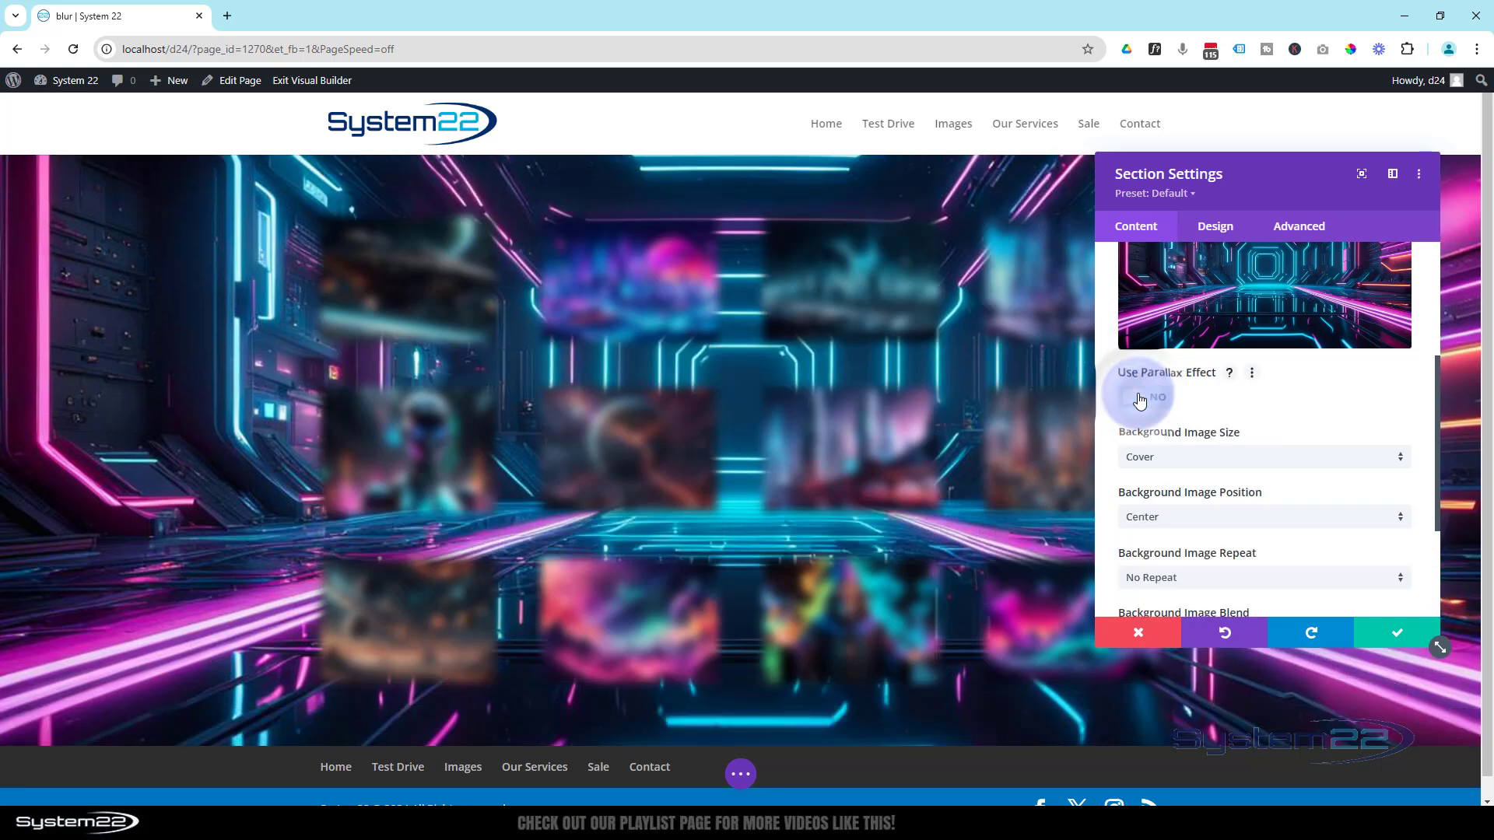
Save the section settings and save the page as a draft.
click(1397, 634)
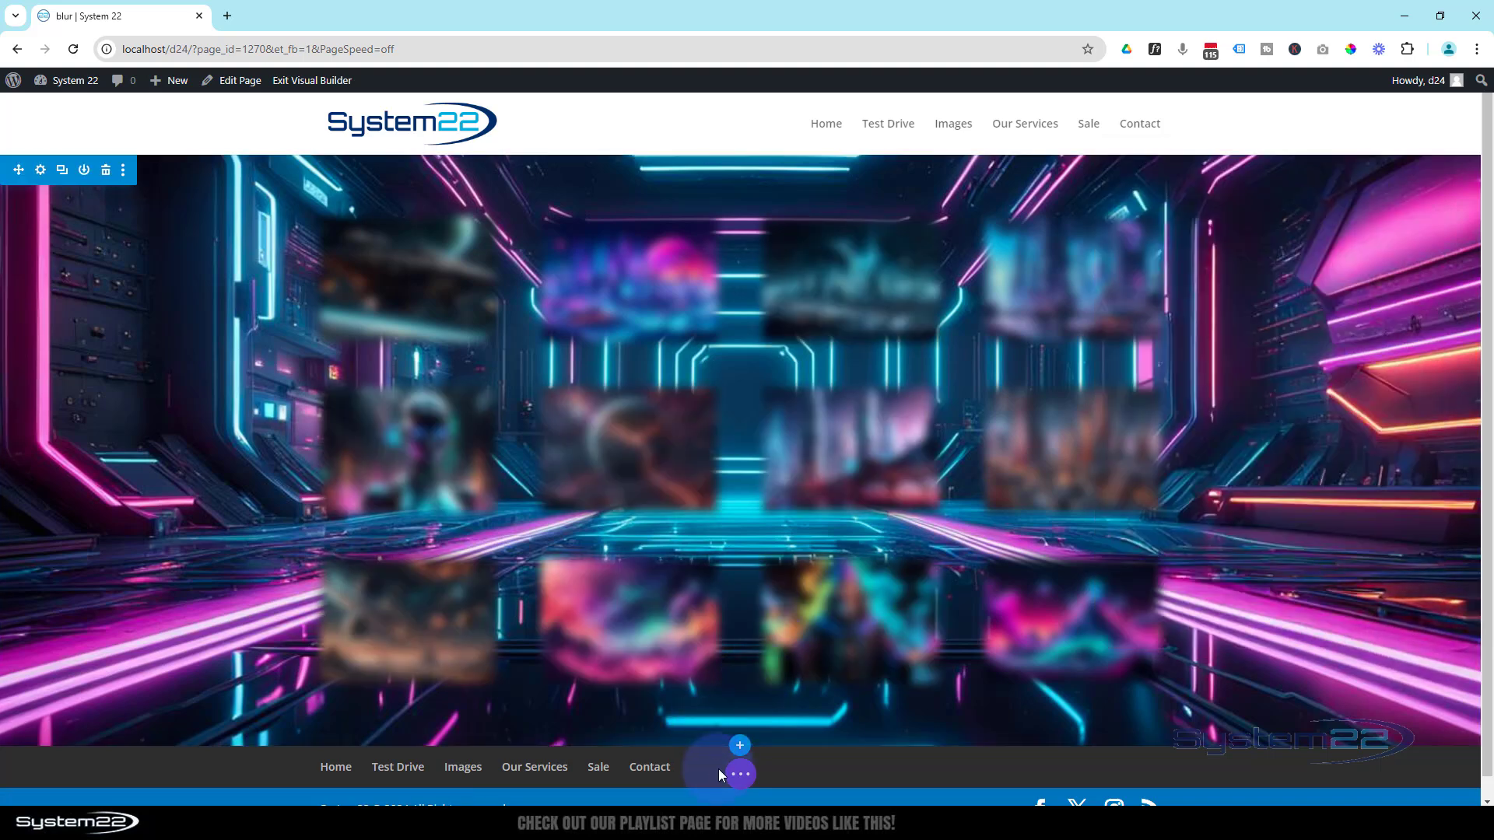
click(742, 774)
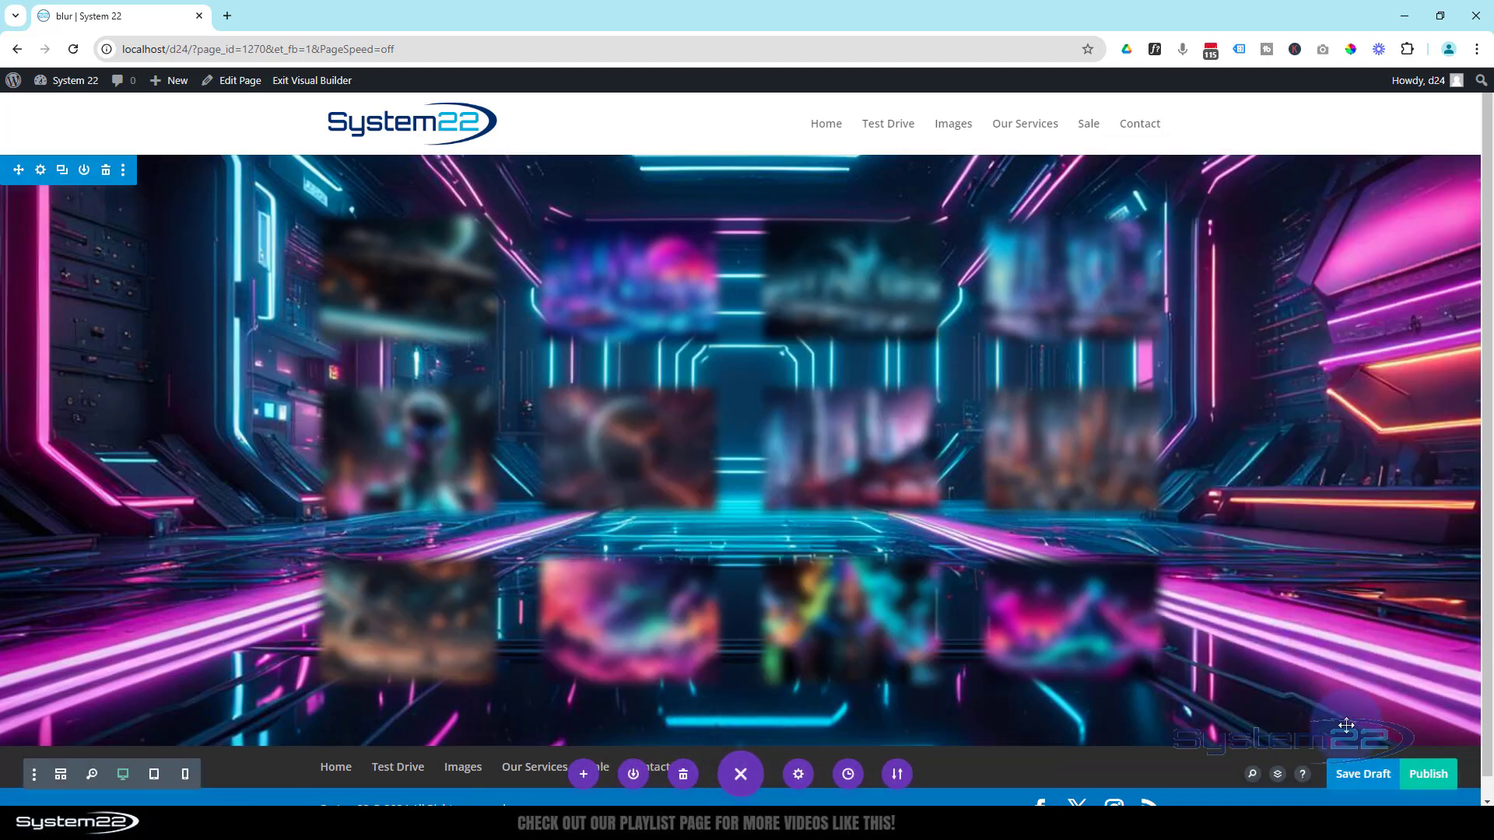
click(1354, 775)
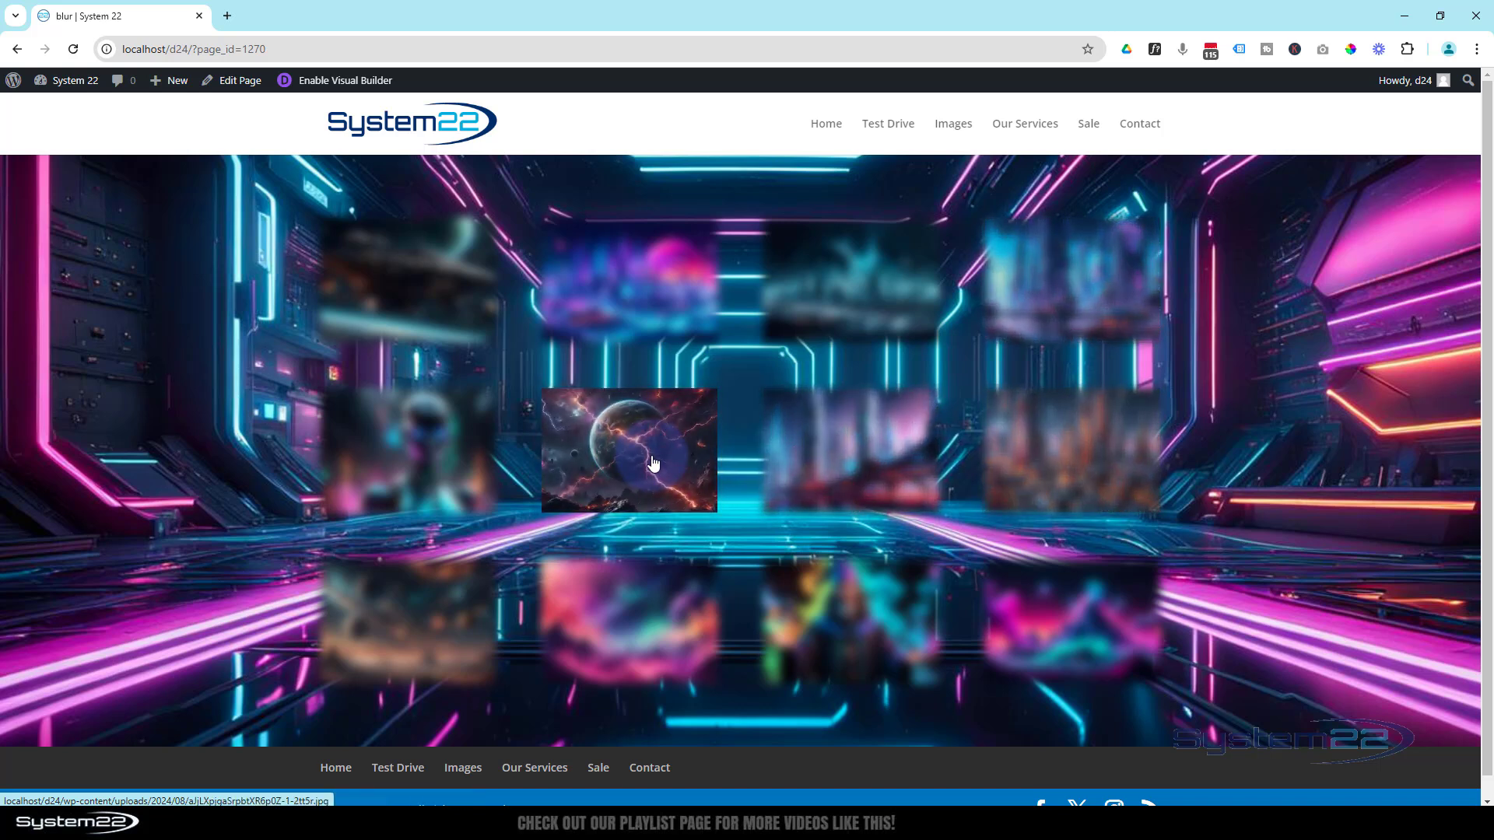
Open the robot portrait in the front-end gallery's lightbox, browse five images forward, and close the lightbox.
click(410, 464)
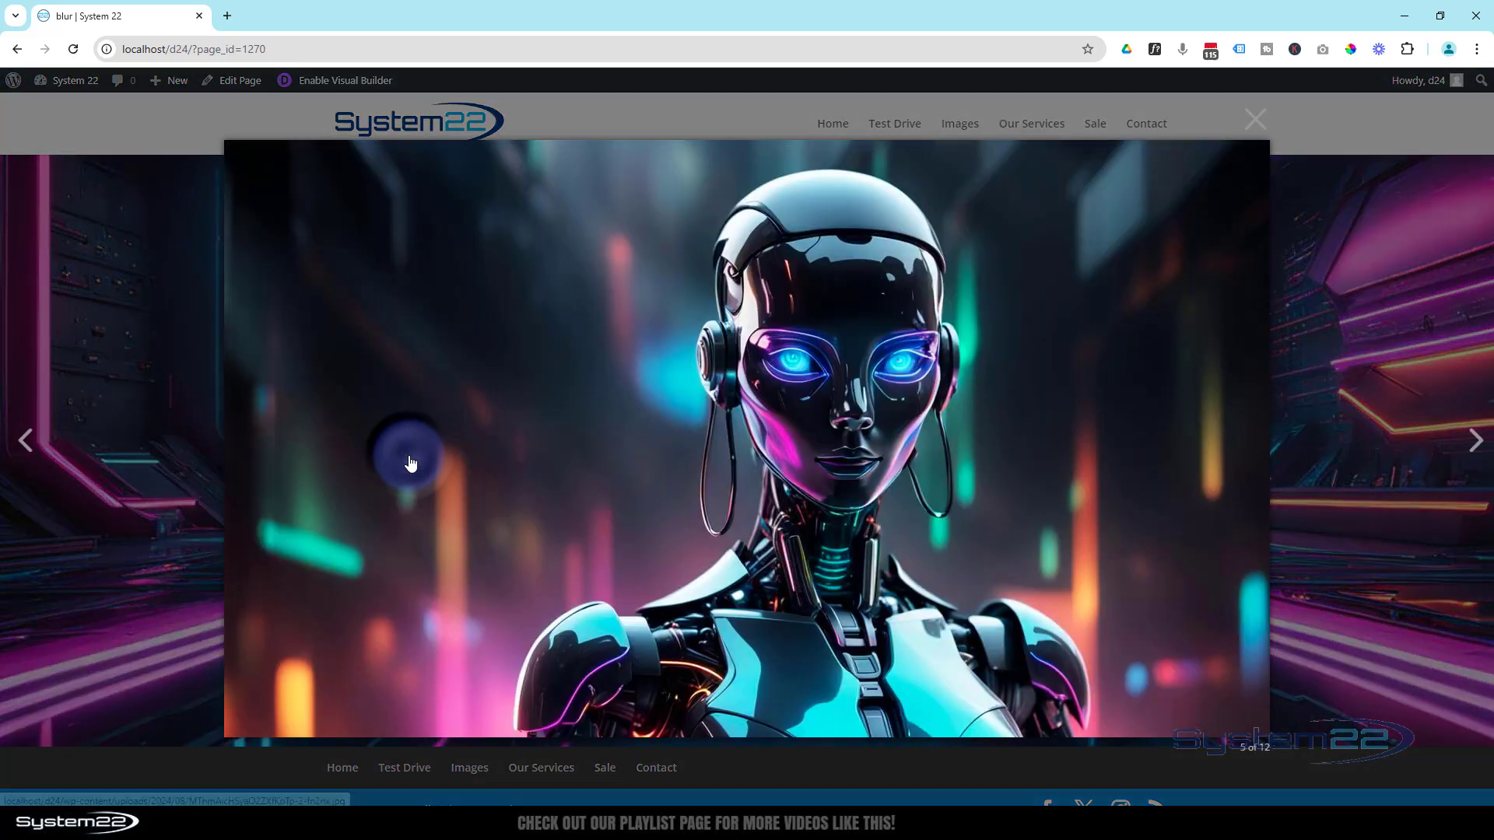
click(1473, 441)
click(1473, 441)
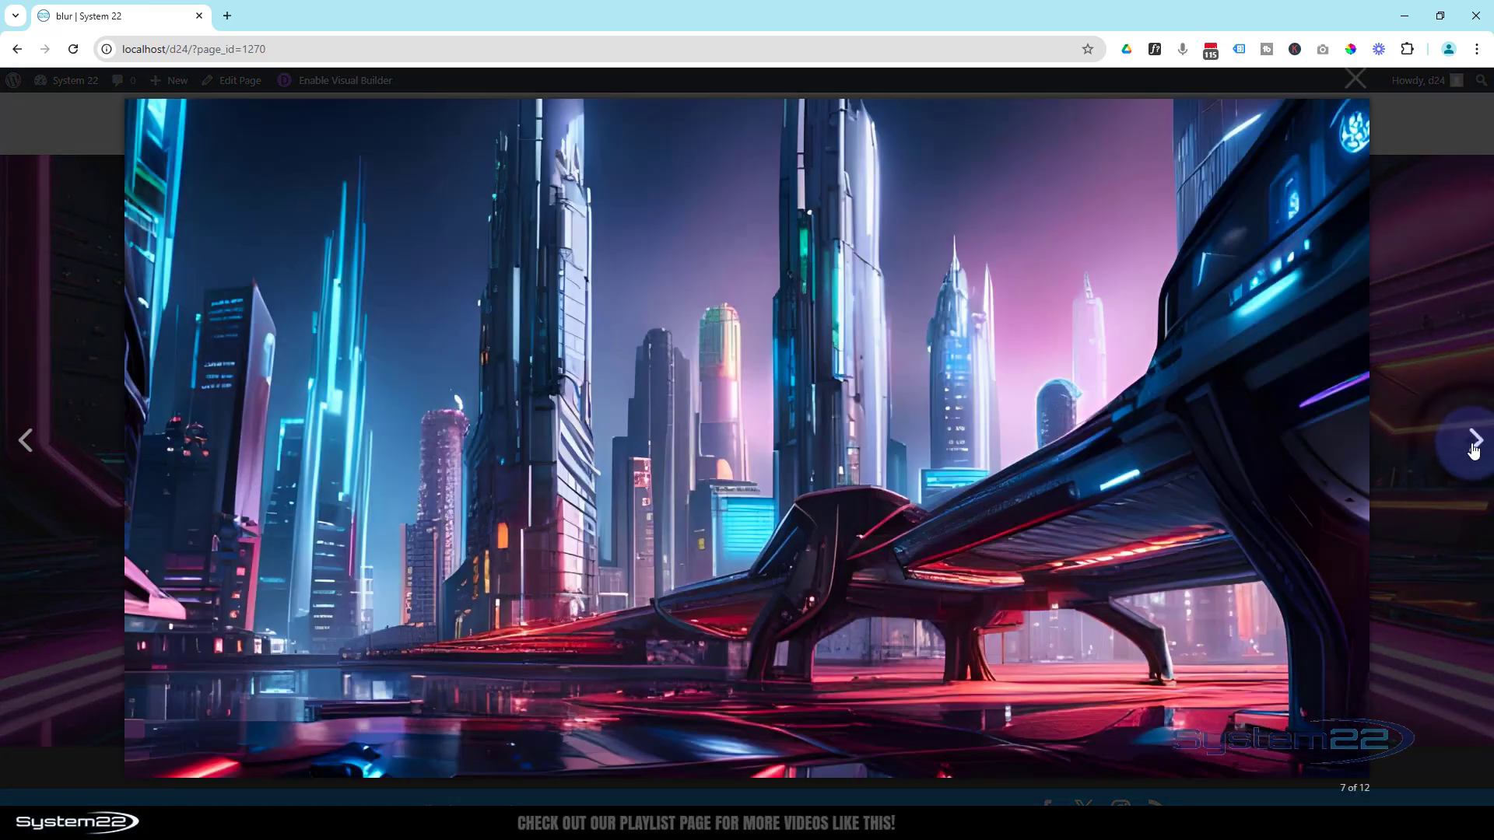
click(1473, 441)
click(1473, 445)
click(1474, 445)
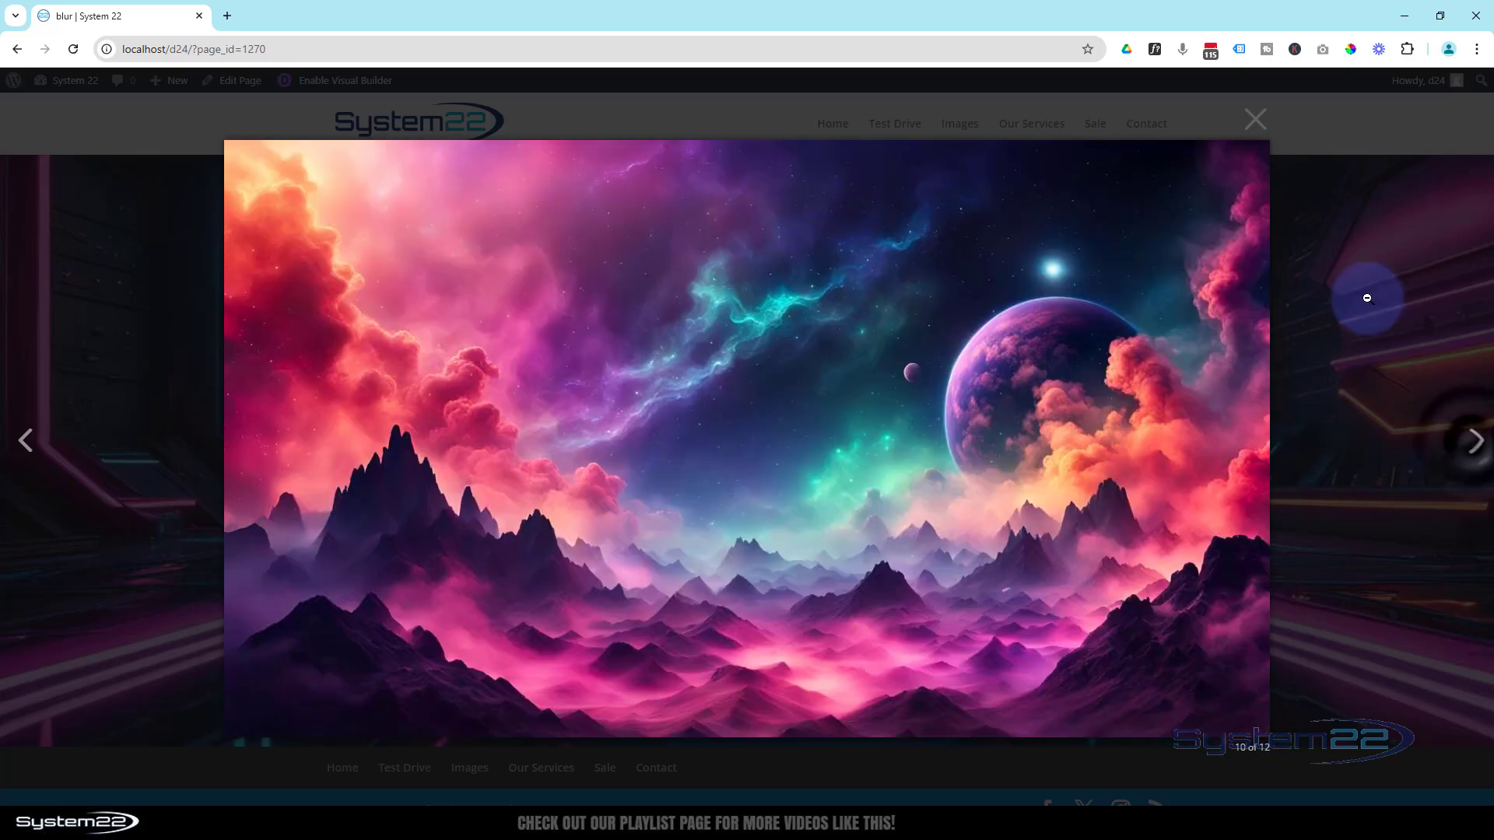
click(1256, 121)
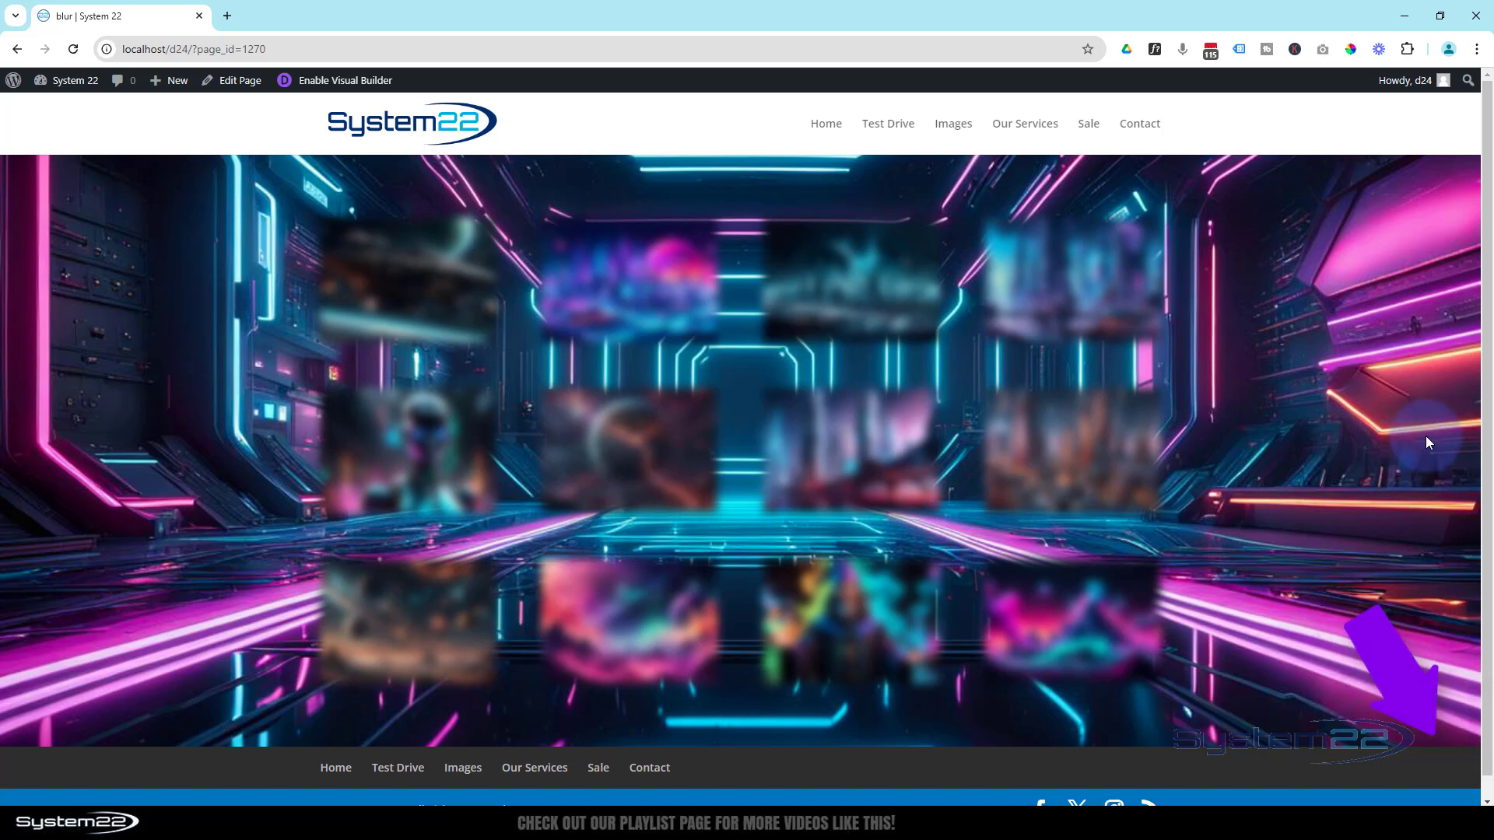
View the gallery's lightbox from the first spaceship image through to the ninth image, and close it.
click(428, 274)
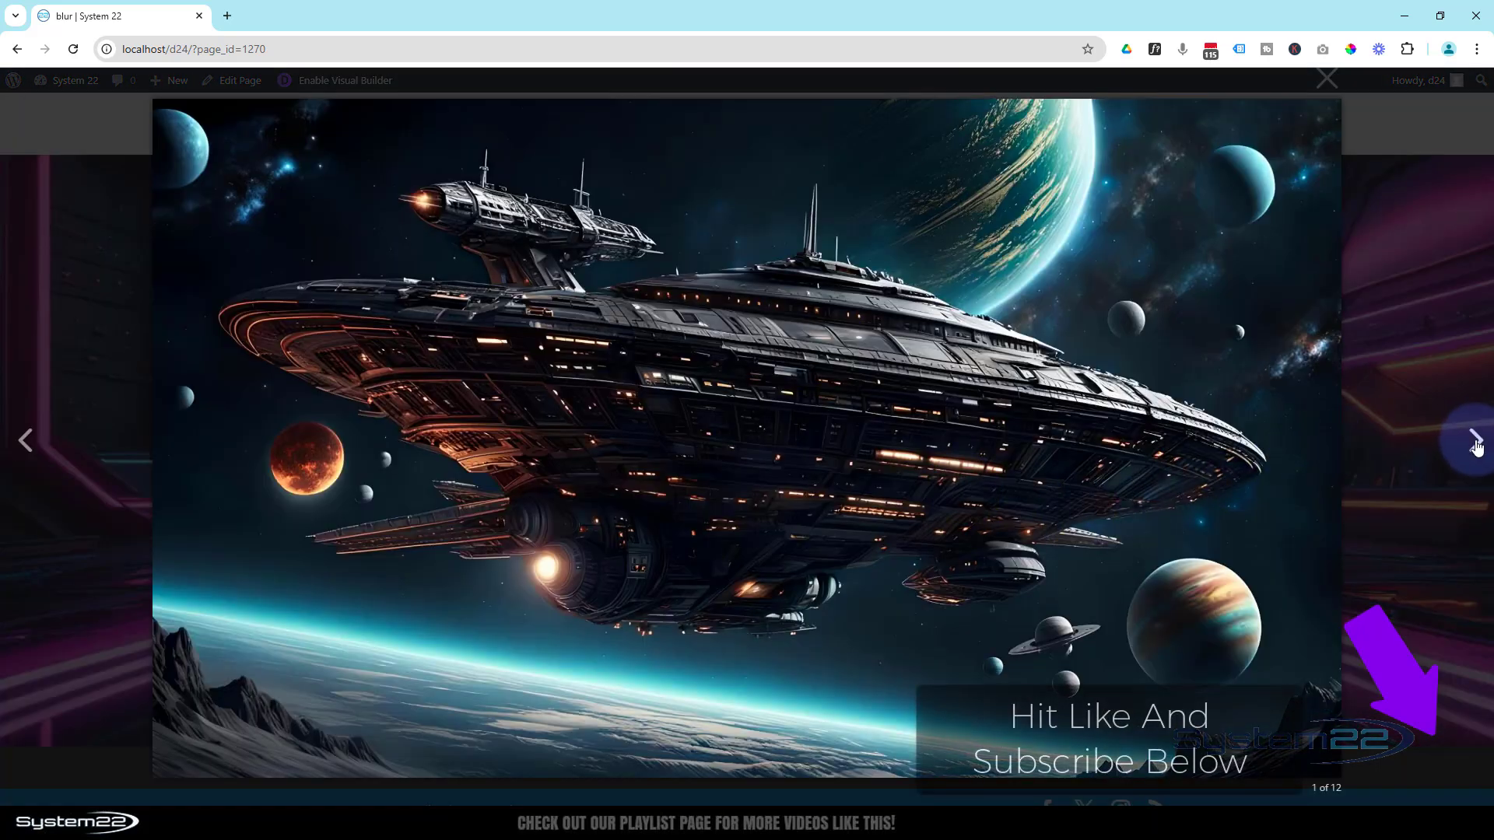
click(1476, 448)
click(1476, 447)
click(1477, 447)
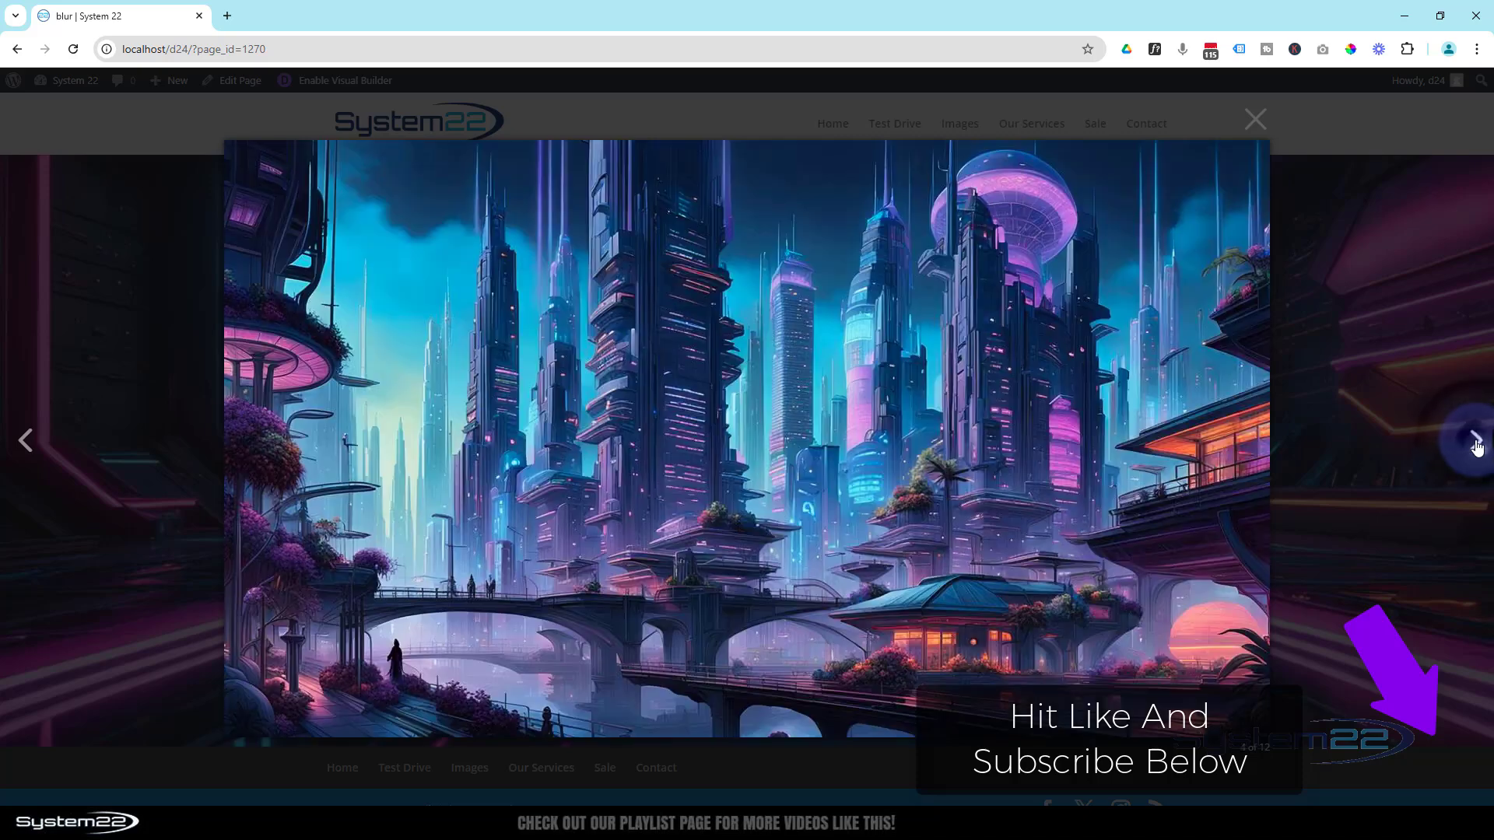
click(1477, 448)
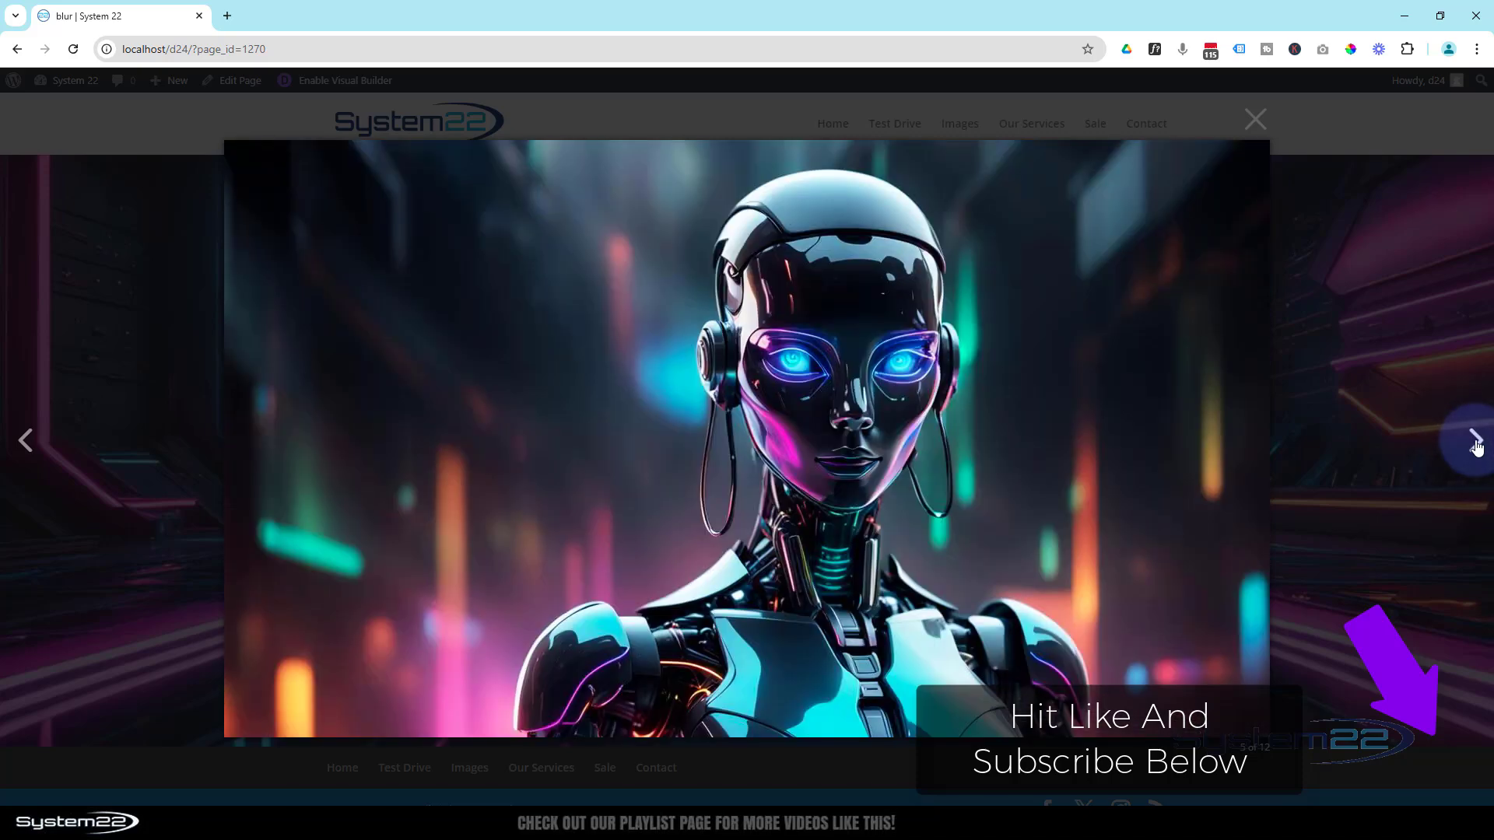
click(1476, 448)
click(1476, 448)
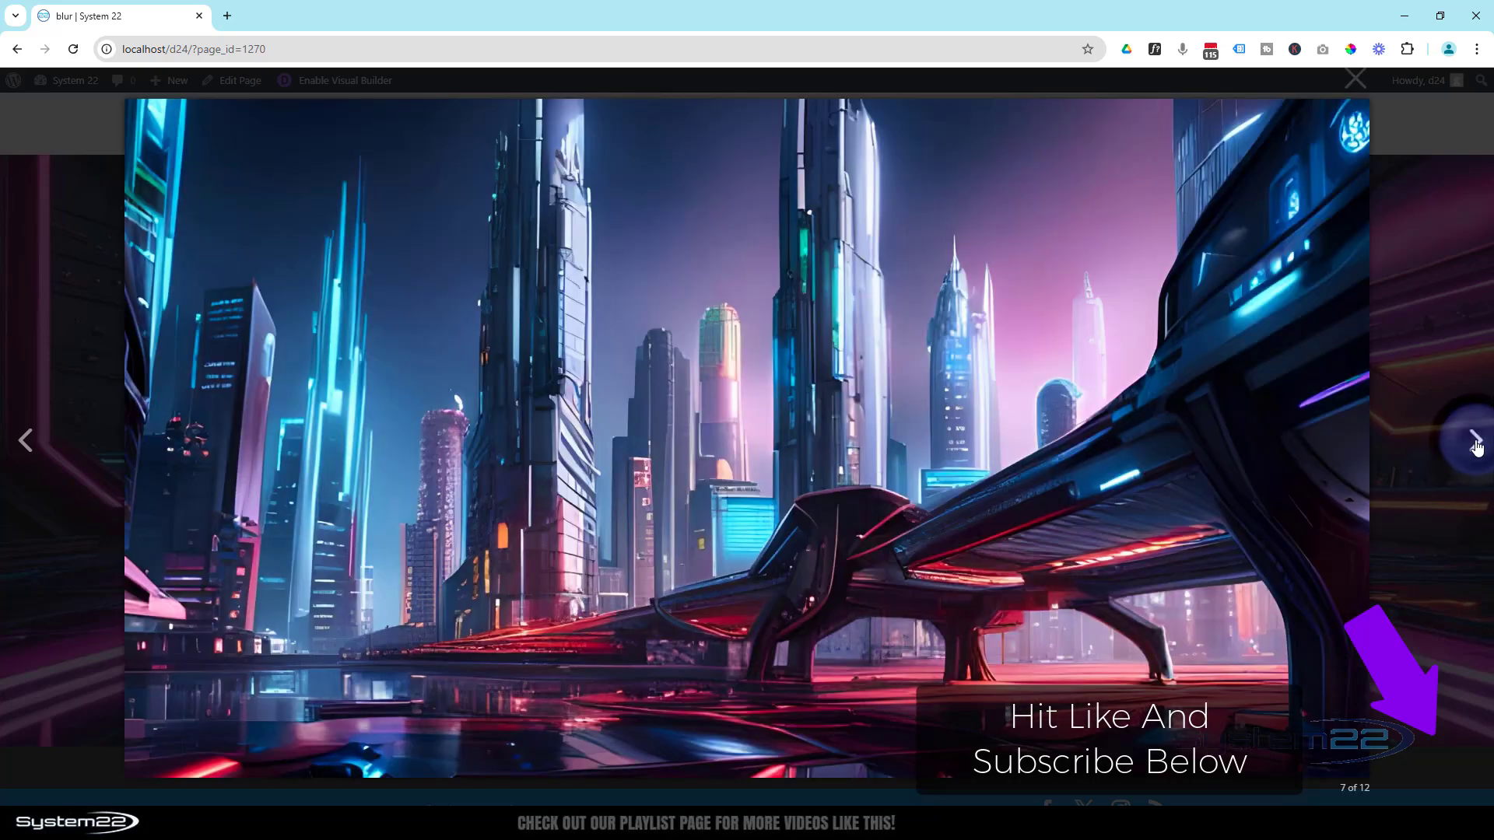
click(1477, 448)
click(1476, 447)
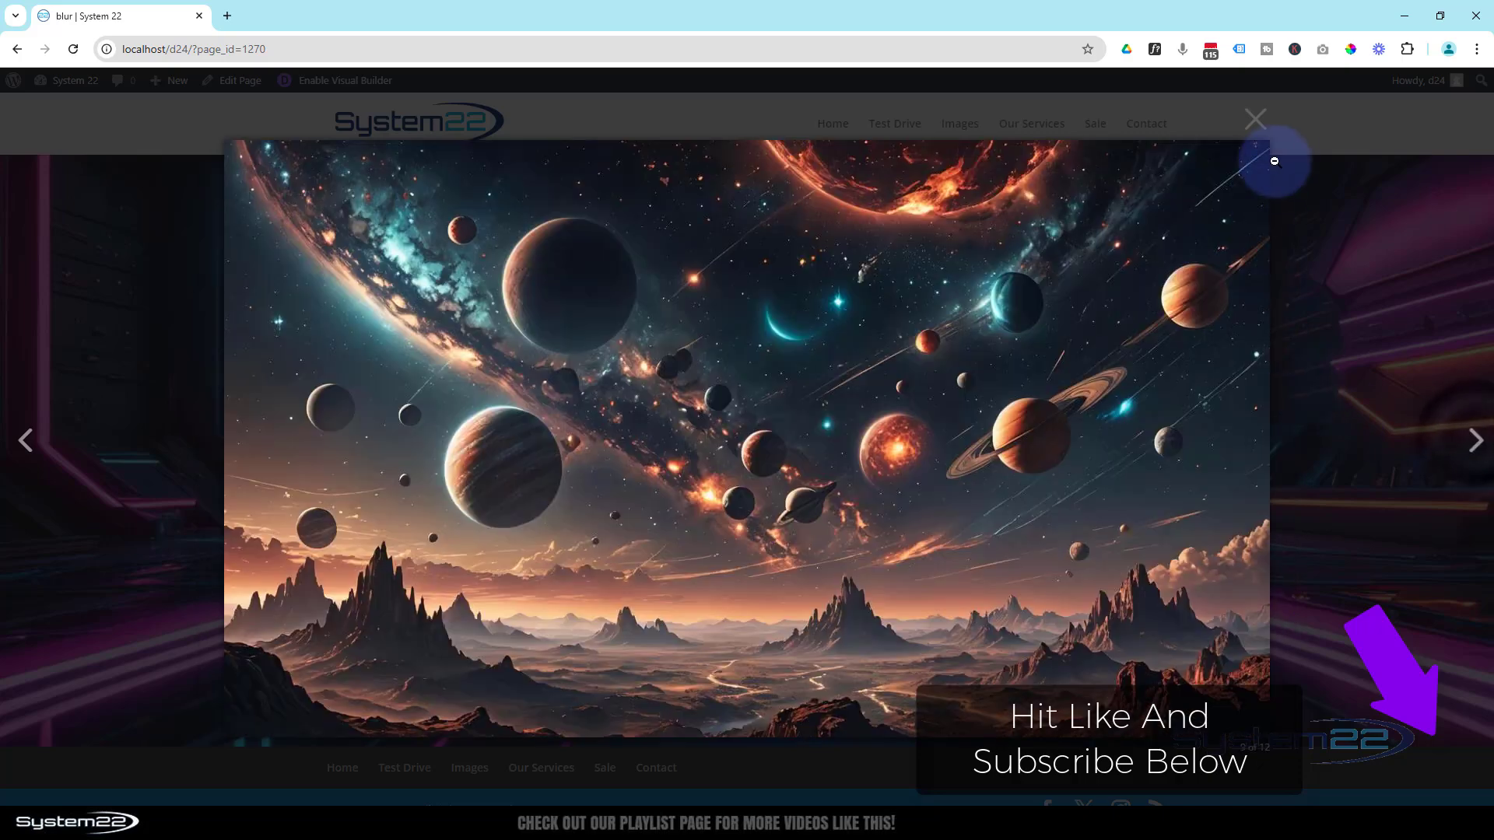
click(1260, 123)
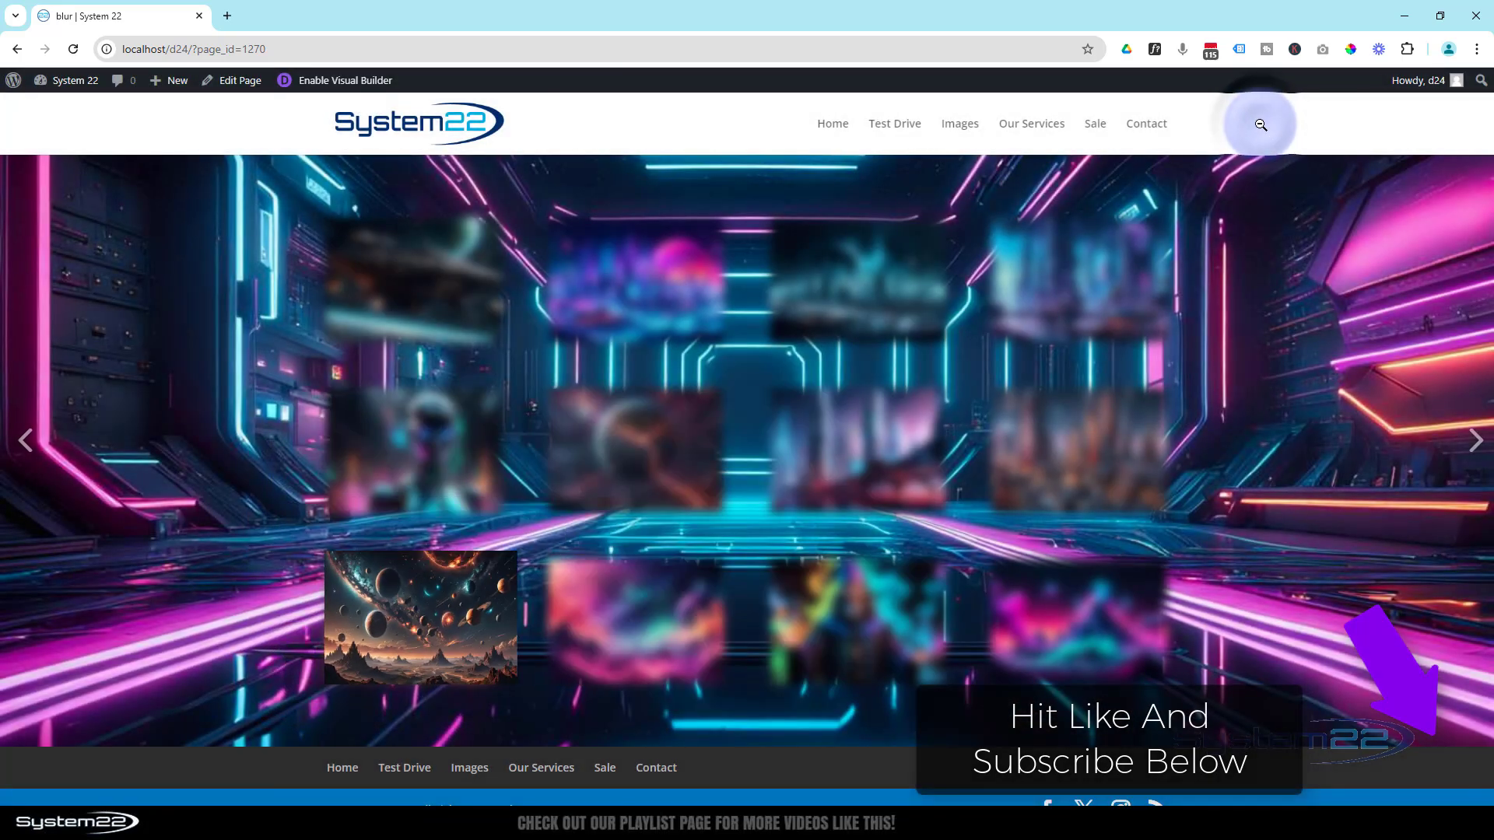